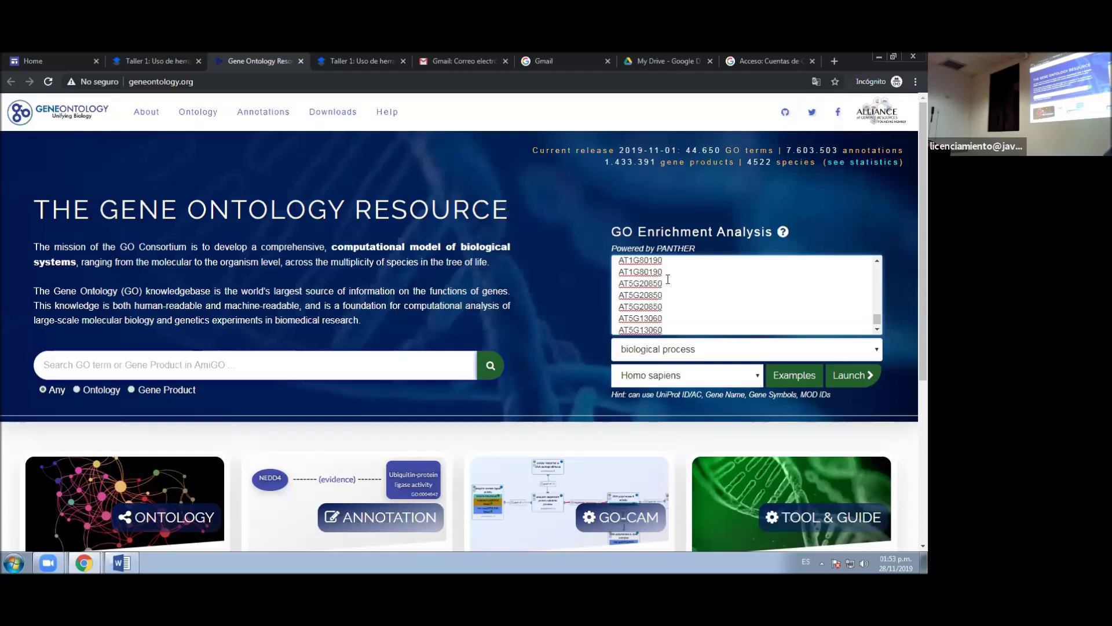
# - Switch the organism from Homo sapiens to Arabidopsis thaliana and launch the GO enrichment analysis
pyautogui.click(740, 375)
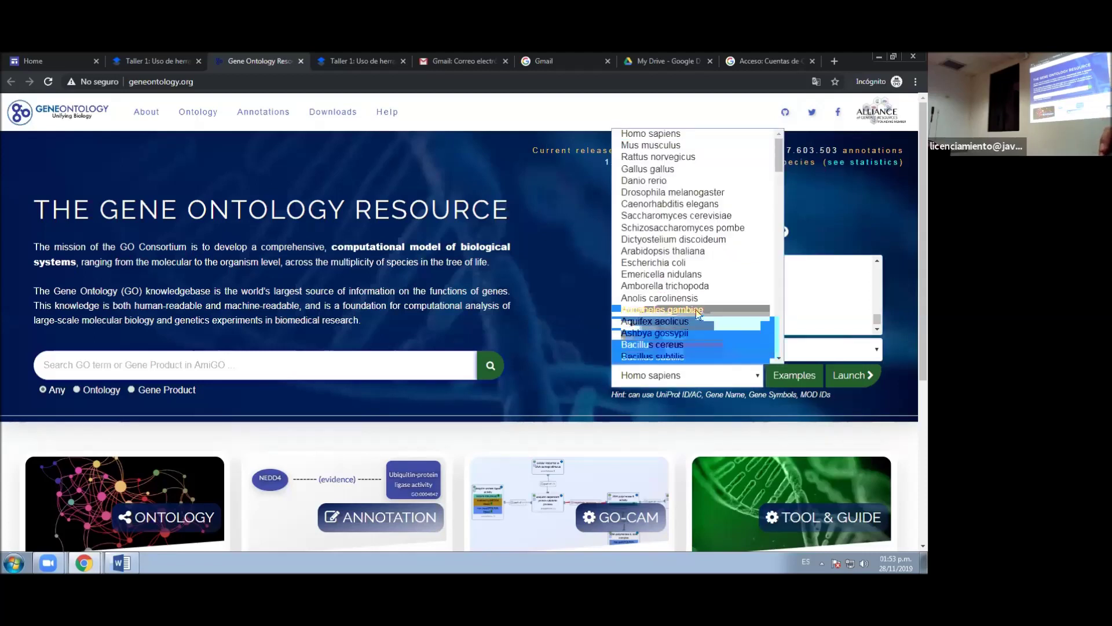
pyautogui.click(696, 252)
pyautogui.click(851, 375)
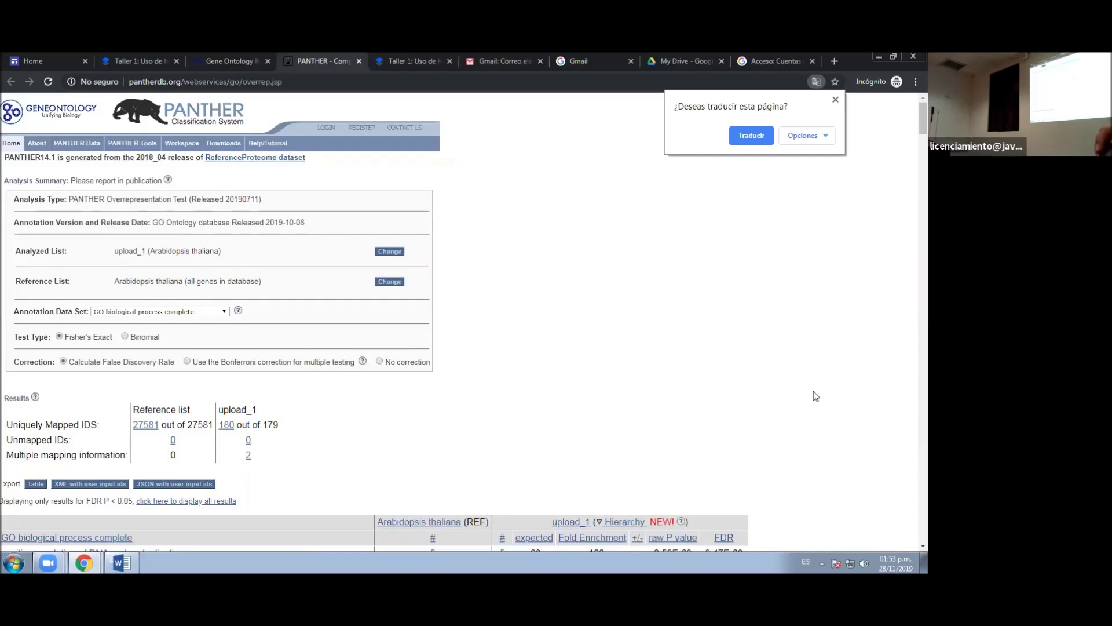
pyautogui.scroll(-5, 666, 349)
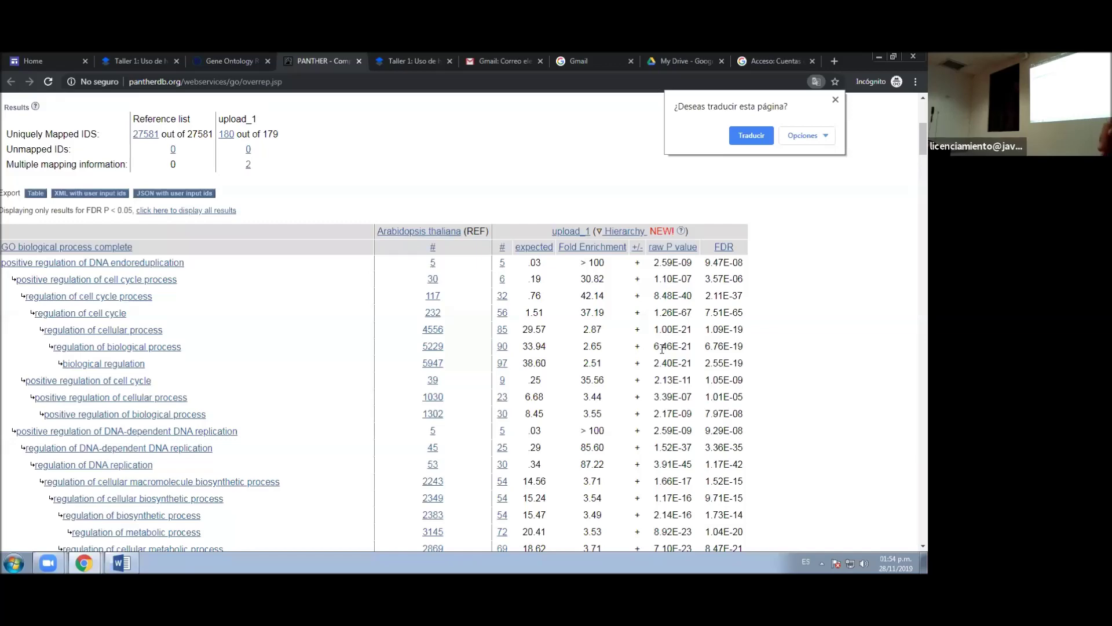
pyautogui.scroll(-8, 357, 325)
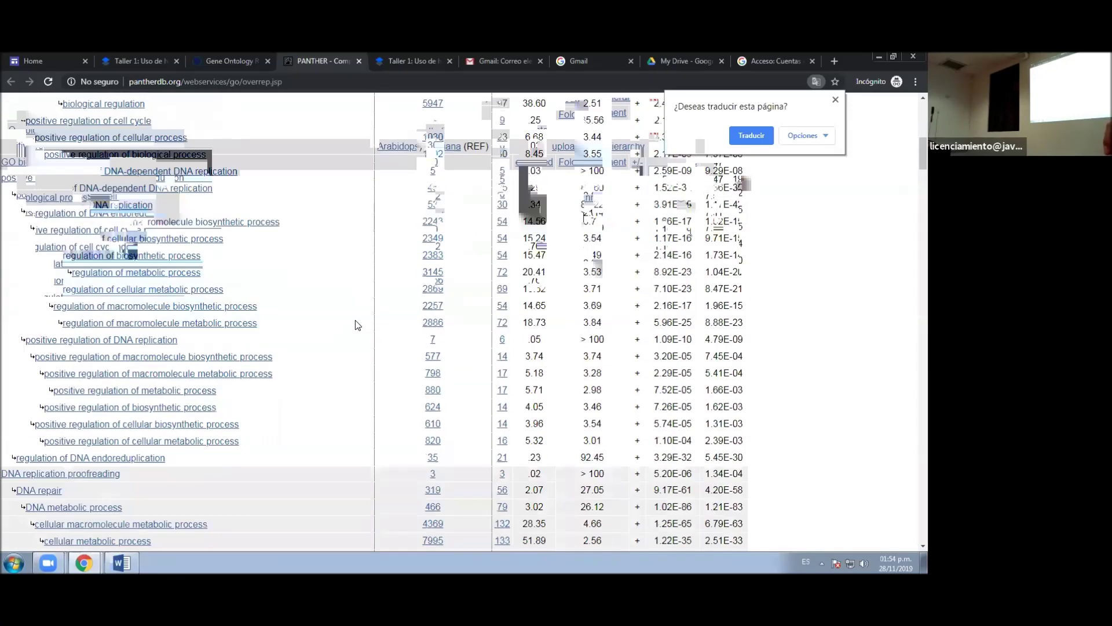
pyautogui.scroll(-20, 358, 325)
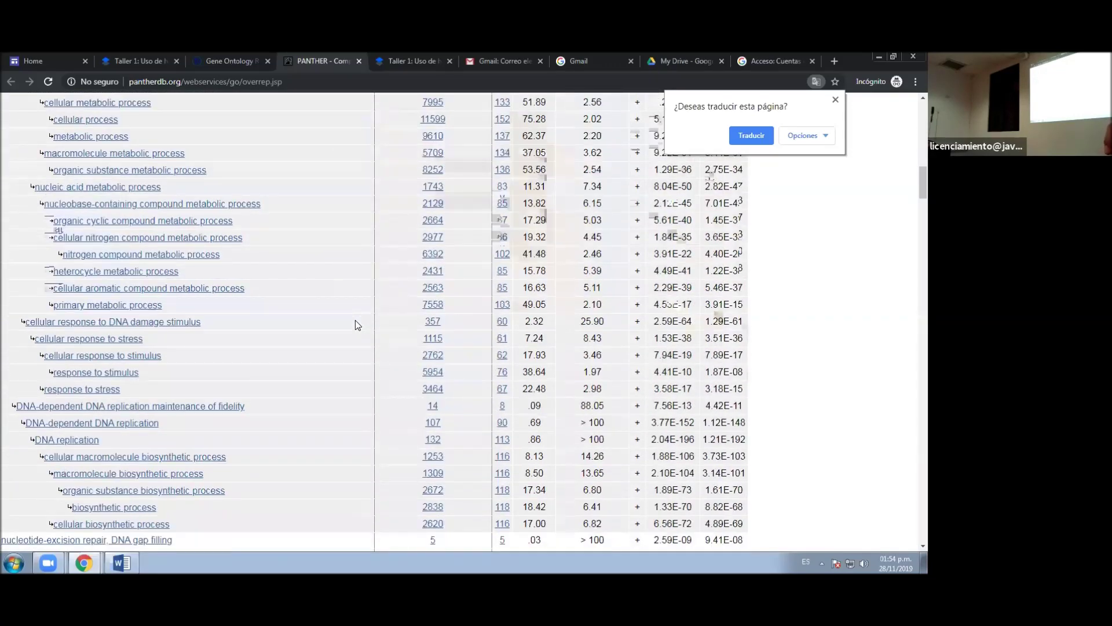
pyautogui.scroll(-15, 357, 325)
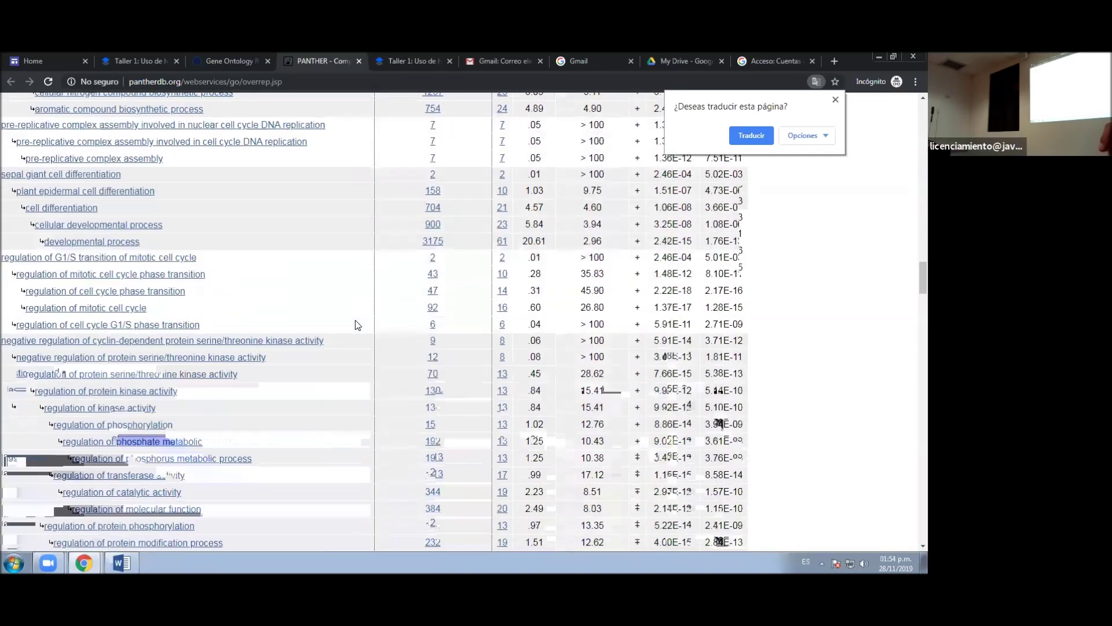
pyautogui.scroll(-20, 357, 325)
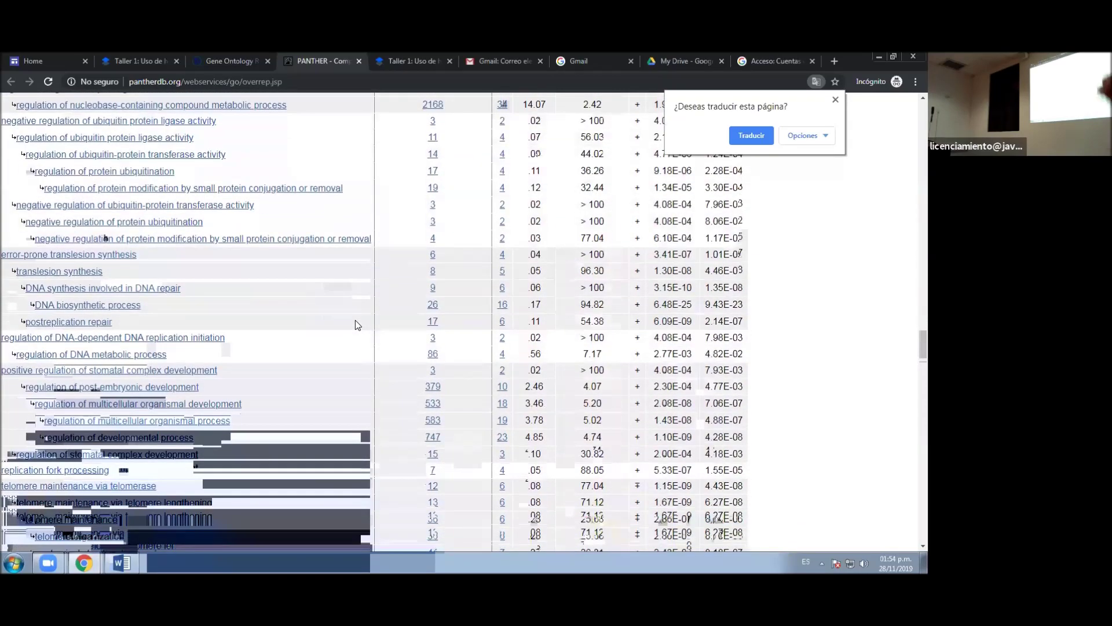
pyautogui.scroll(-15, 358, 325)
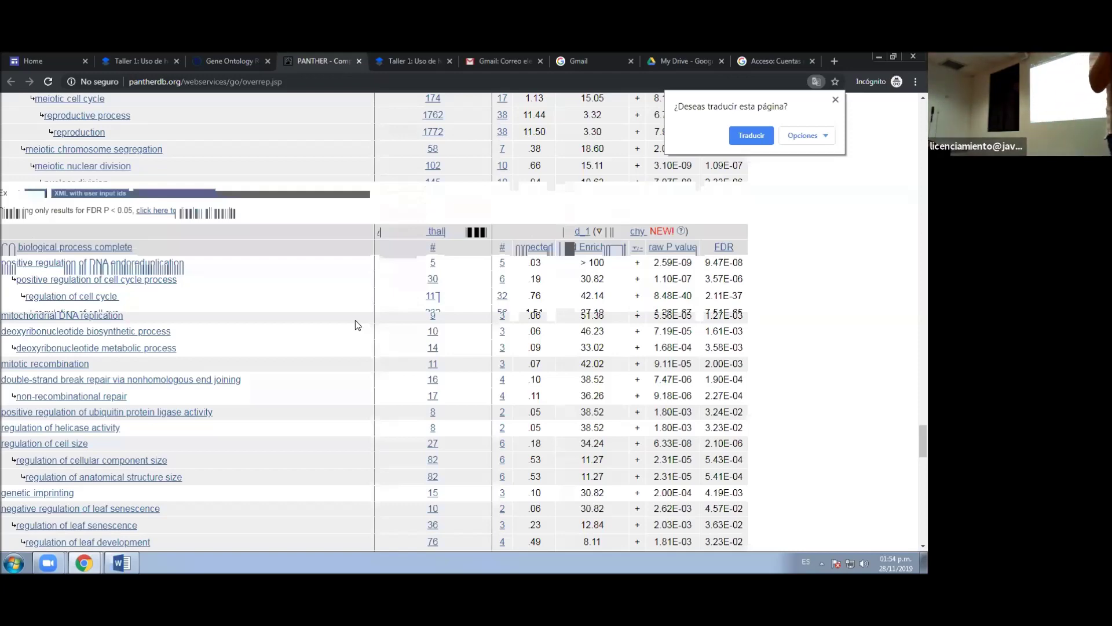
pyautogui.scroll(1, 309, 333)
pyautogui.scroll(15, 309, 334)
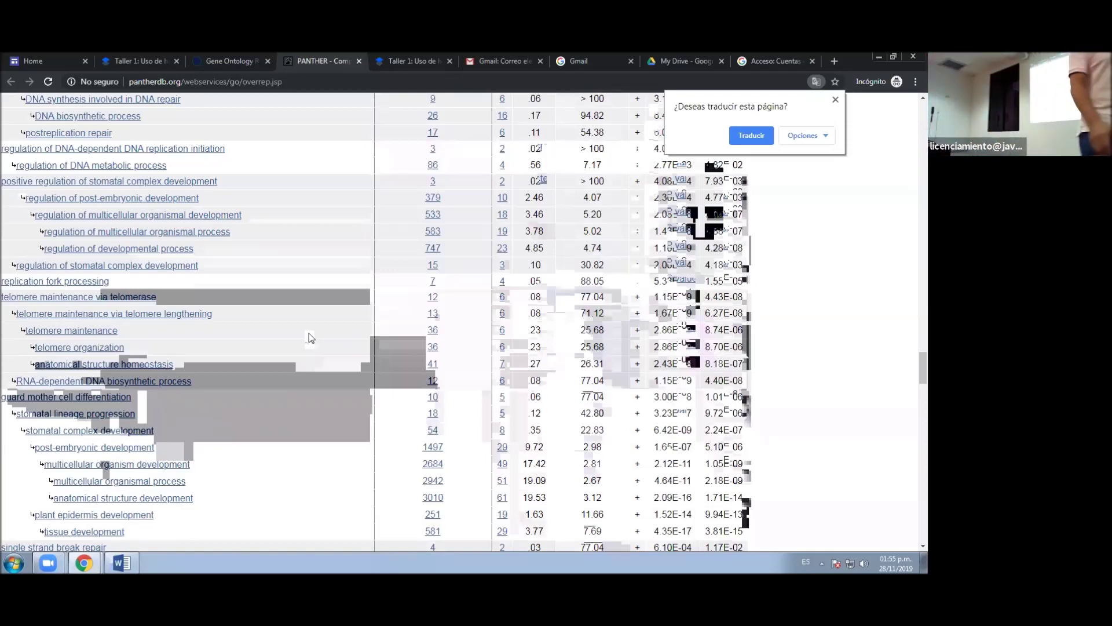
pyautogui.scroll(1, 311, 338)
pyautogui.scroll(15, 309, 336)
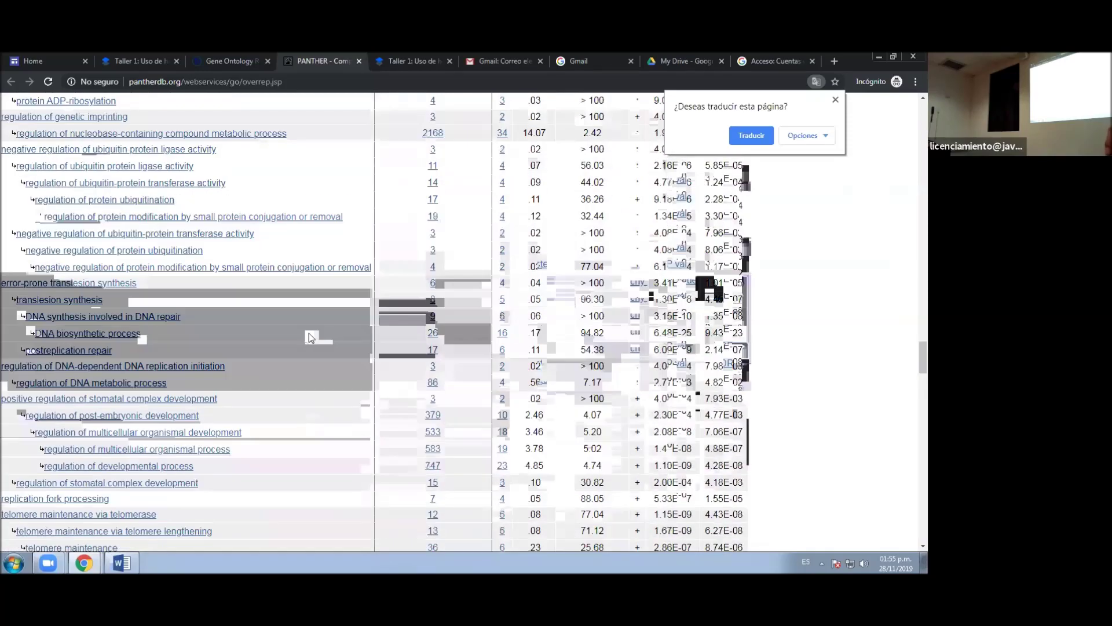
pyautogui.scroll(15, 308, 333)
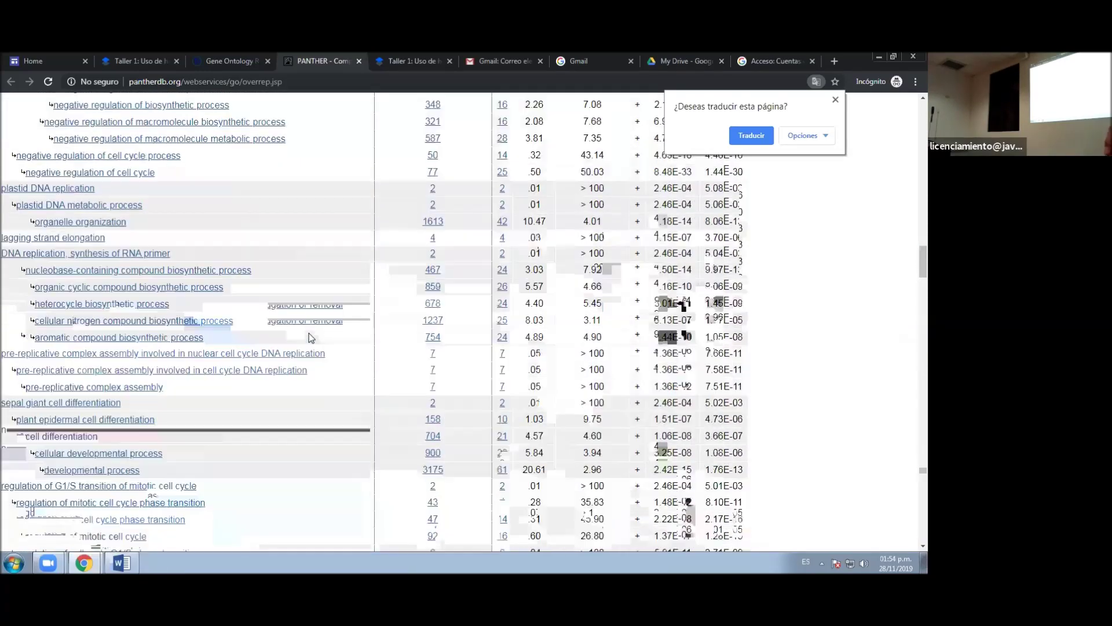
pyautogui.scroll(15, 309, 336)
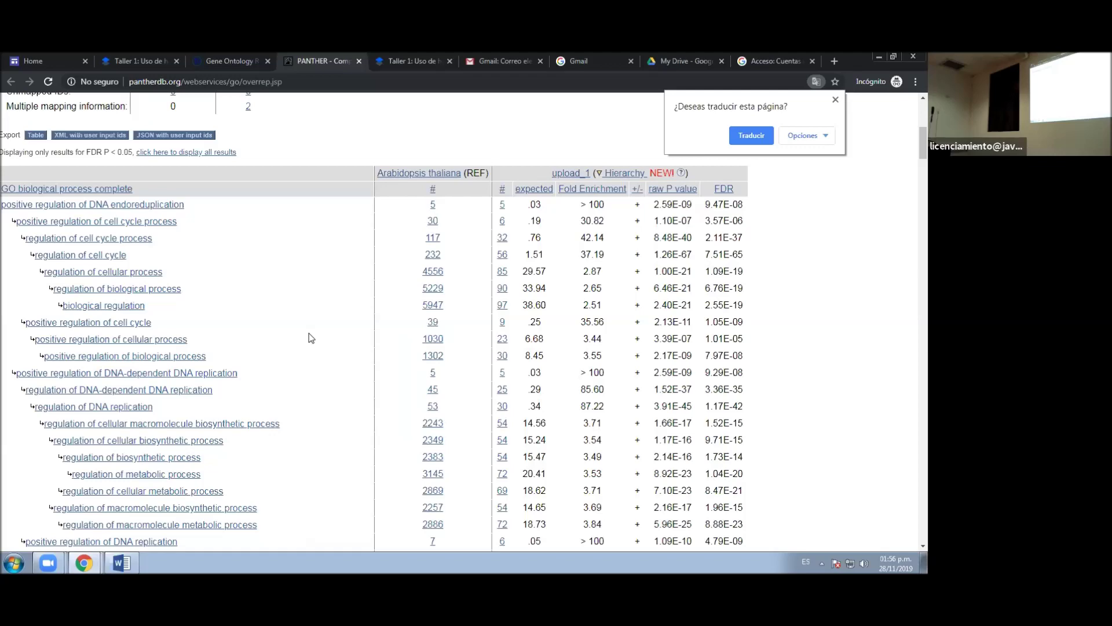
pyautogui.click(503, 239)
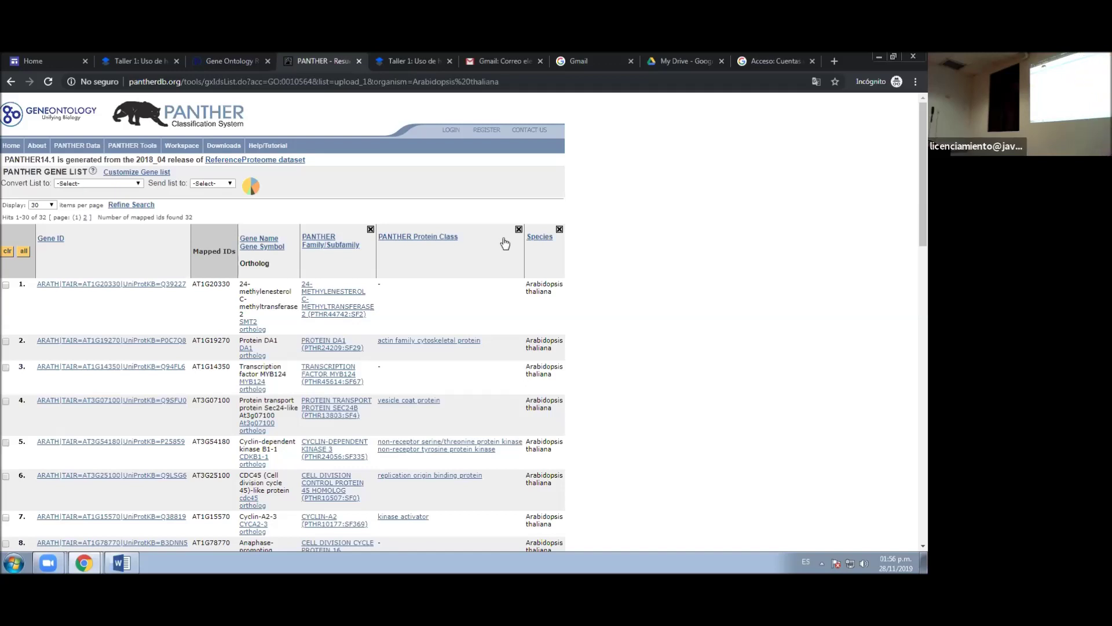
pyautogui.click(13, 82)
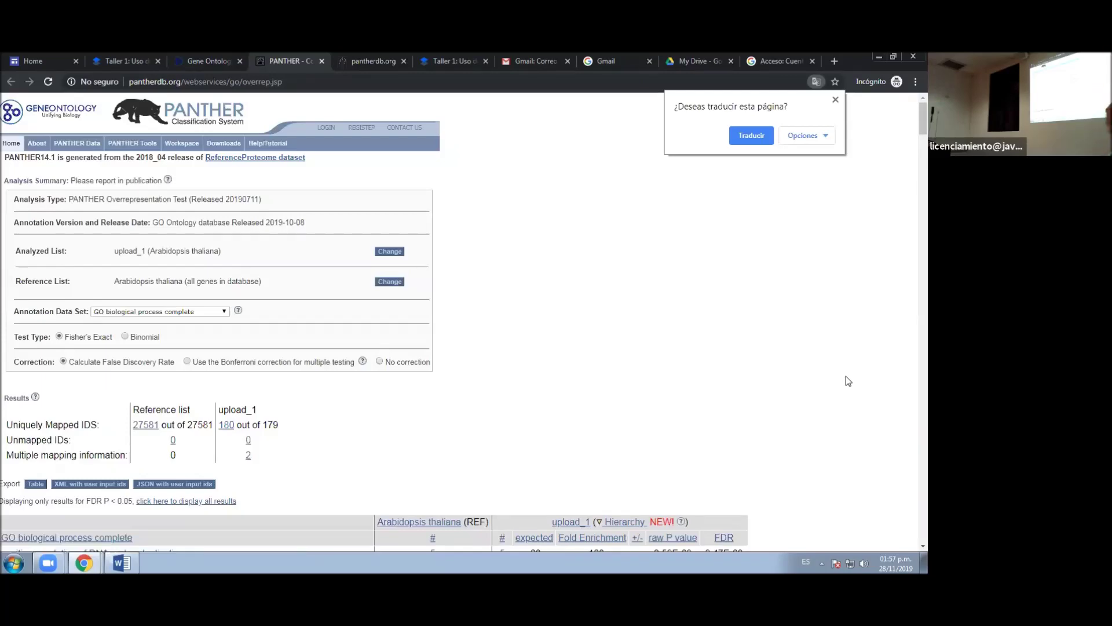
# - Scroll through the PANTHER overrepresentation table, then return to the Dropbox Paper workshop tab
pyautogui.scroll(-5, 882, 384)
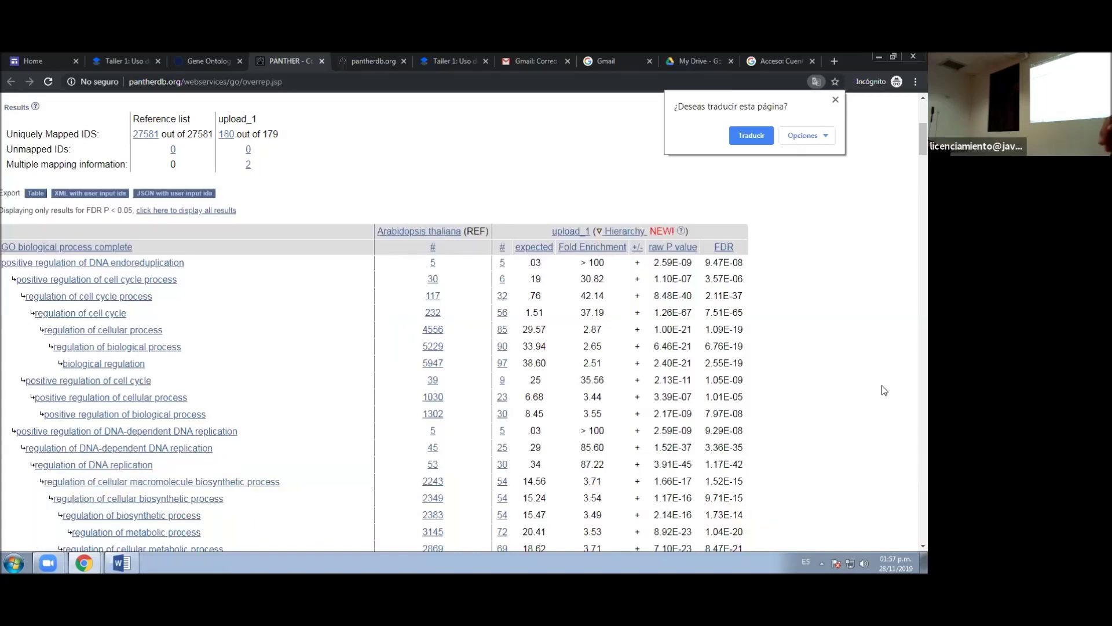
pyautogui.scroll(-4, 865, 392)
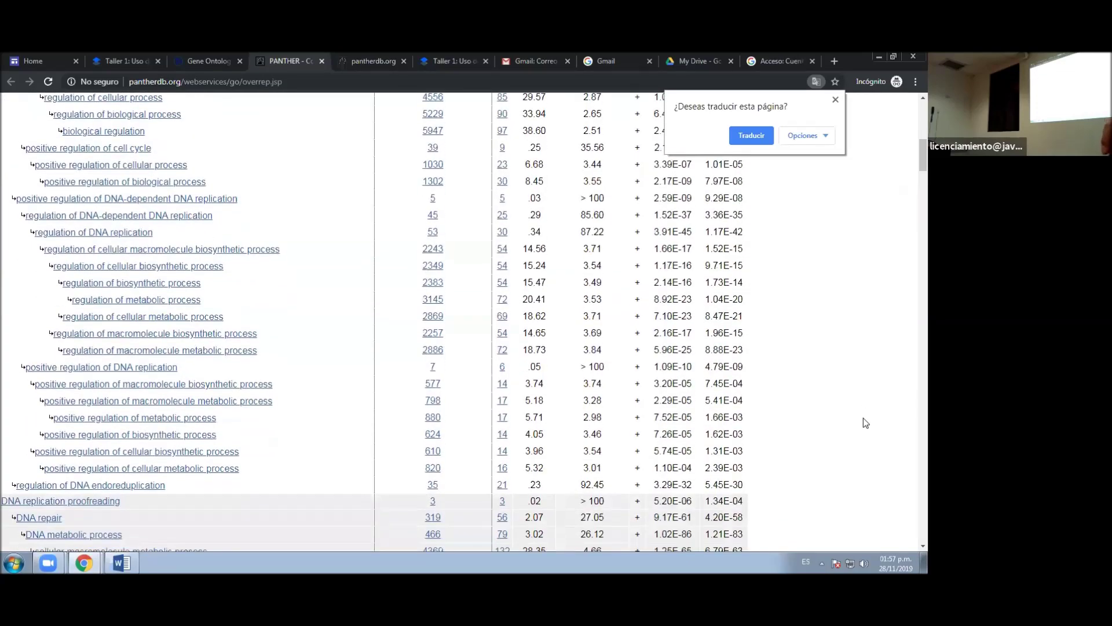
pyautogui.scroll(-6, 865, 422)
pyautogui.scroll(-12, 865, 423)
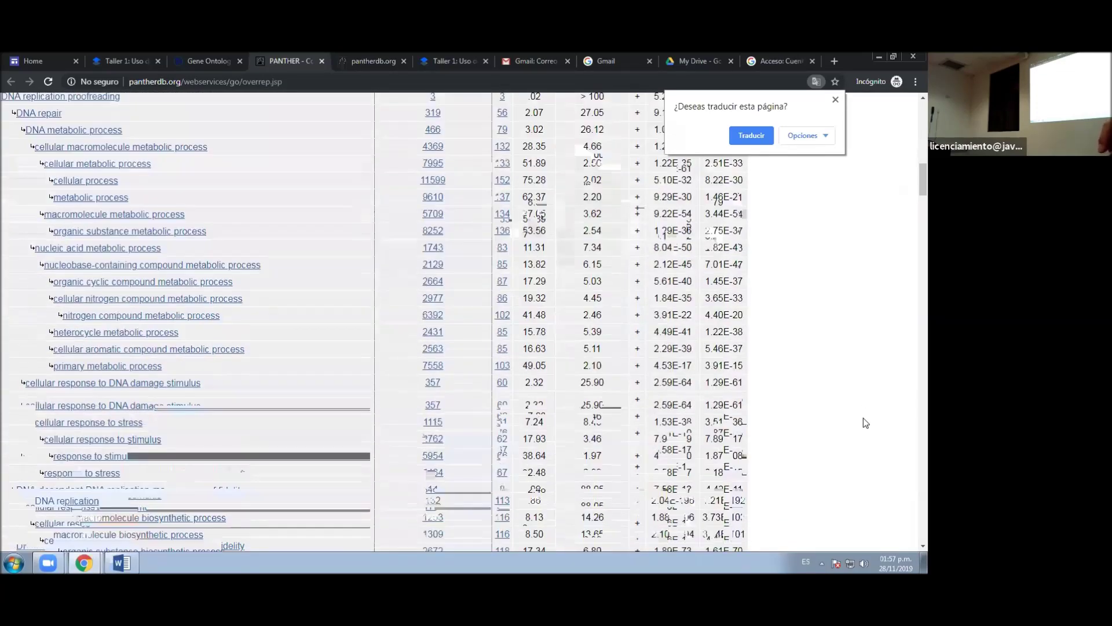
pyautogui.scroll(-15, 865, 422)
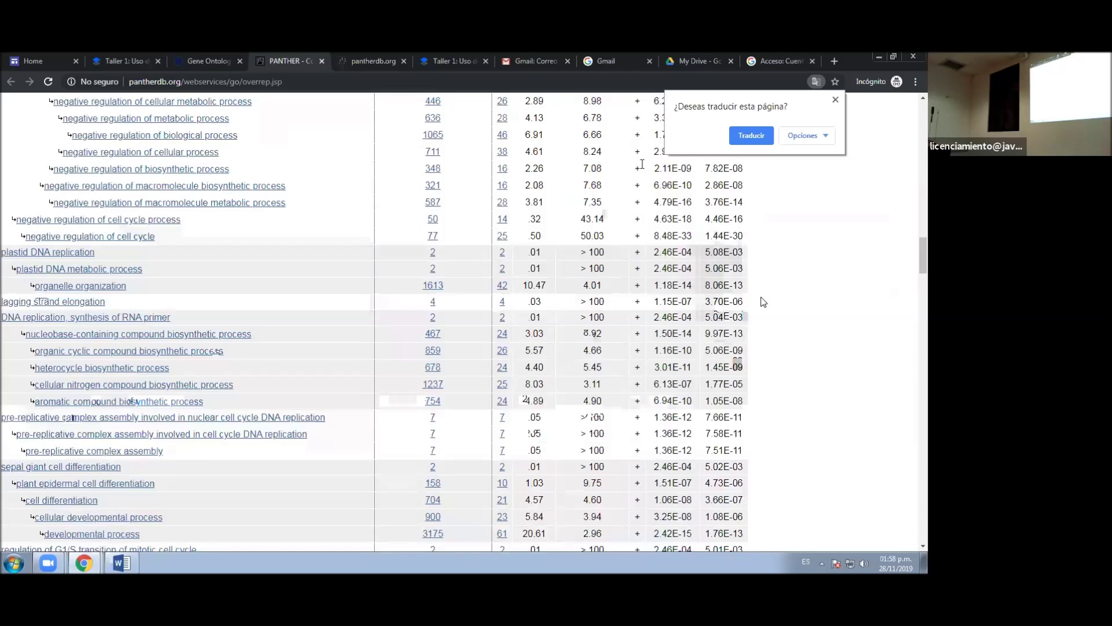
pyautogui.hotkey('ctrl', '2')
# - Scroll the workshop guide down to the green instruction about downloading the json files per category
pyautogui.scroll(-1, 455, 348)
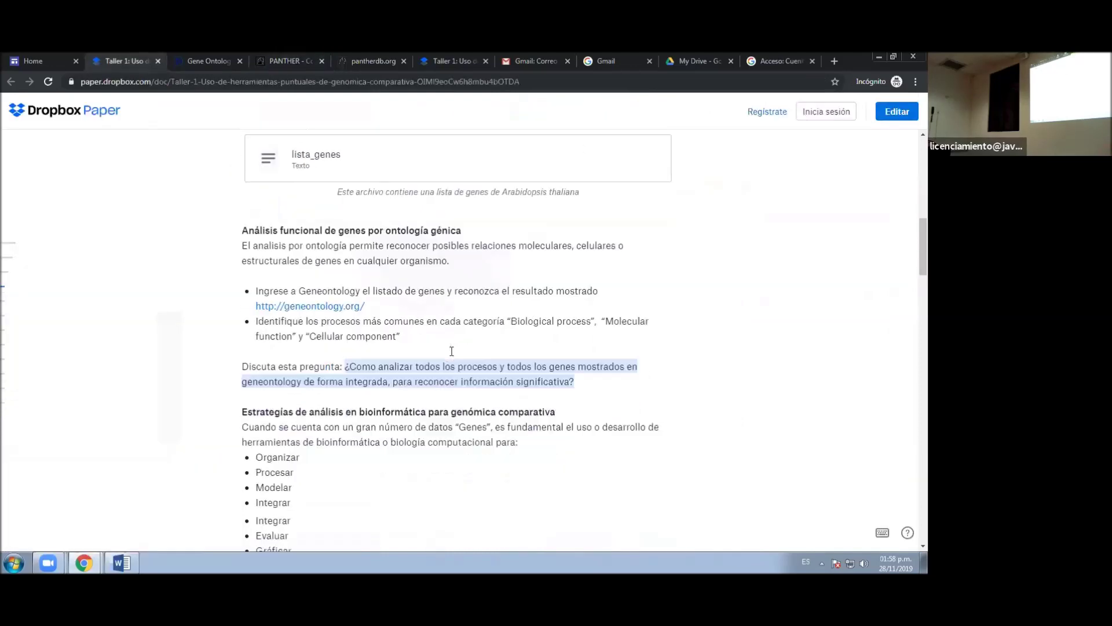
pyautogui.scroll(-1, 486, 348)
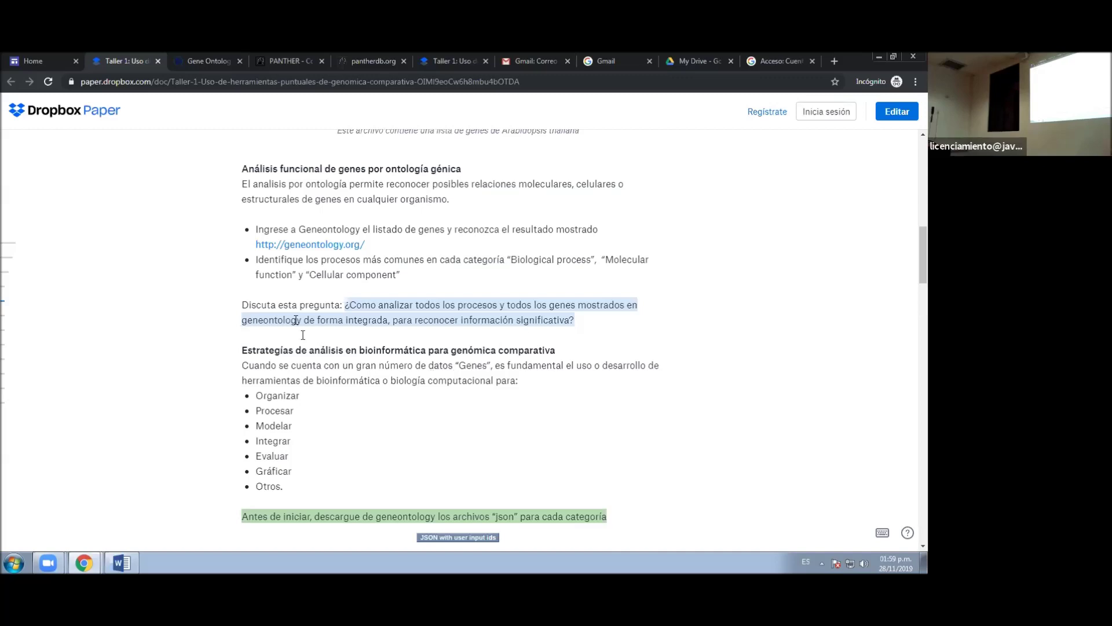
pyautogui.scroll(-1, 297, 343)
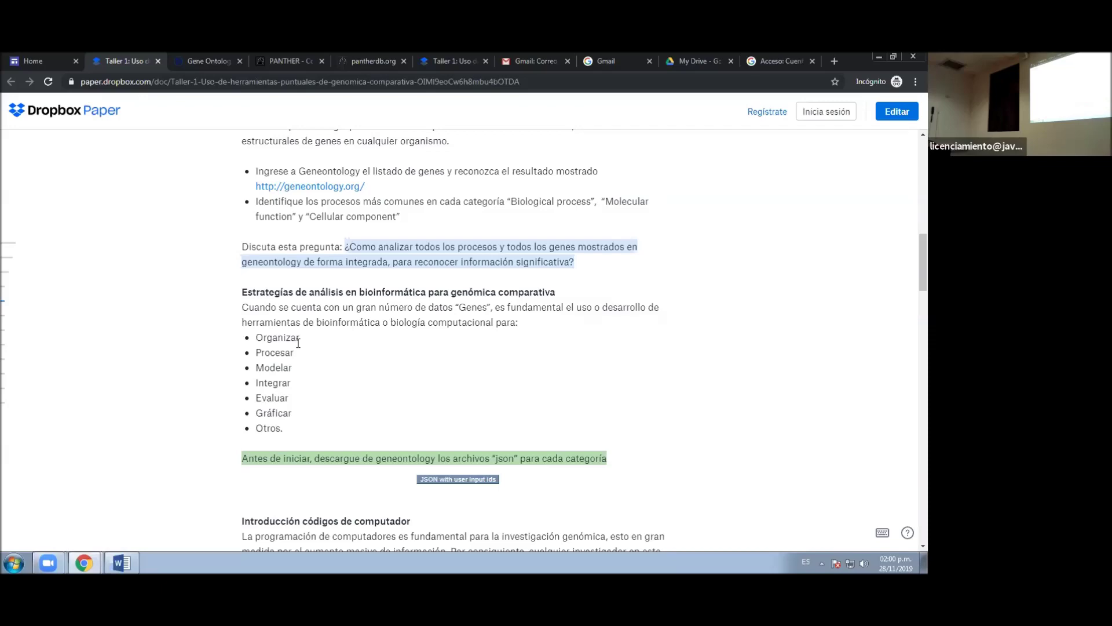
# - Scroll down to the 'Introducción códigos de computador' section and its Python code block
pyautogui.scroll(-5, 267, 308)
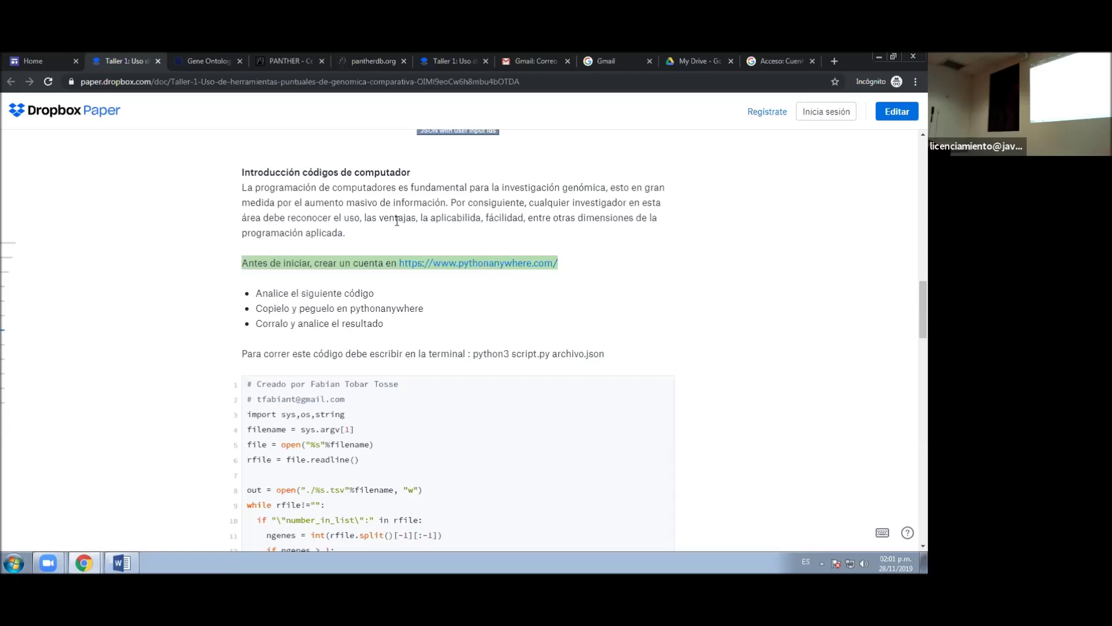
# - Open pythonanywhere.com from the document link and decline Chrome's page translation
pyautogui.click(495, 264)
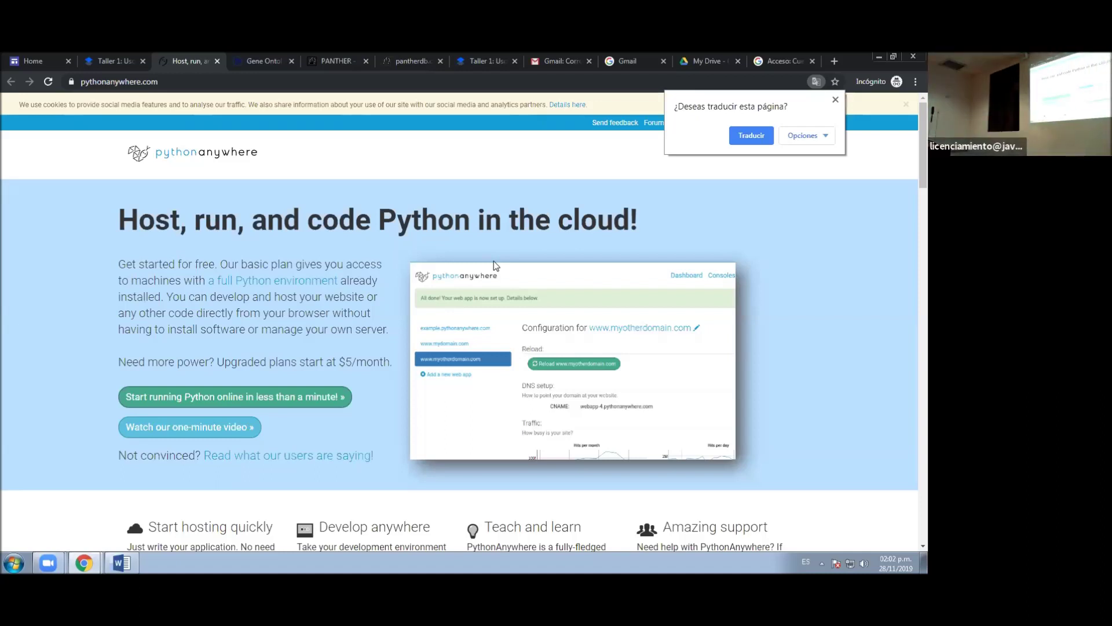
pyautogui.click(836, 102)
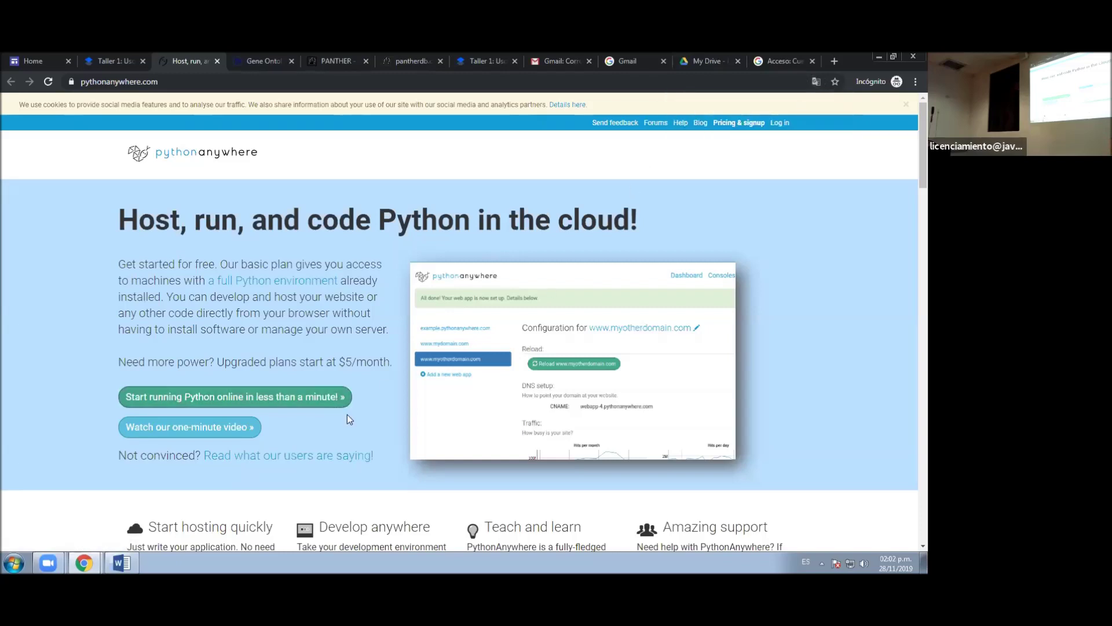
pyautogui.scroll(-2, 346, 415)
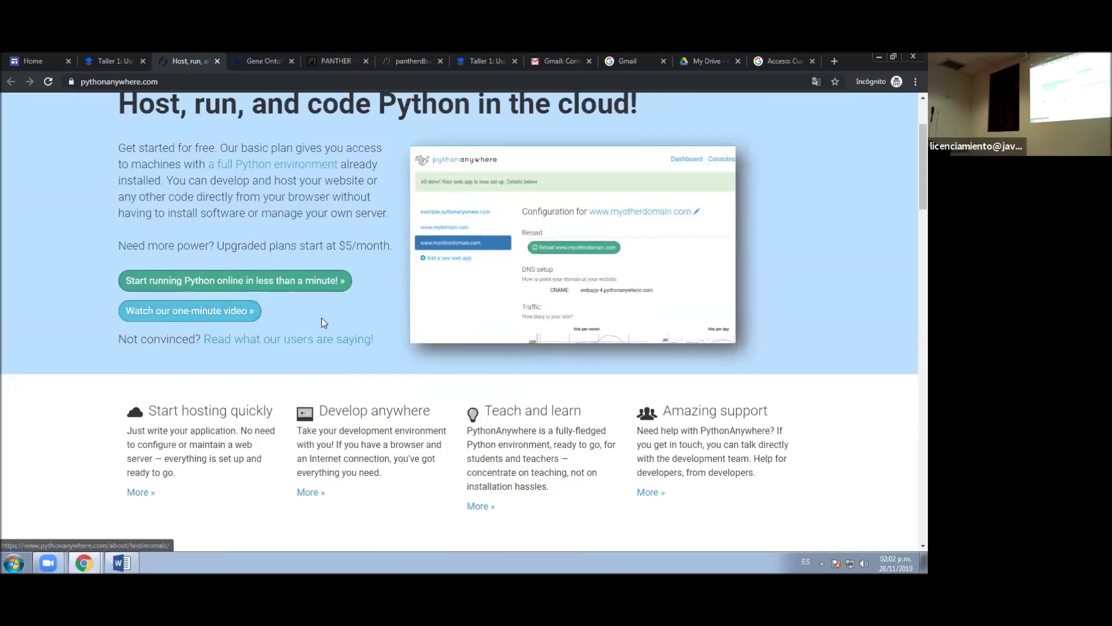
pyautogui.scroll(2, 291, 326)
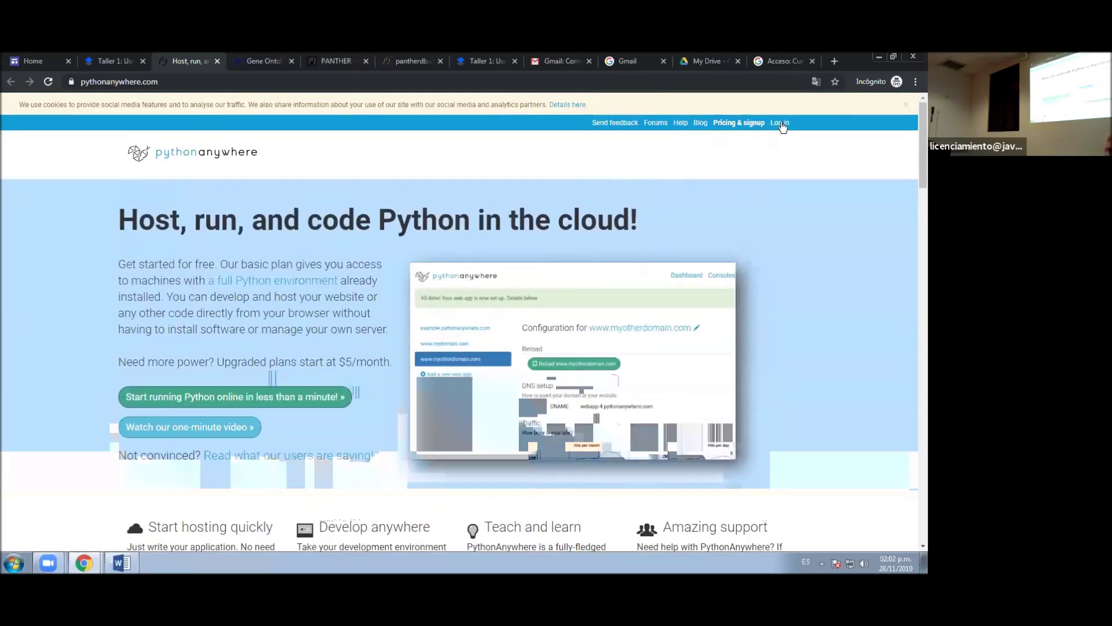
# - Log in to PythonAnywhere with the account e-mail and password
pyautogui.click(781, 122)
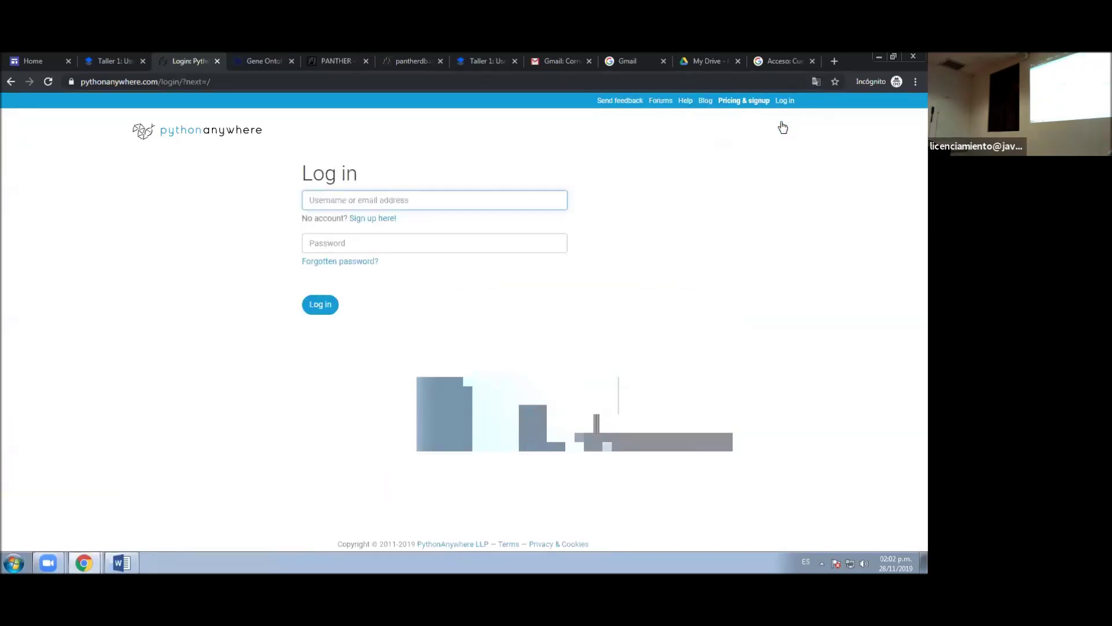
pyautogui.press('Tab')
pyautogui.write('•••')
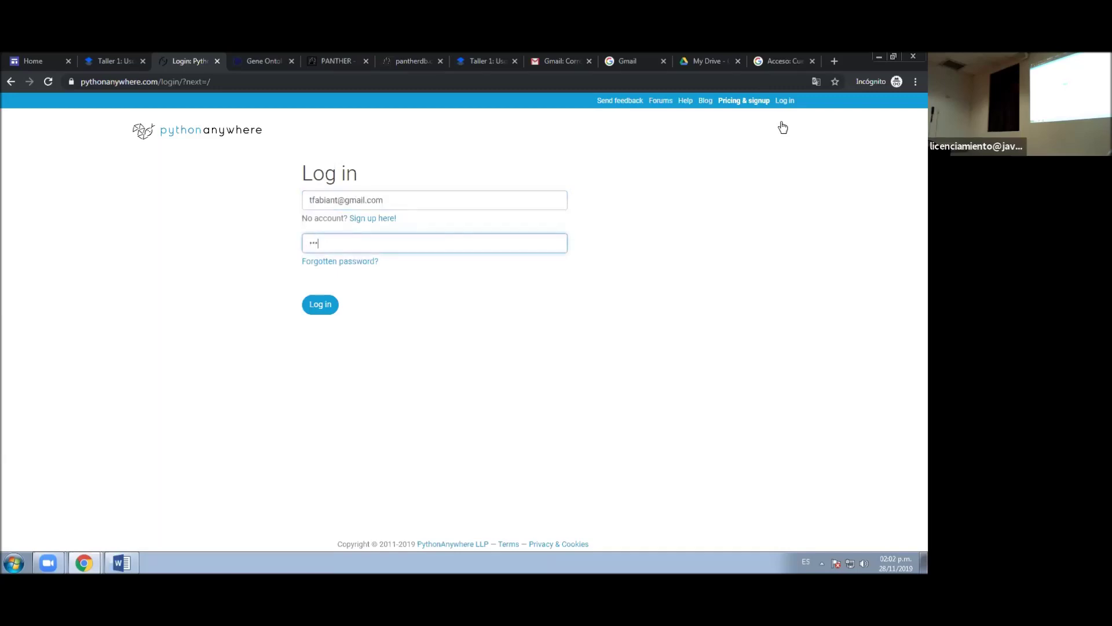
pyautogui.write('••••••')
pyautogui.press('Return')
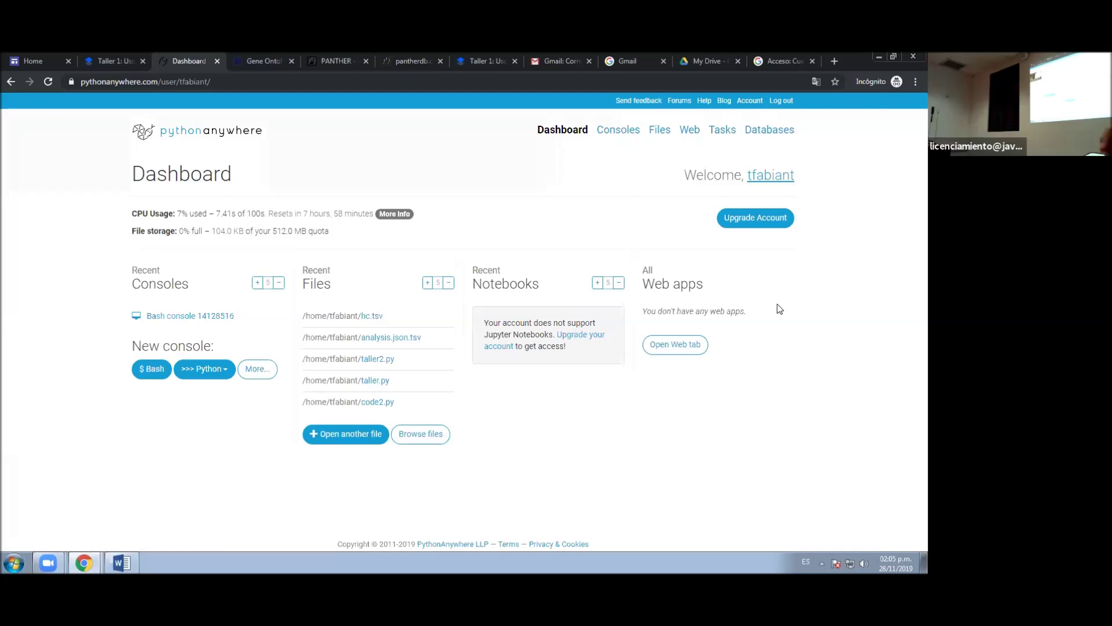
# - Return to the Taller 1 workshop document tab in Dropbox Paper
pyautogui.click(123, 54)
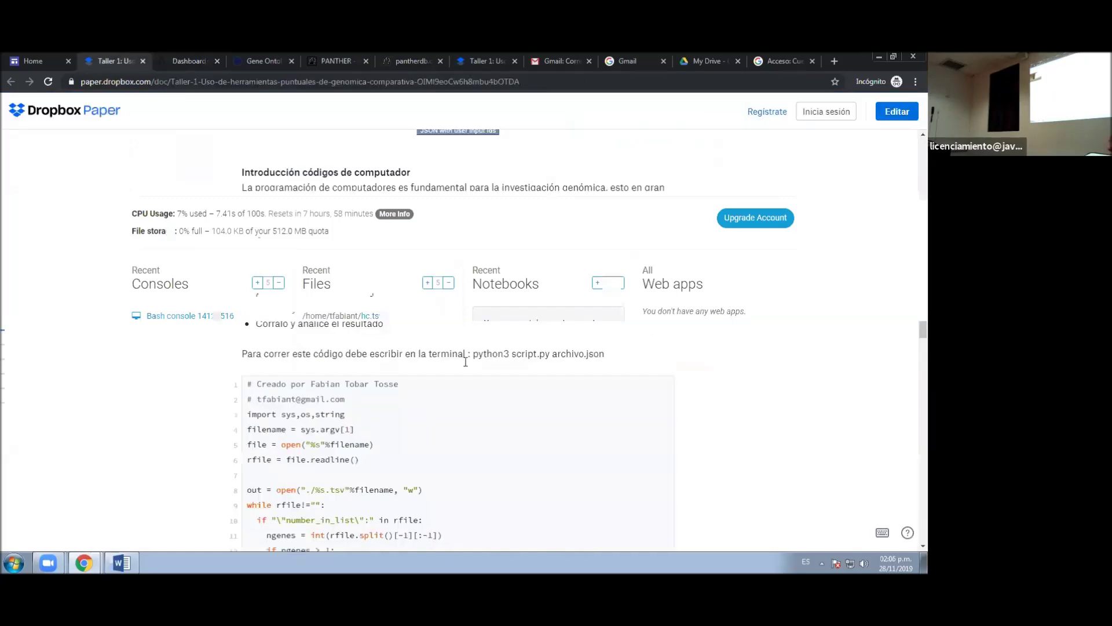
pyautogui.scroll(-6, 466, 362)
pyautogui.scroll(5, 465, 362)
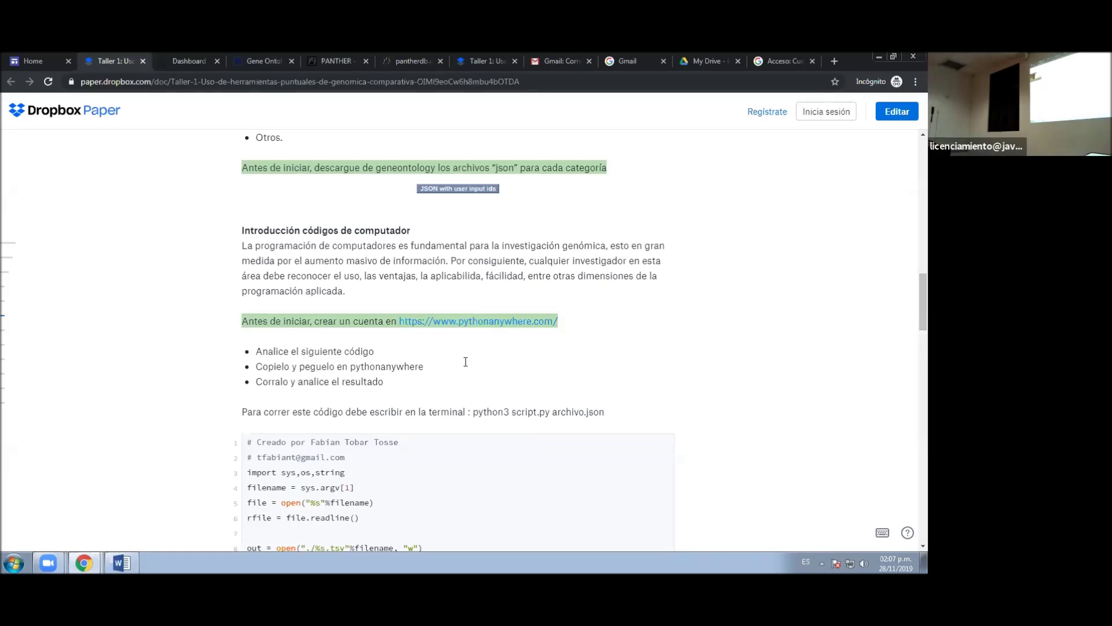
pyautogui.scroll(-3, 464, 362)
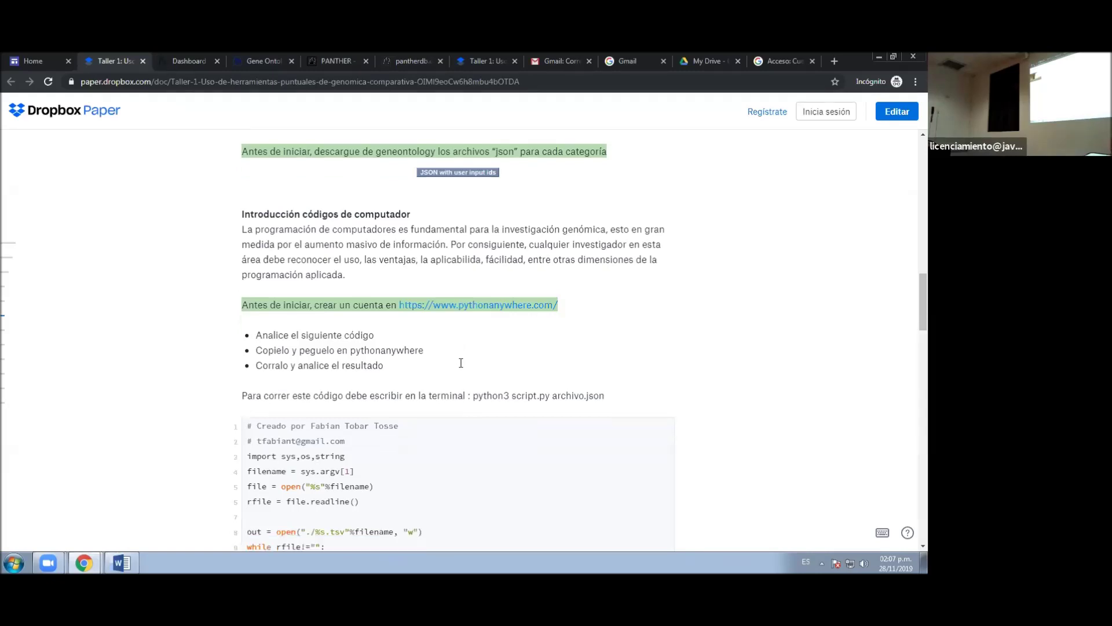
pyautogui.scroll(-1, 461, 363)
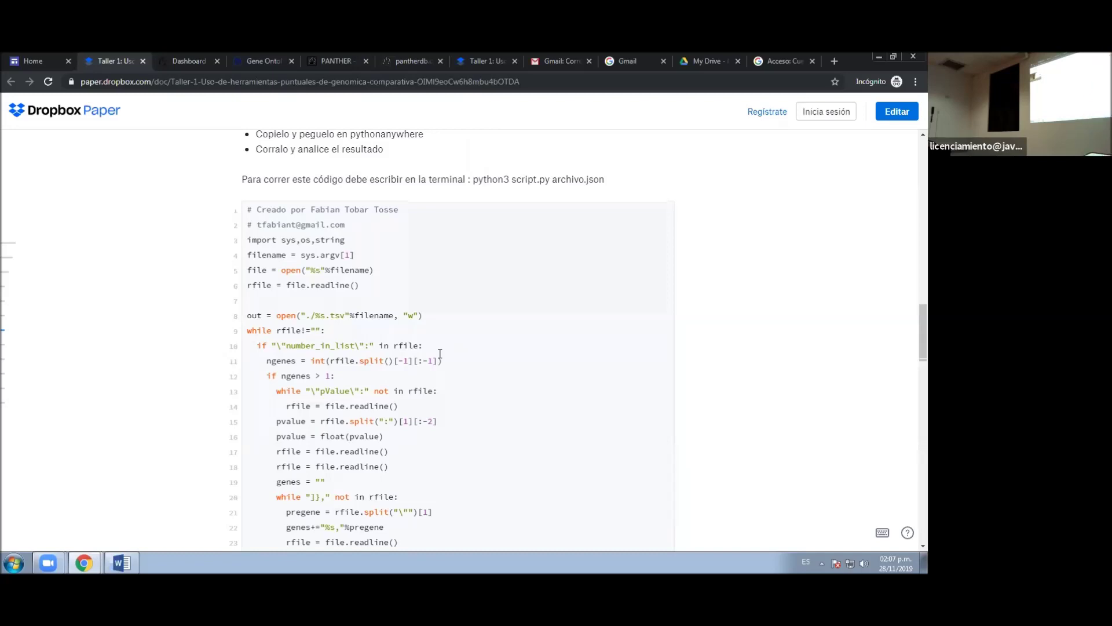
# - Select the Python script from 'import' through its last line, then go to the Dashboard tab
pyautogui.scroll(-3, 441, 354)
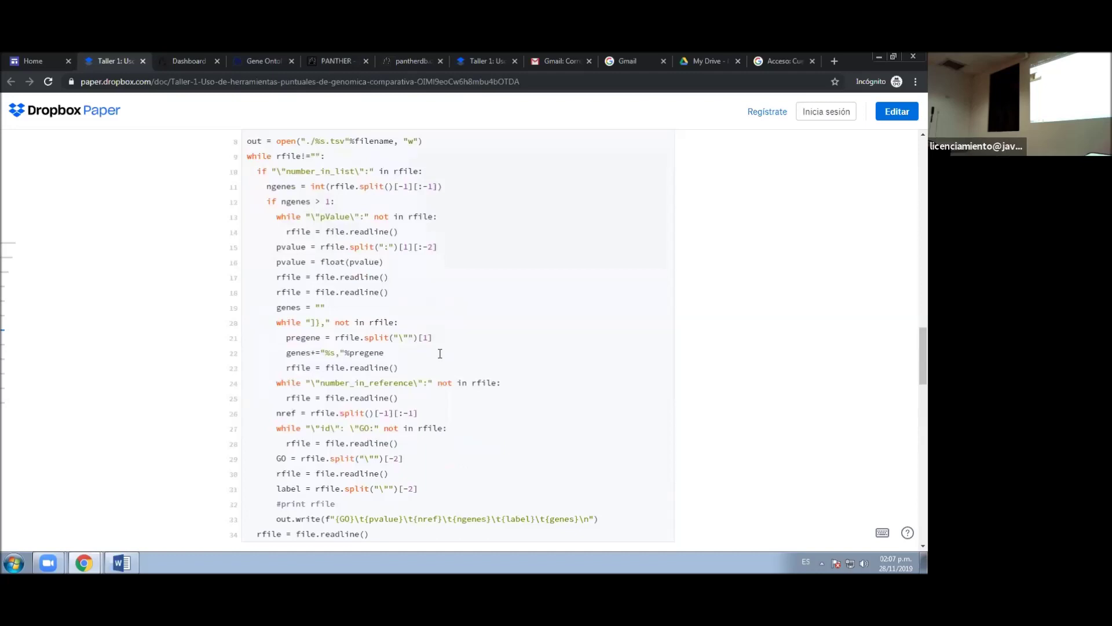
pyautogui.scroll(-2, 440, 353)
pyautogui.scroll(5, 440, 354)
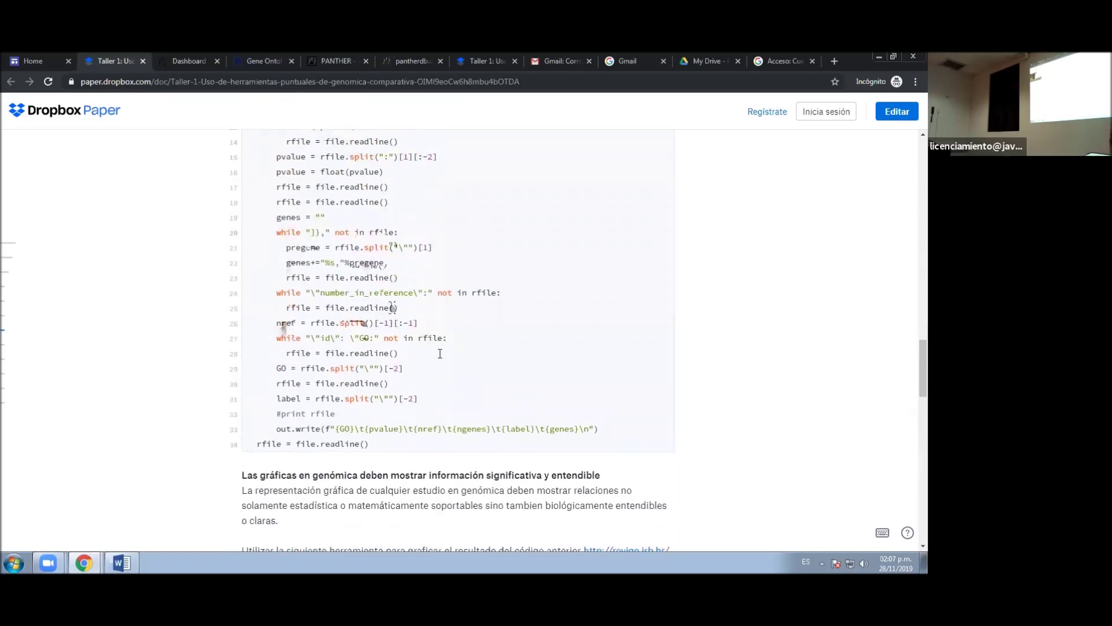
pyautogui.scroll(-2, 440, 354)
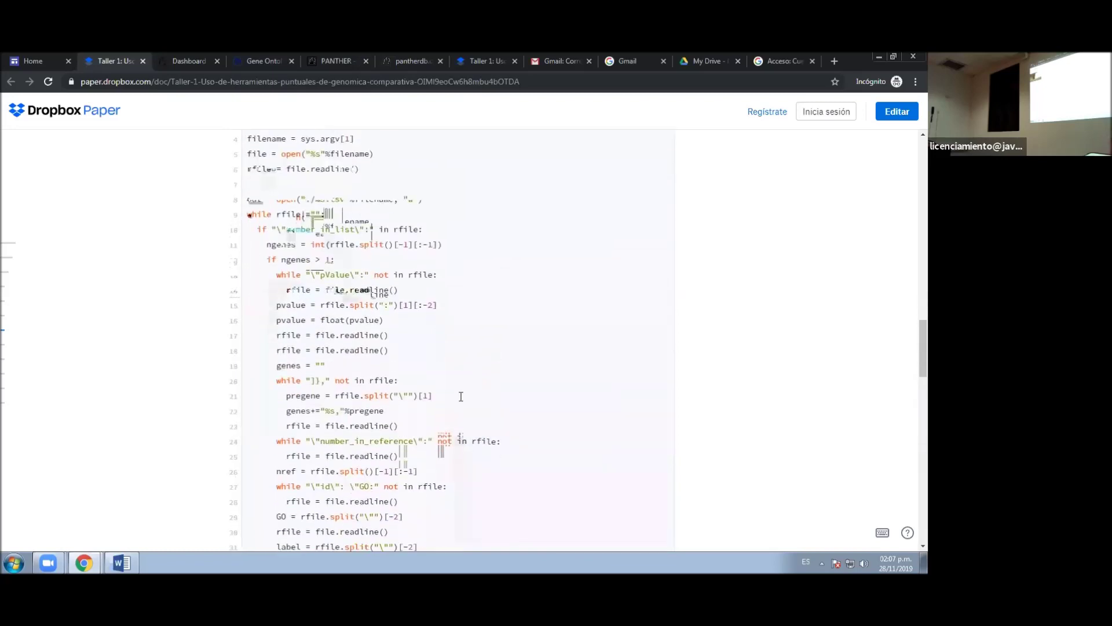
pyautogui.scroll(-2, 460, 393)
pyautogui.scroll(2, 461, 396)
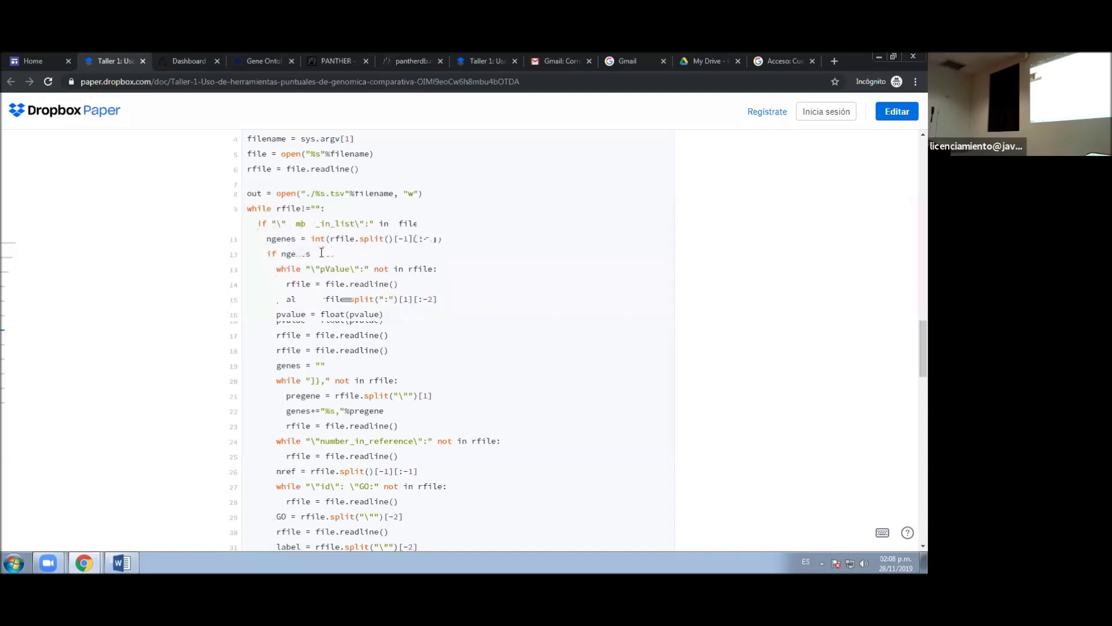
pyautogui.scroll(3, 321, 253)
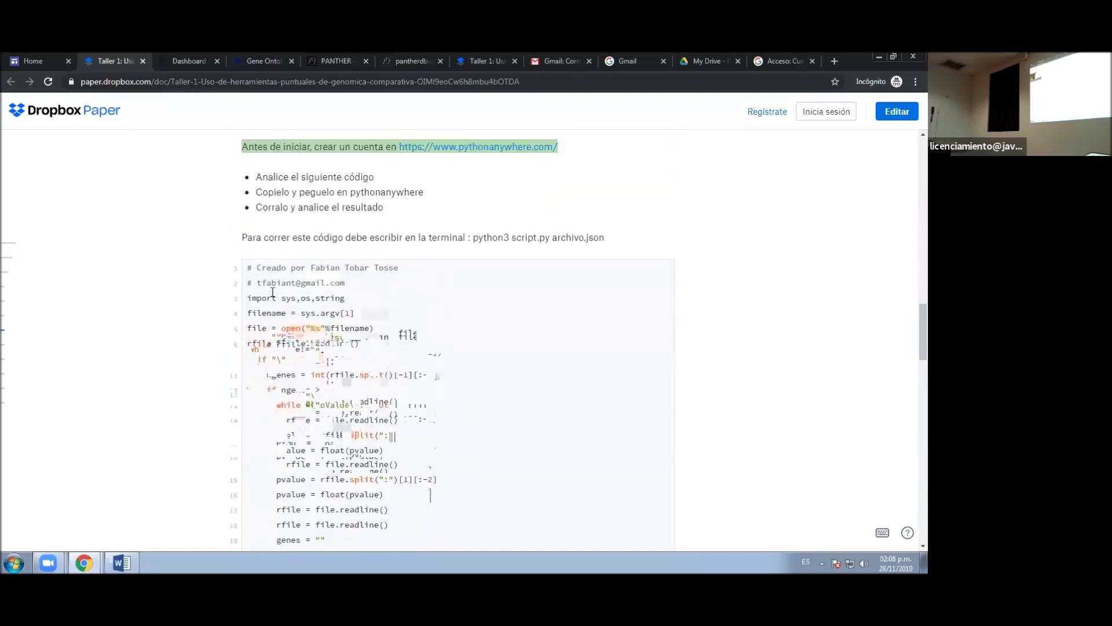
pyautogui.scroll(-1, 274, 292)
pyautogui.moveTo(247, 240); pyautogui.dragTo(278, 333)
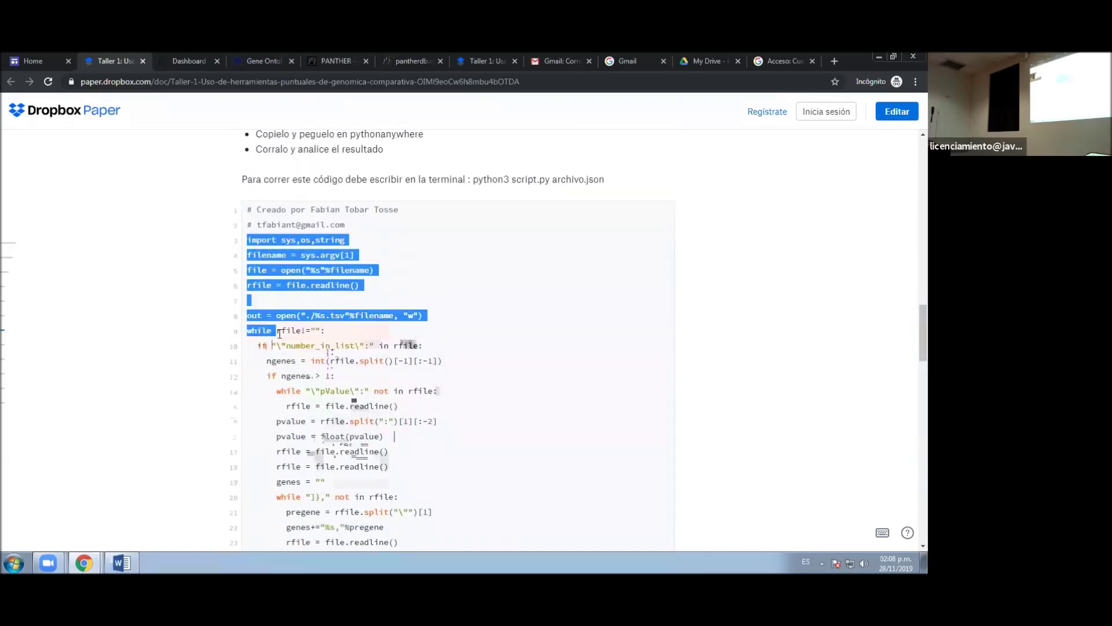
pyautogui.scroll(-8, 278, 333)
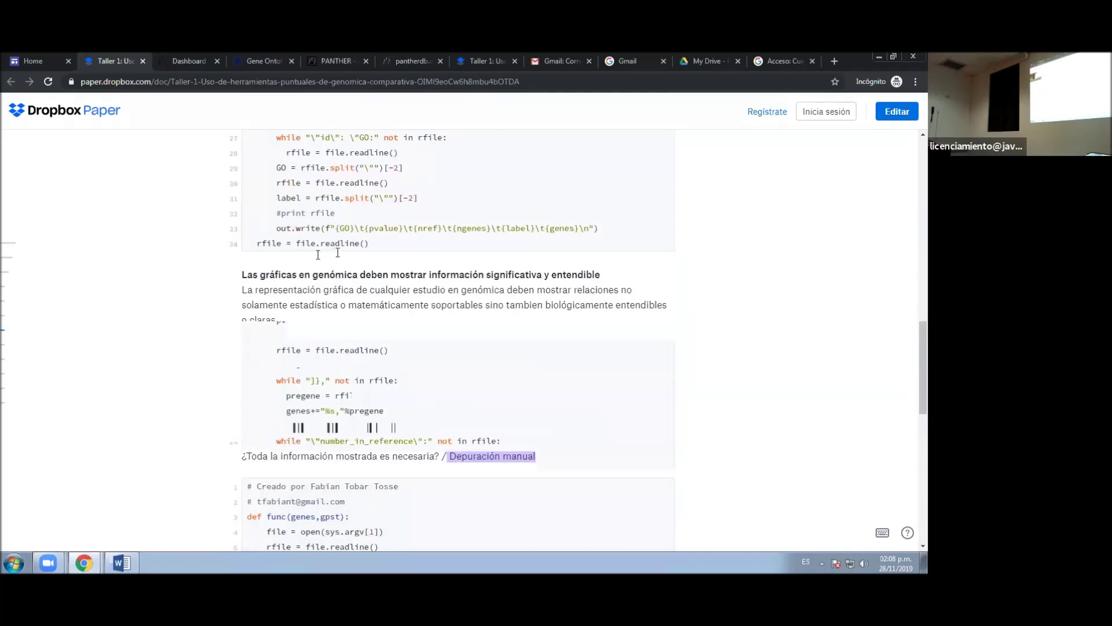
pyautogui.moveTo(370, 243); pyautogui.dragTo(370, 243)
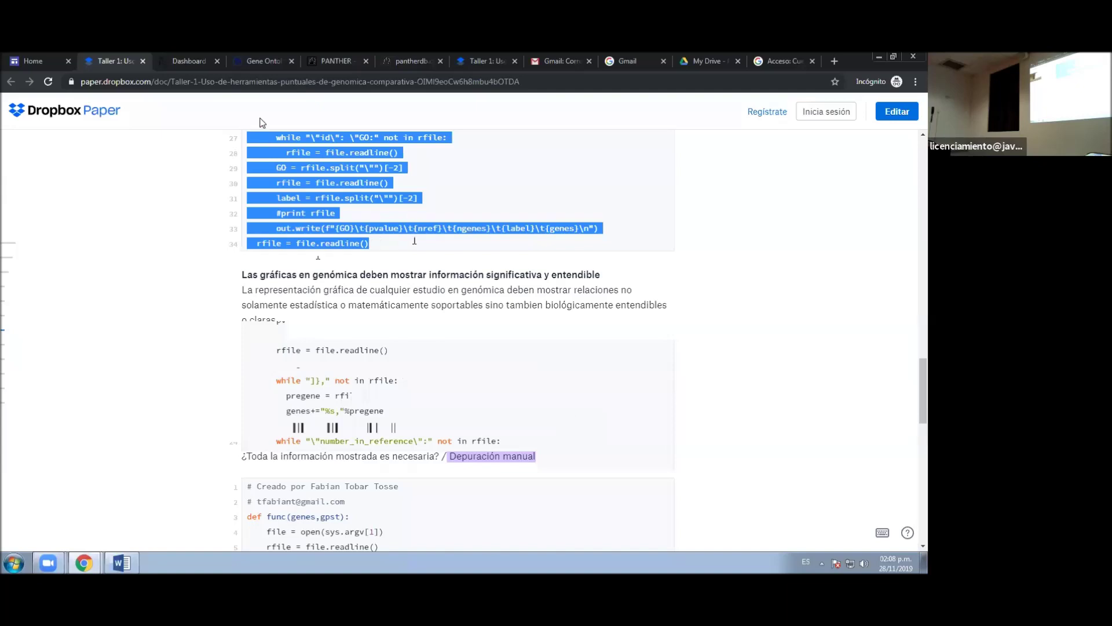
pyautogui.click(186, 60)
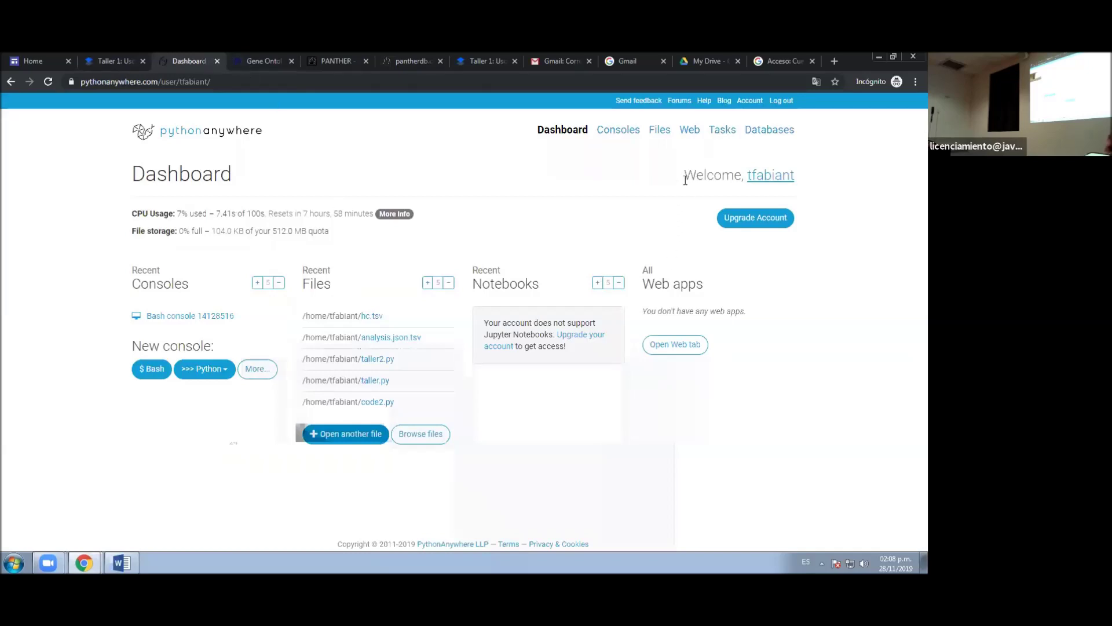
pyautogui.click(661, 137)
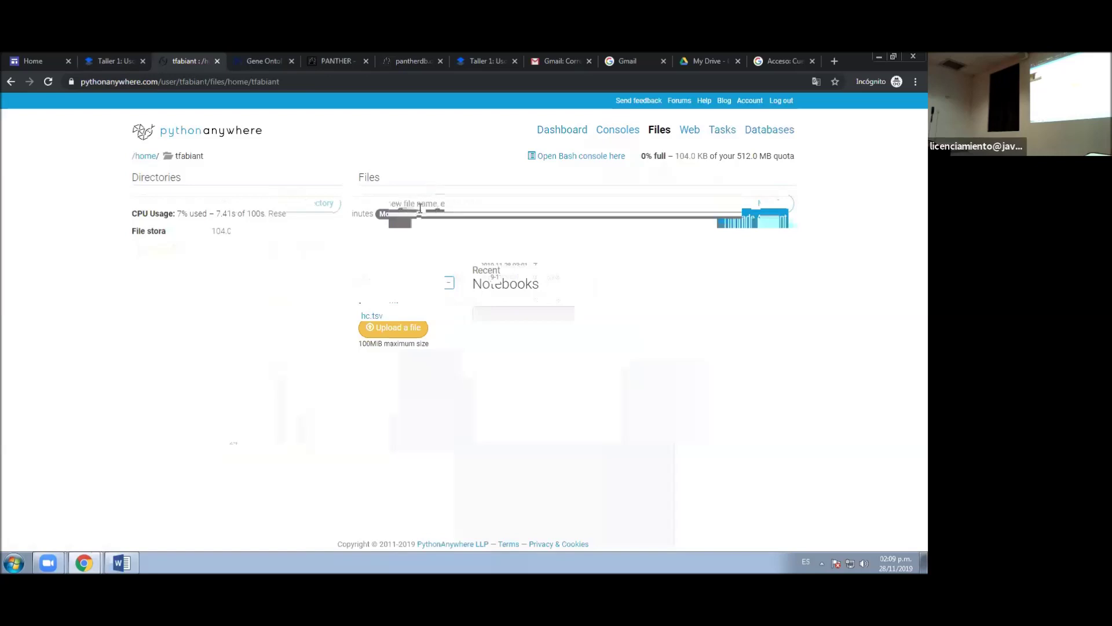
pyautogui.click(457, 203)
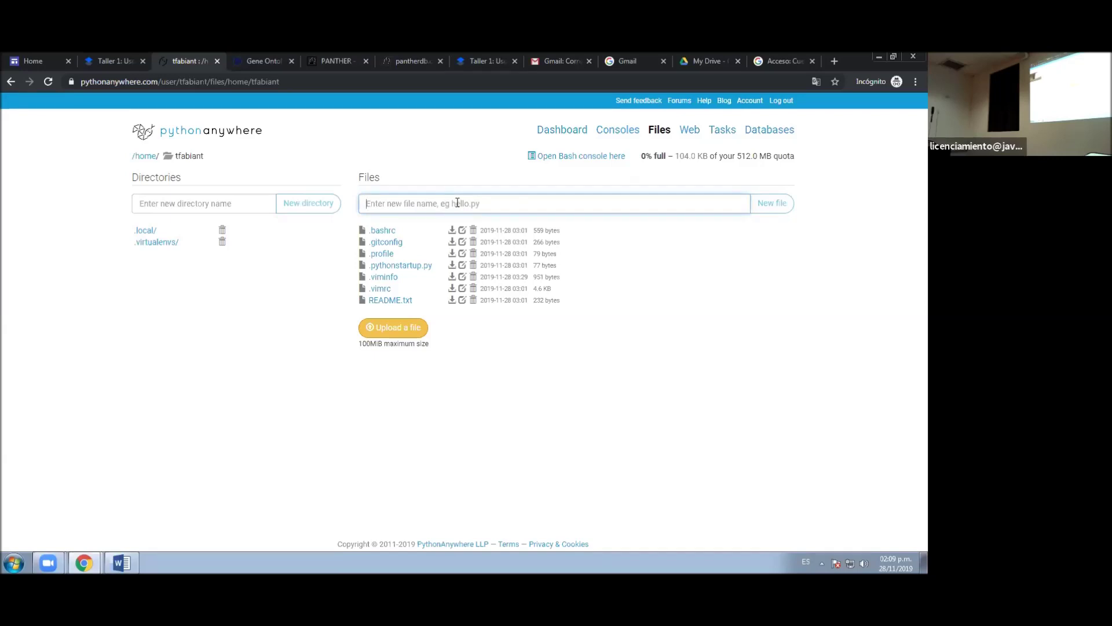
pyautogui.write('codigo')
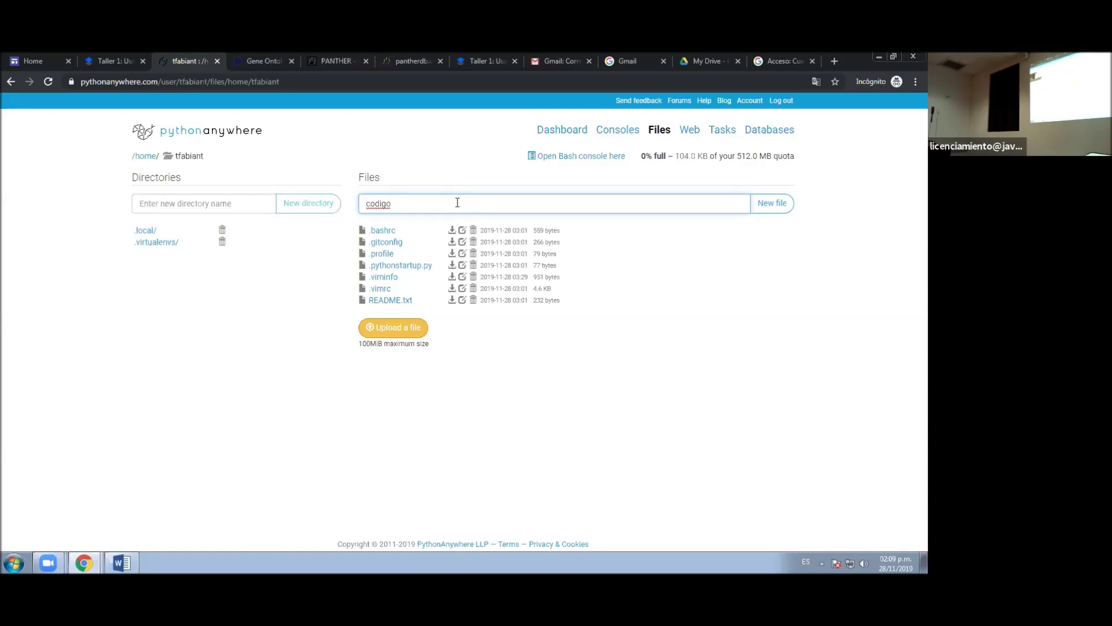
pyautogui.write('.py')
pyautogui.click(779, 207)
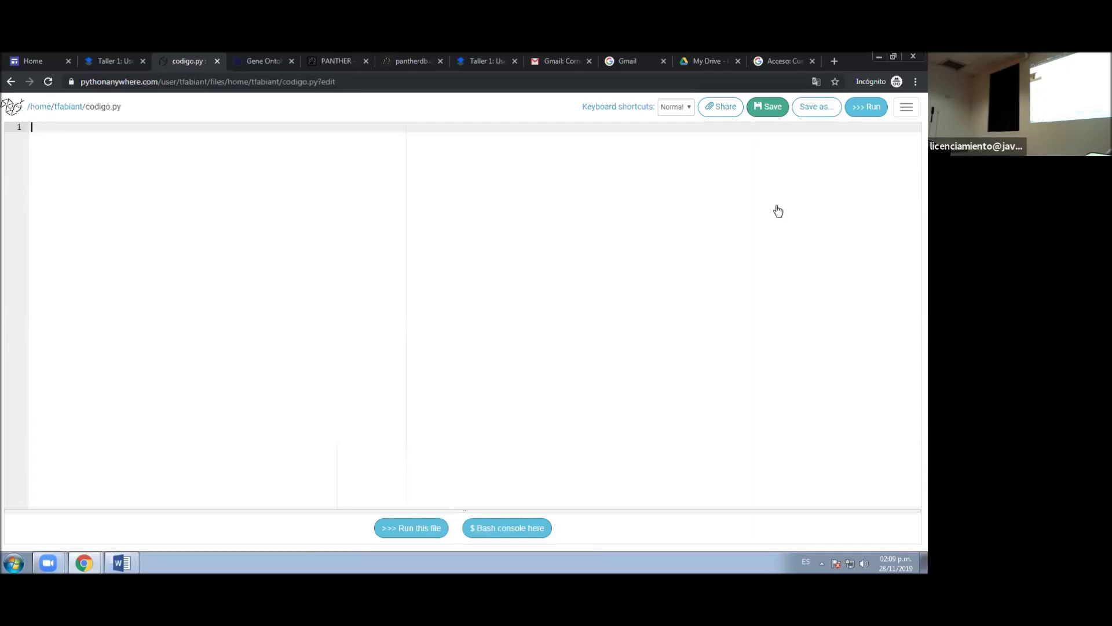
# - Shrink and reposition the browser, paste the 33-line script into codigo.py and save it
pyautogui.click(892, 56)
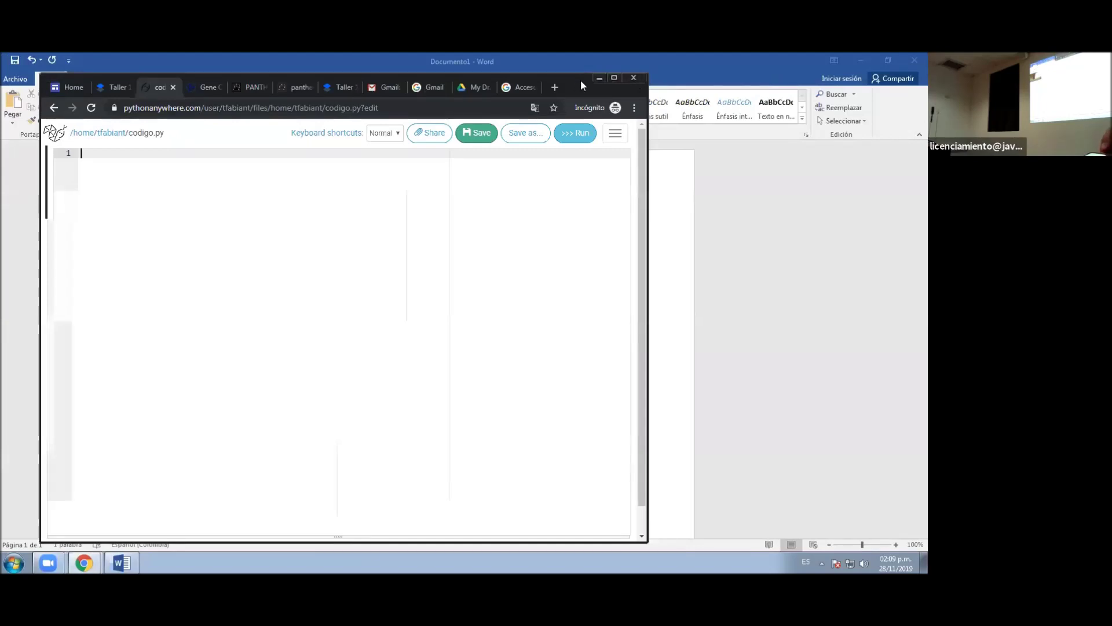
pyautogui.moveTo(580, 78); pyautogui.dragTo(784, 66)
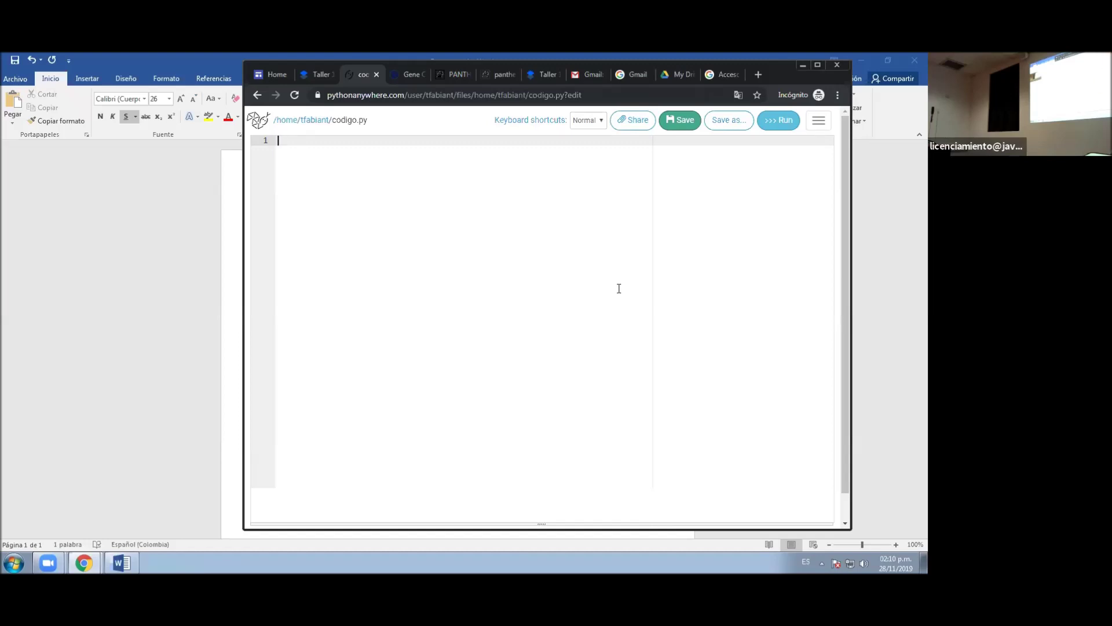
pyautogui.write('import sys,os,string filename = sys.argv[1] file = open("%s"%filename) rfile = file.readline()  out = open("./%s.tsv"%filename, "w") while rfile!="":   if "\\"number_in_list\\":" in rfile:     ngenes = int(rfile.split()[-1][:-1])     if ngenes > 1:       while "\\"pValue\\":" not in rfile:         rfile = file.readline()       pvalue = rfile.split(":")[1][:-2]       pvalue = float(pvalue)       rfile = file.readline()       rfile = file.readline()       genes = ""       while "]}," not in rfile:         pregene = rfile.split("\\"")[1]         genes+="%s,"%pregene         rfile = file.readline()       while "\\"number_in_reference\\":" not in rfile:         rfile = file.readline()       nref = rfile.split()[-1][:-1]       while "\\"id\\": \\"GO:" not in rfile:         rfile = file.readline()       GO = rfile.split("\\"")[-2]       rfile = file.readline()       label = rfile.split("\\"")[-2]       #print rfile       out.write(f"{GO}\\t{pvalue}\\t{nref}\\t{ngenes}\\t{label}\\t{genes}\\n")   rfile = file.readline()')
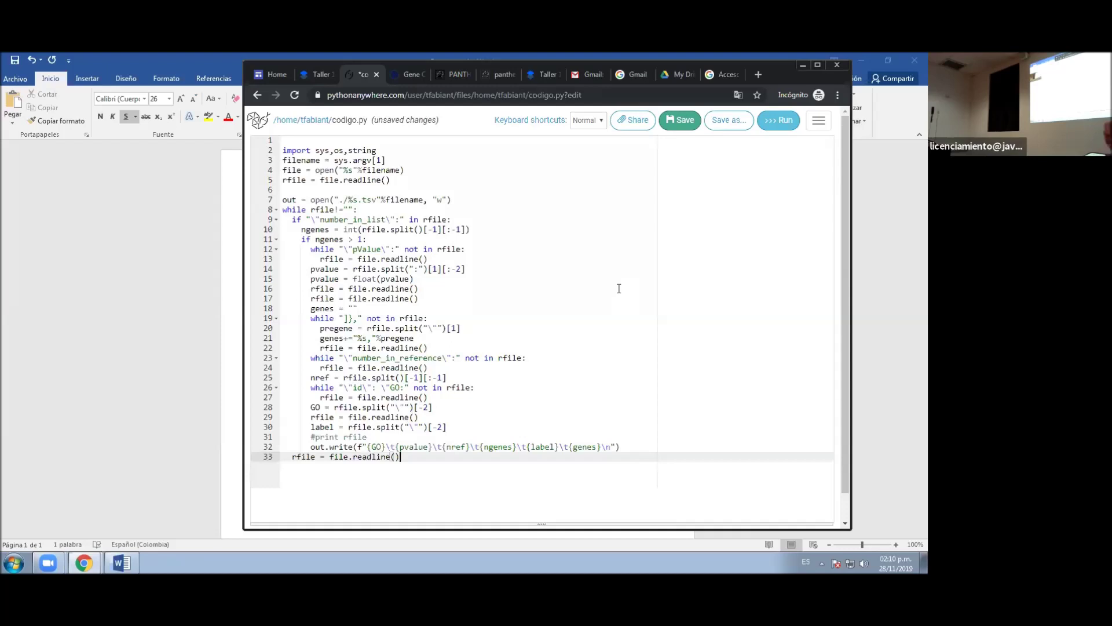
pyautogui.click(673, 124)
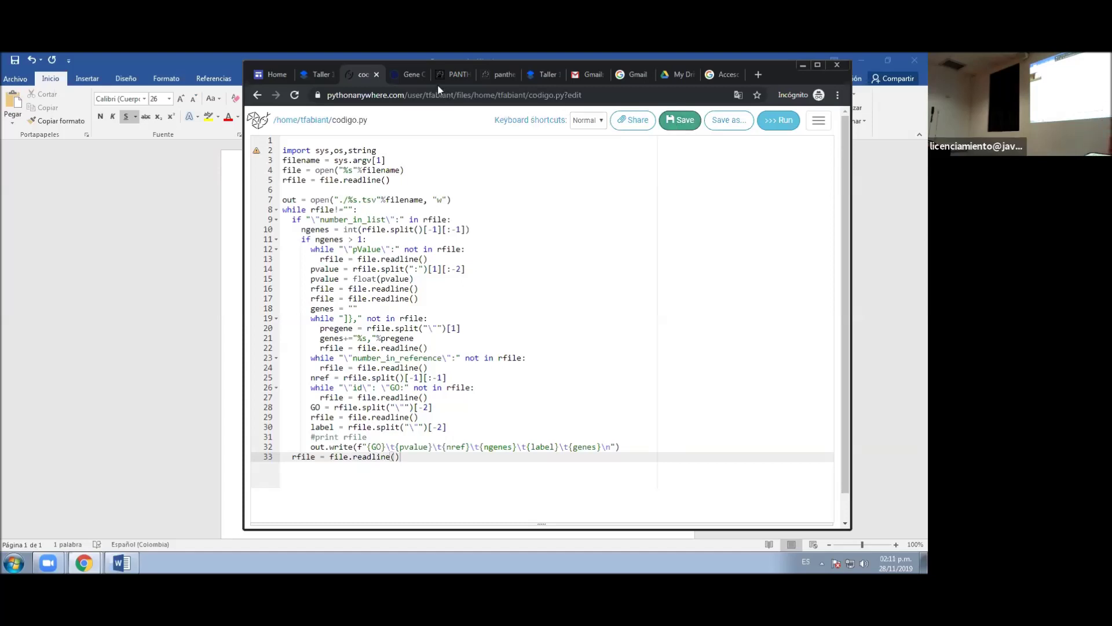
# - Launch PANTHER's GO enrichment analysis for upload_1 and review the annotation data set options
pyautogui.click(409, 78)
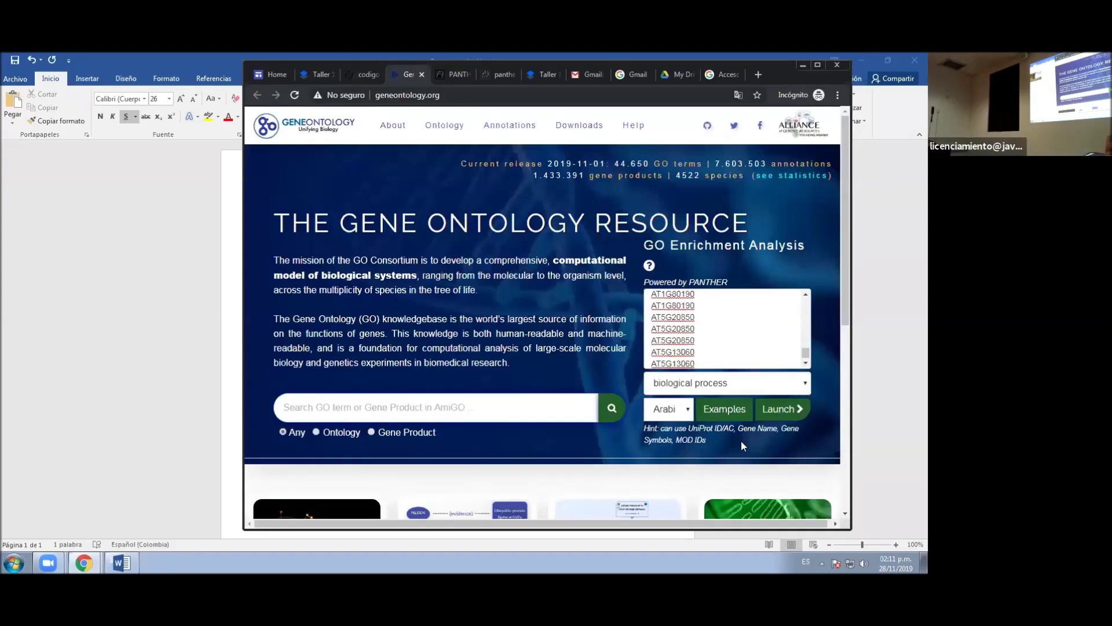
pyautogui.click(785, 411)
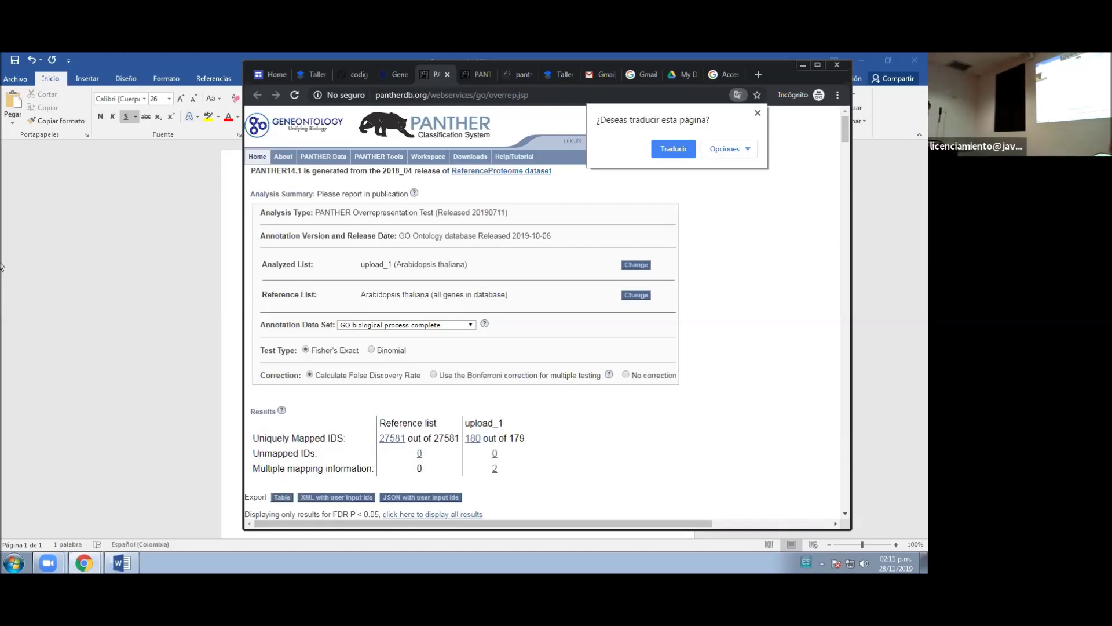
pyautogui.click(457, 326)
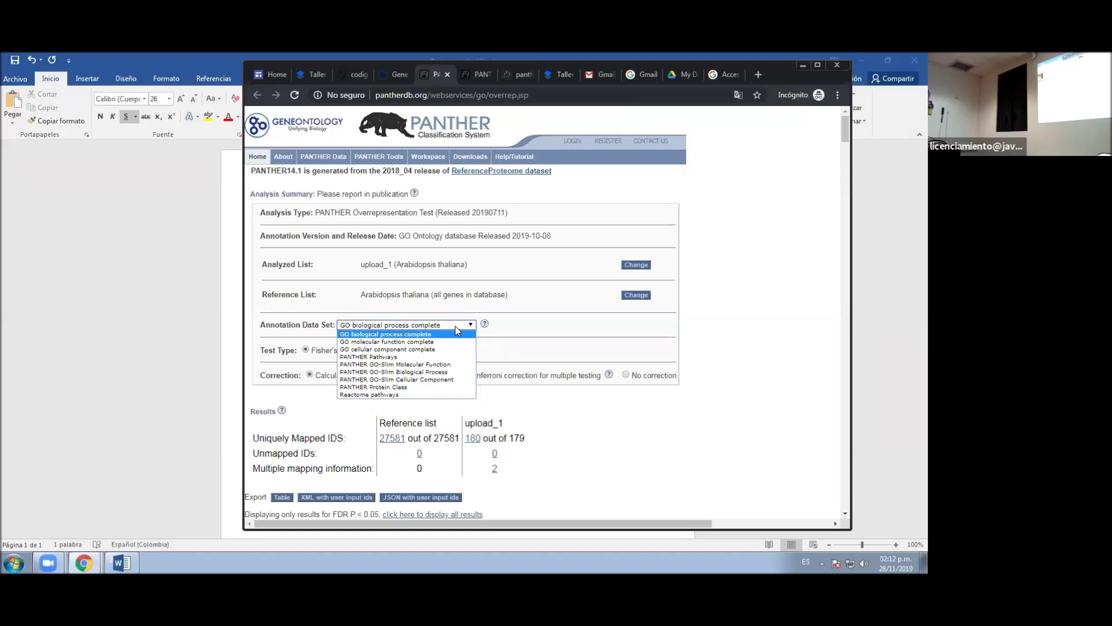
# - Keep GO biological process complete, export results as 'JSON with user input ids', and return to codigo.py
pyautogui.click(742, 378)
pyautogui.scroll(-3, 567, 435)
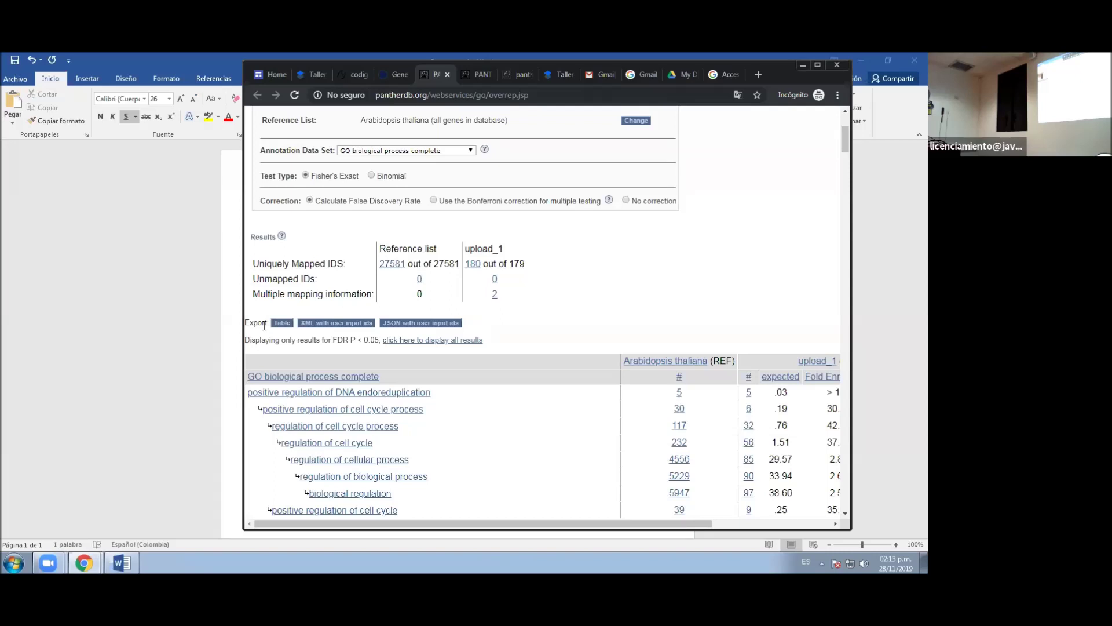
pyautogui.click(396, 328)
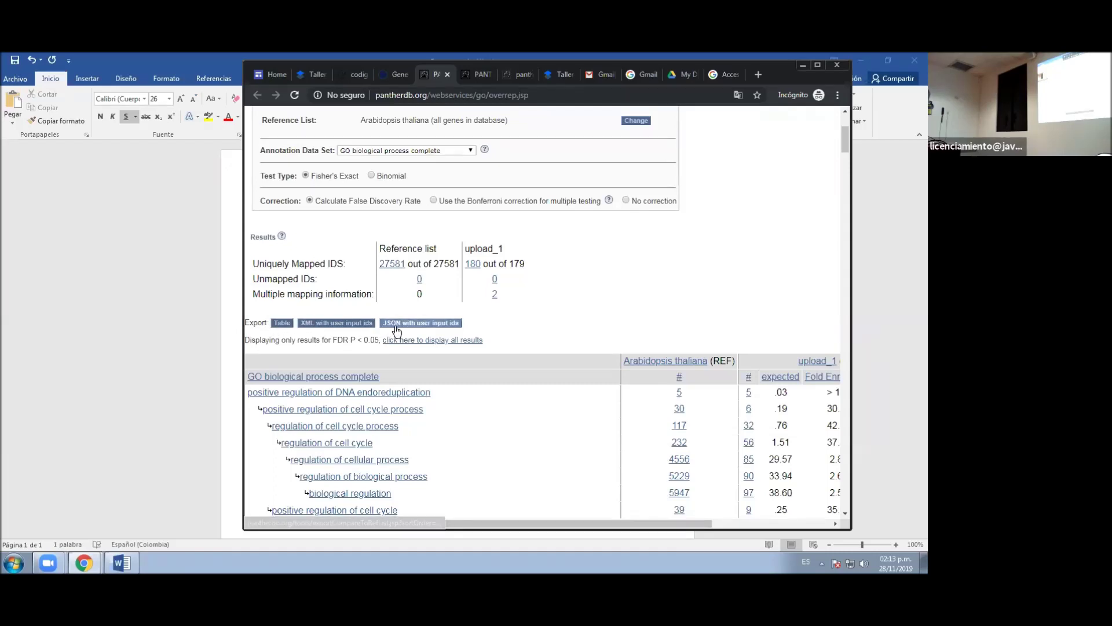
pyautogui.click(441, 328)
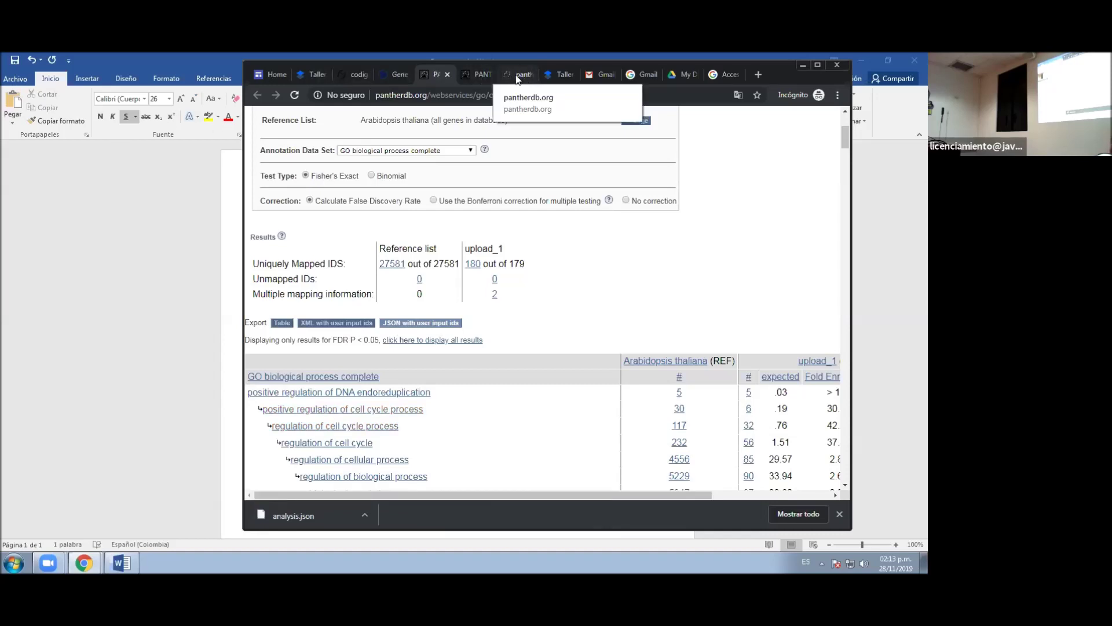
pyautogui.click(355, 78)
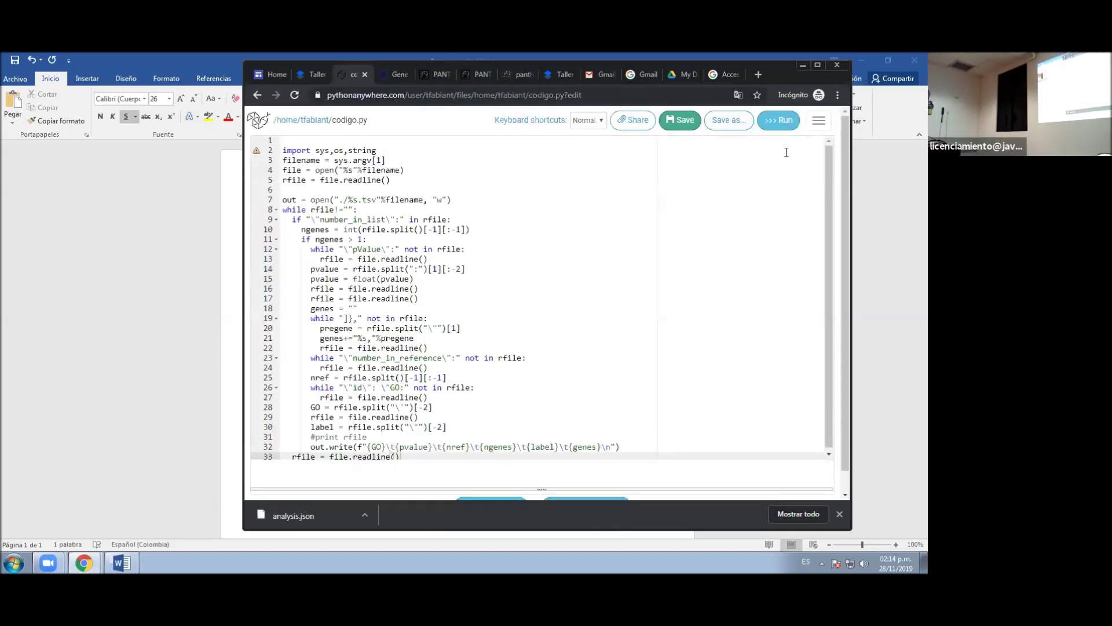
# - Leave the codigo.py editor for the home folder's Files listing via the navigation menu
pyautogui.click(819, 124)
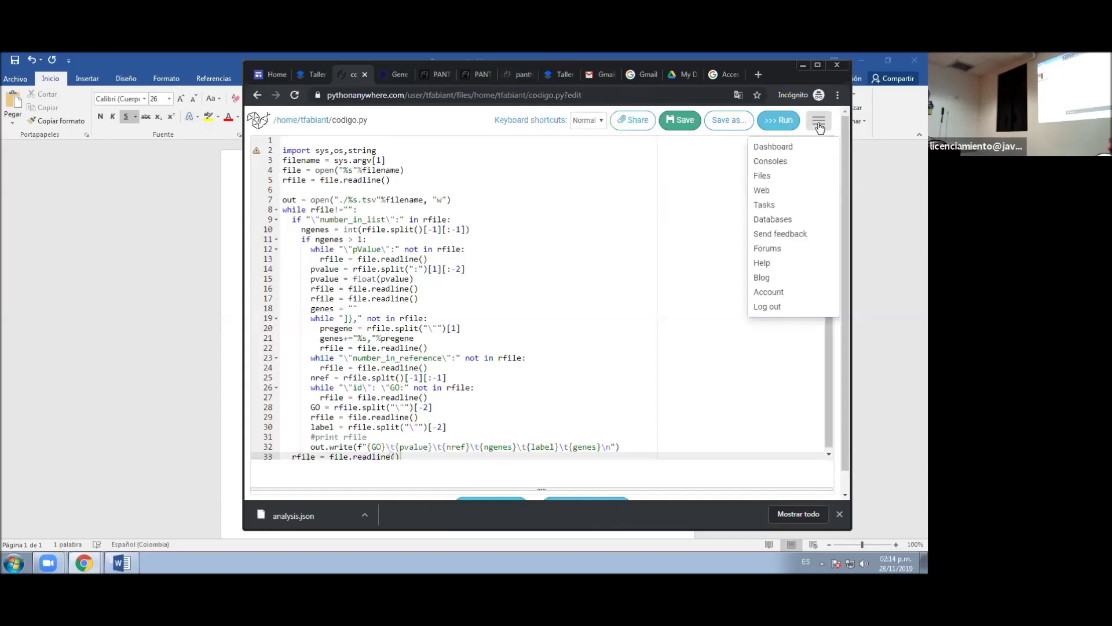
pyautogui.click(764, 177)
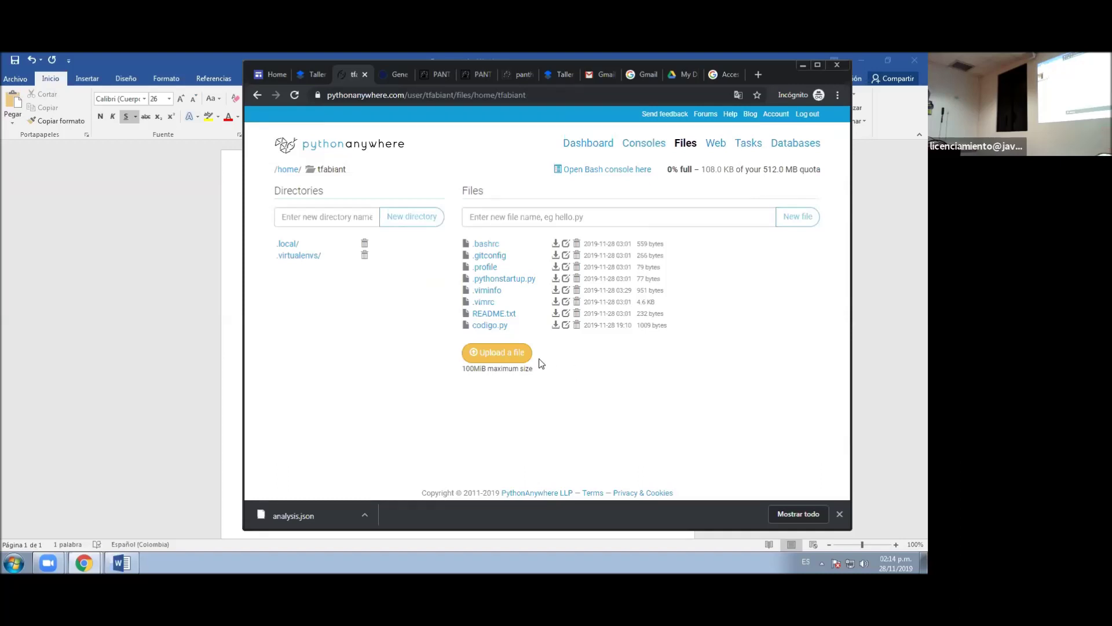
pyautogui.click(503, 354)
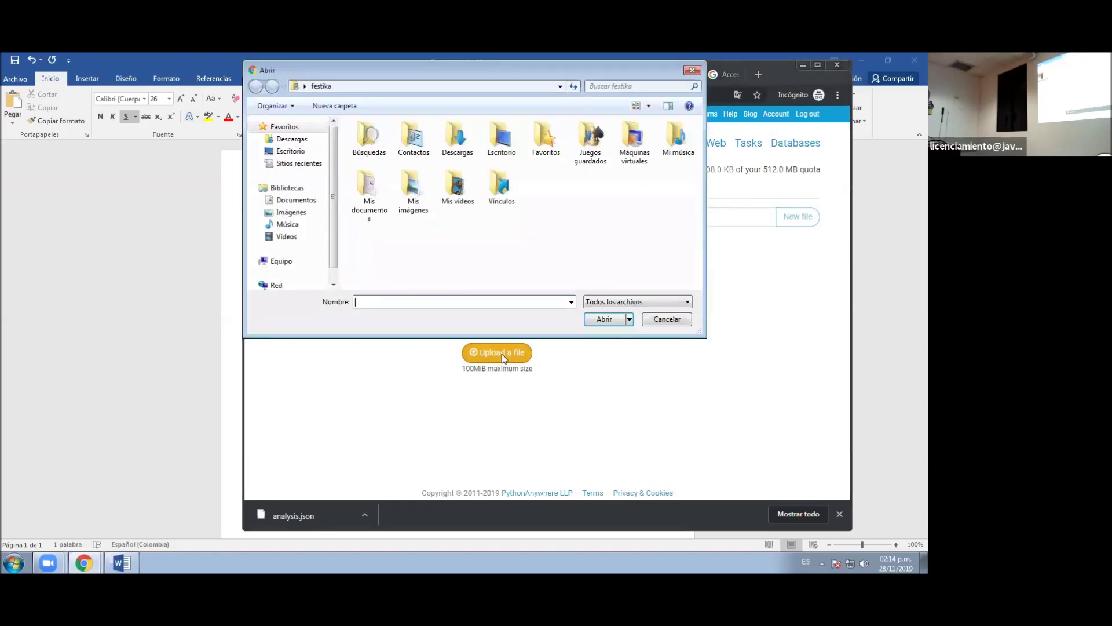
pyautogui.doubleClick(457, 138)
pyautogui.click(390, 140)
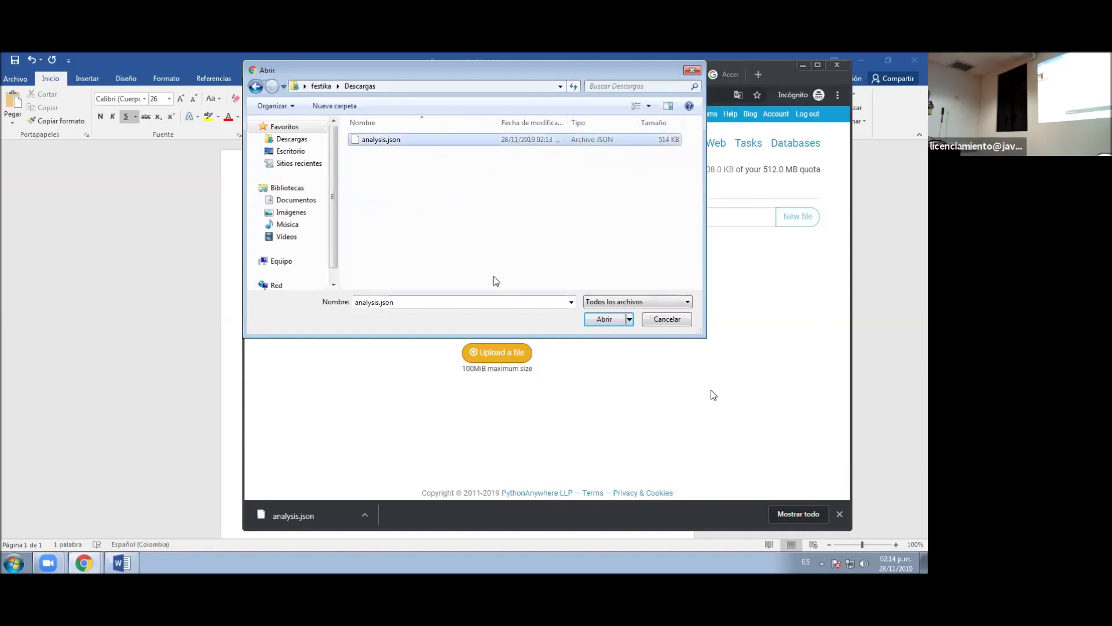
pyautogui.click(611, 321)
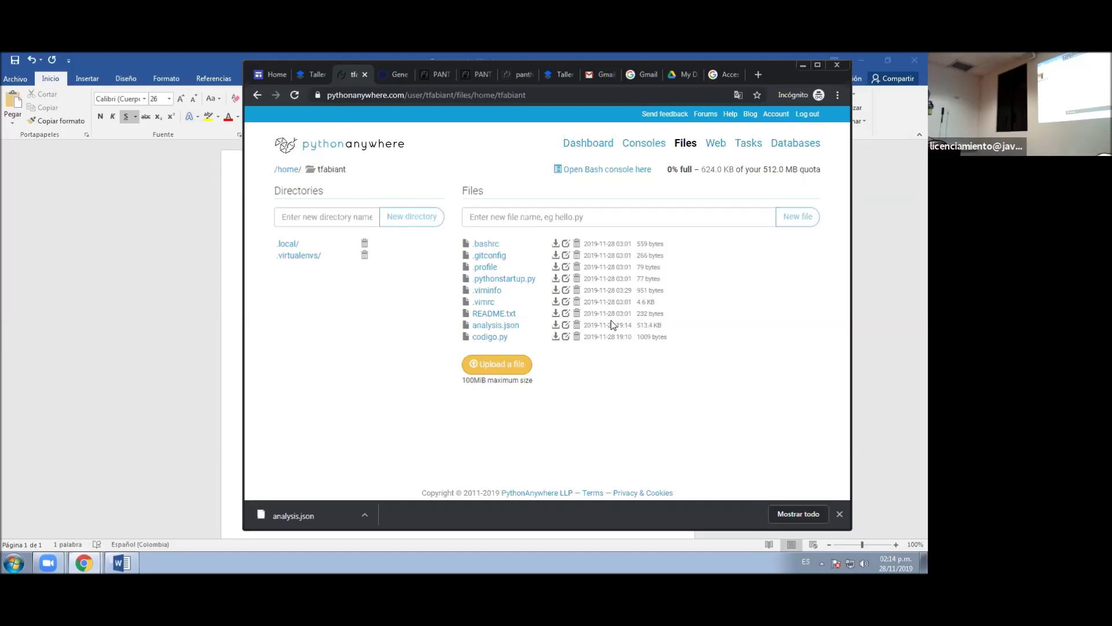
# - Open analysis.json in the editor and scroll through its Arabidopsis thaliana GO overrepresentation results
pyautogui.click(496, 326)
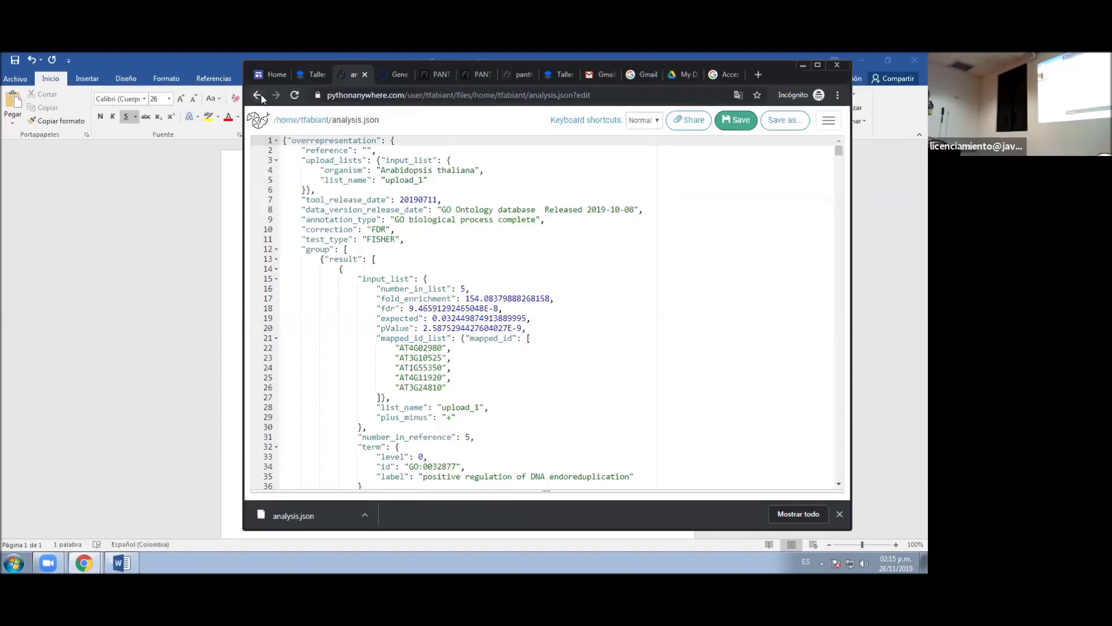
pyautogui.click(828, 121)
pyautogui.click(789, 176)
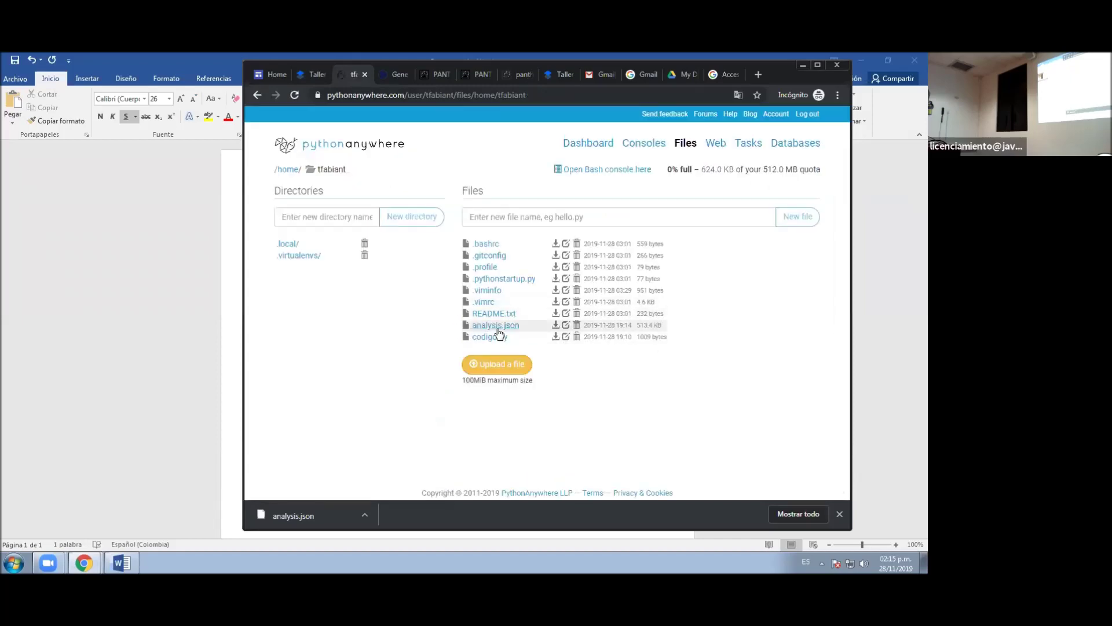
pyautogui.click(496, 326)
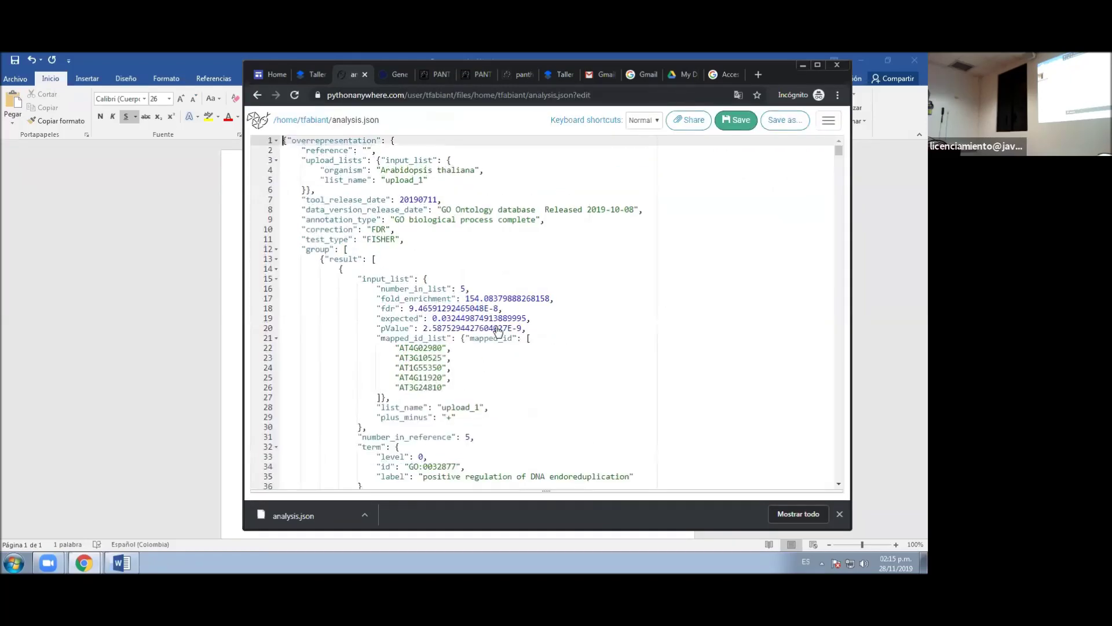
pyautogui.scroll(-5, 497, 331)
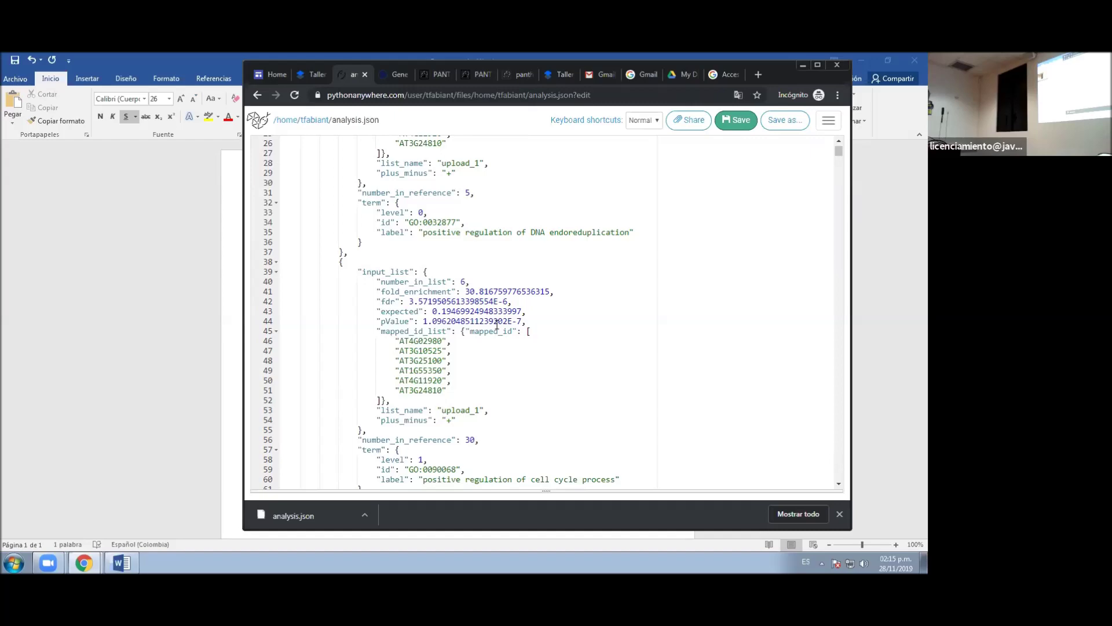
pyautogui.scroll(-20, 497, 326)
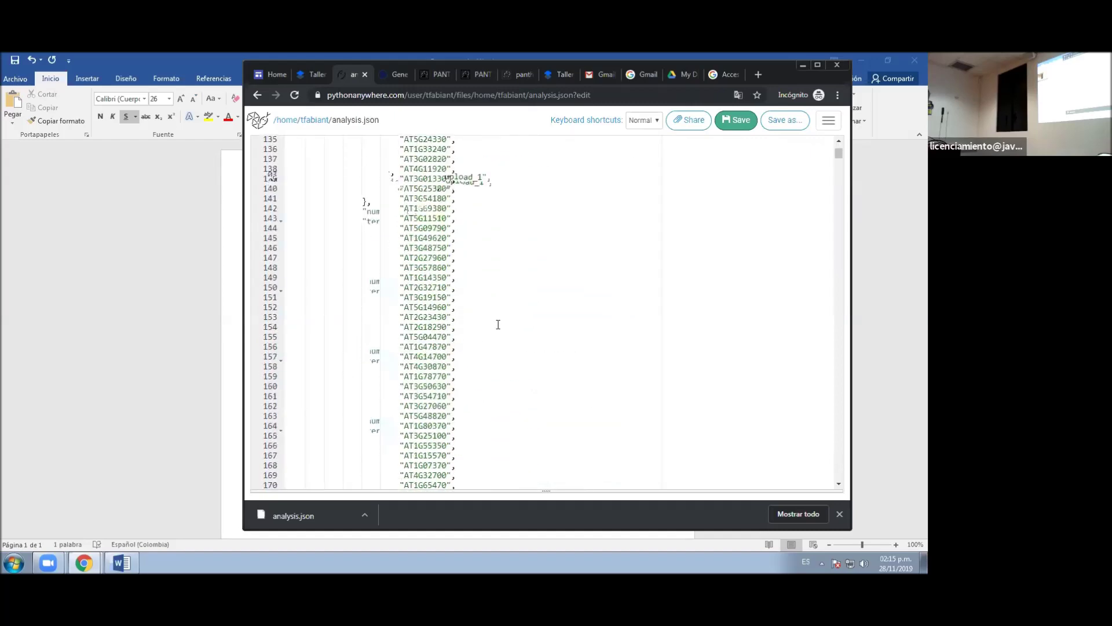
pyautogui.scroll(-20, 498, 325)
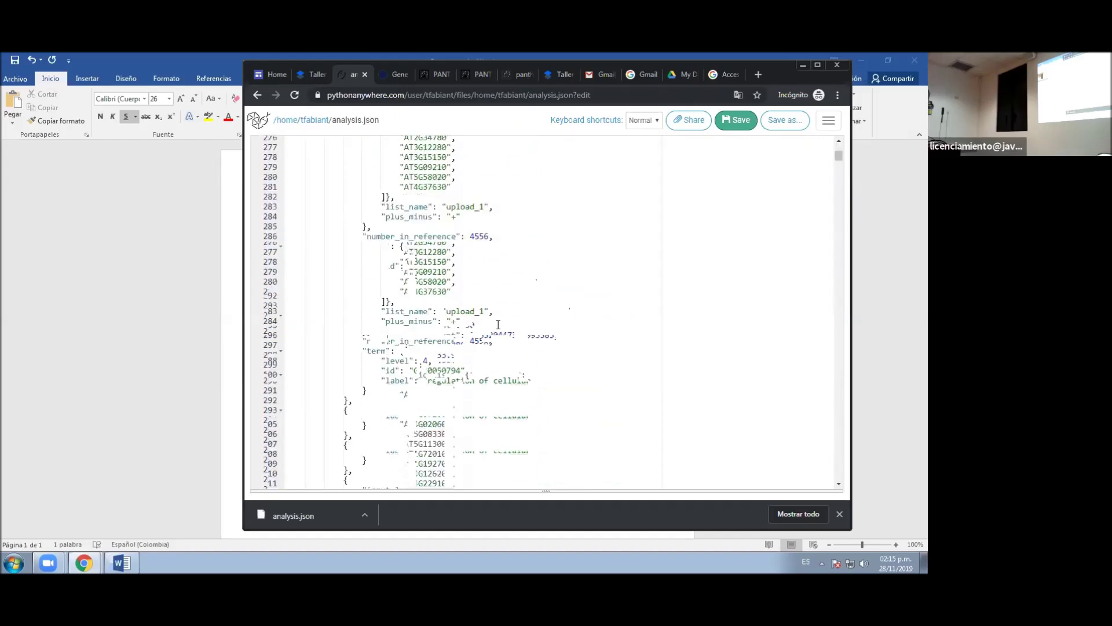
pyautogui.scroll(-20, 498, 324)
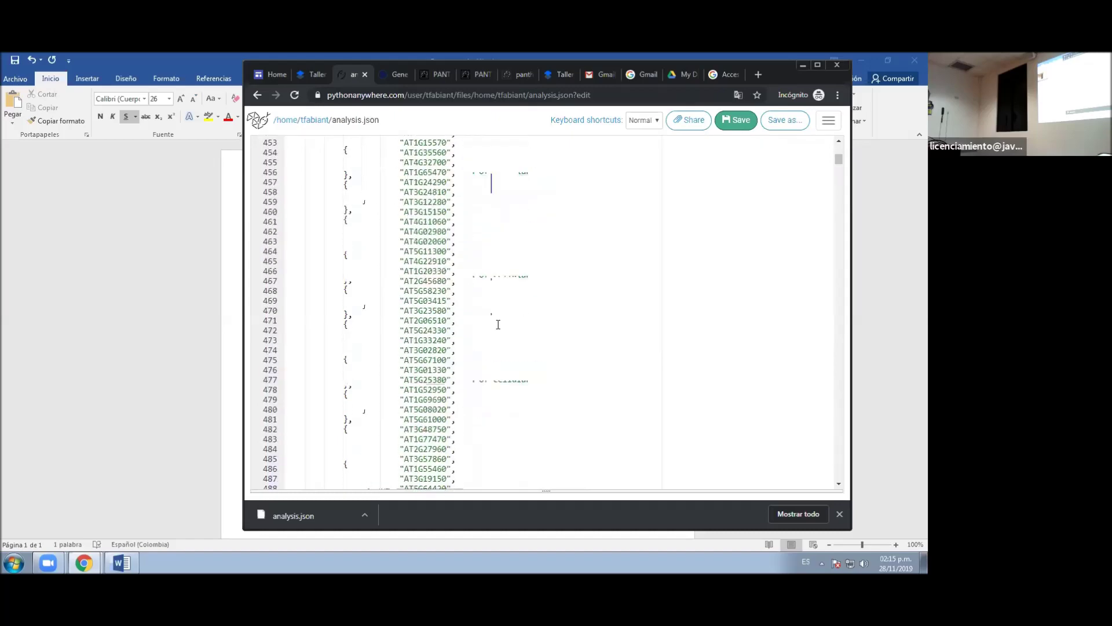
pyautogui.scroll(-5, 498, 324)
pyautogui.moveTo(842, 166); pyautogui.dragTo(847, 145)
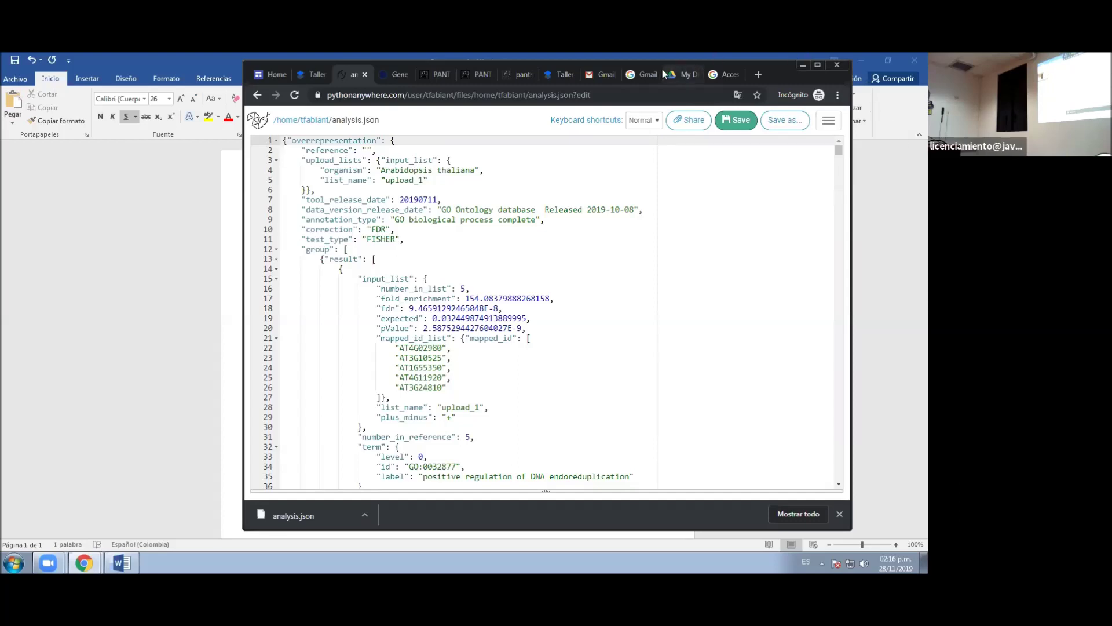
# - Shorten the browser window and go back to the Files listing with analysis.json and codigo.py
pyautogui.press('Down')
pyautogui.press('Down')
pyautogui.press('Down')
pyautogui.press('Down')
pyautogui.press('Down')
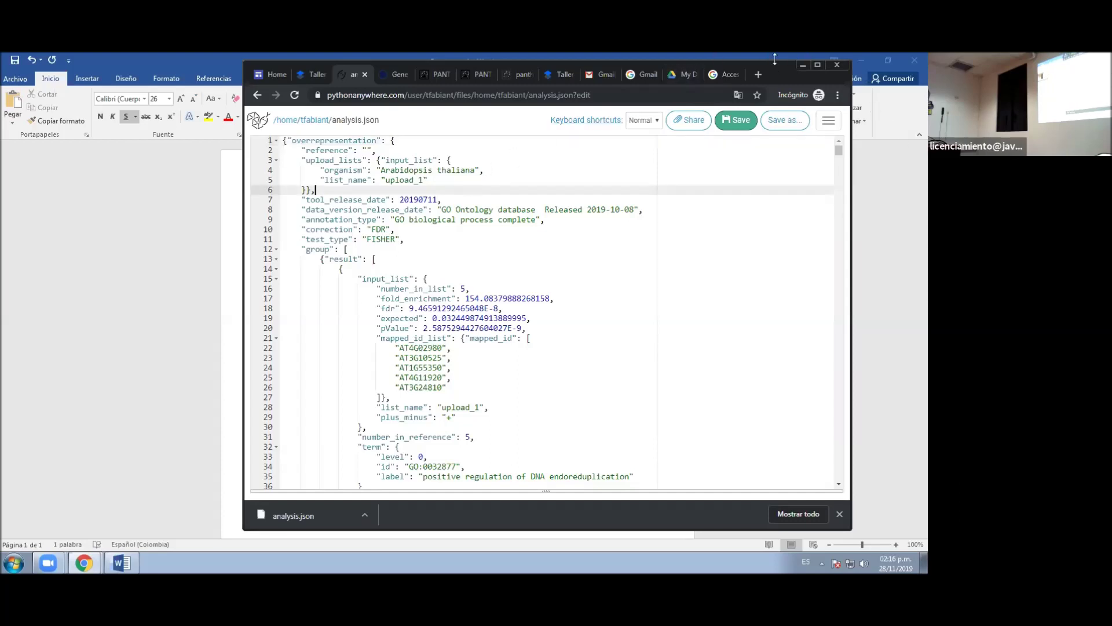
pyautogui.moveTo(775, 58); pyautogui.dragTo(775, 82)
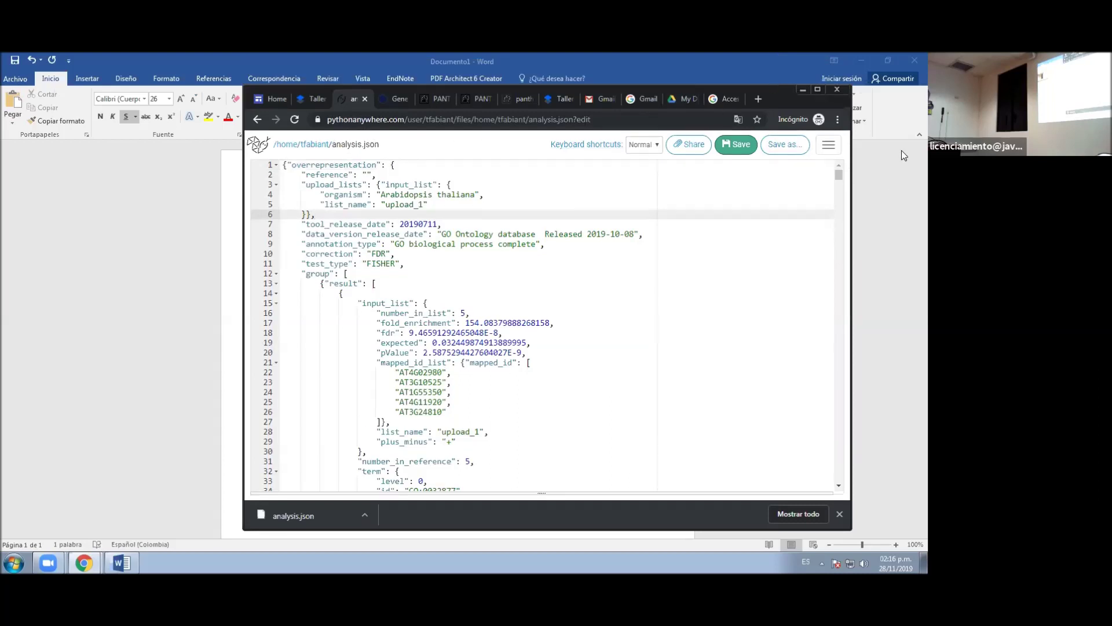
pyautogui.click(838, 149)
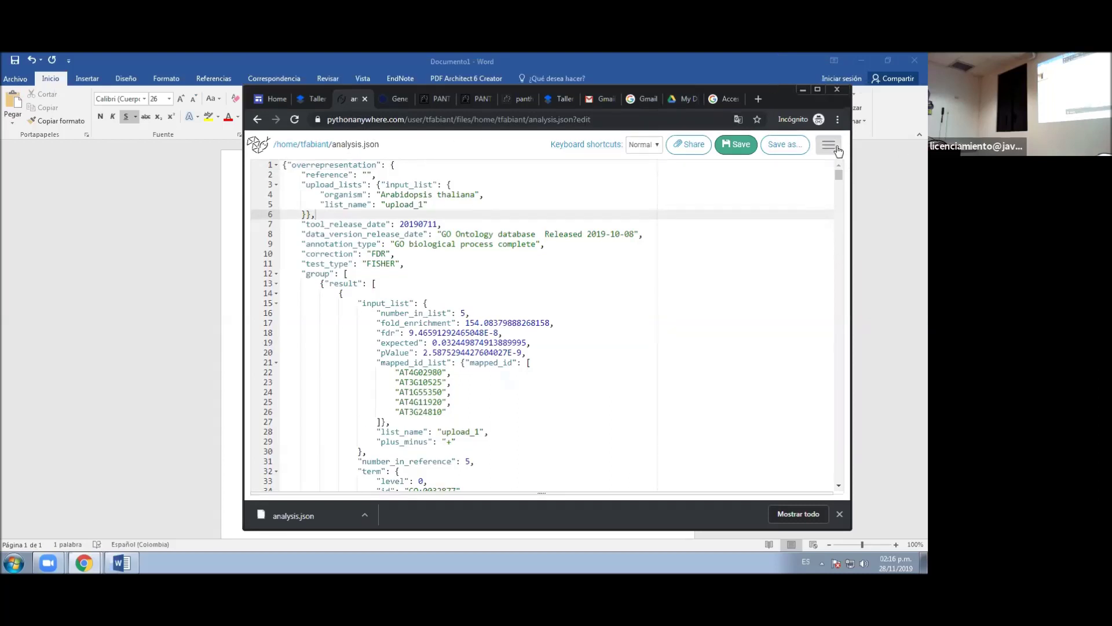
pyautogui.click(784, 207)
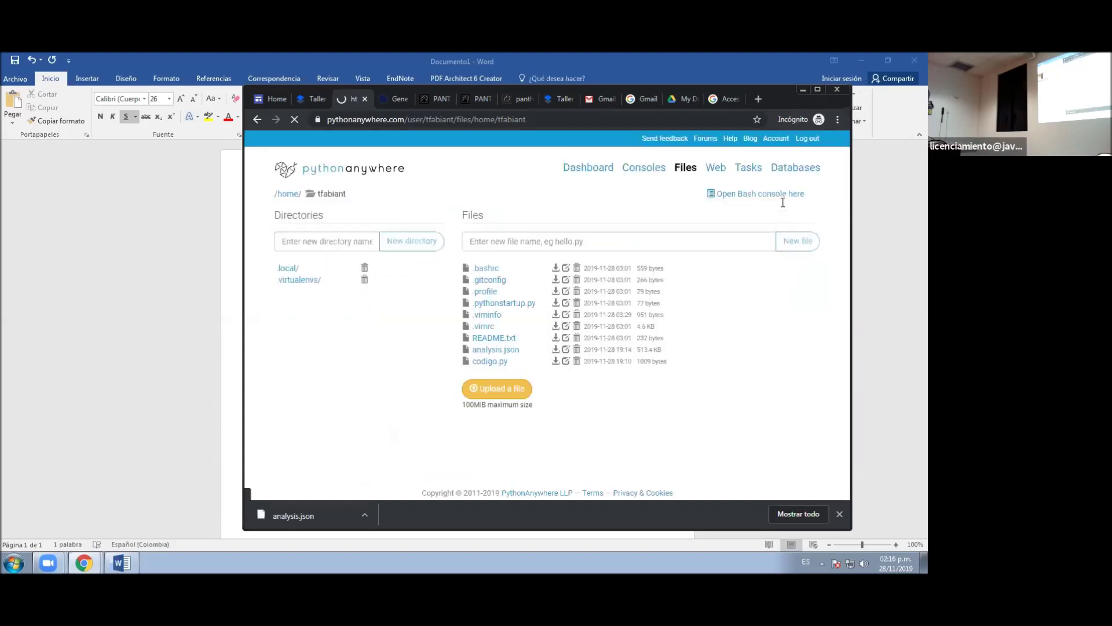
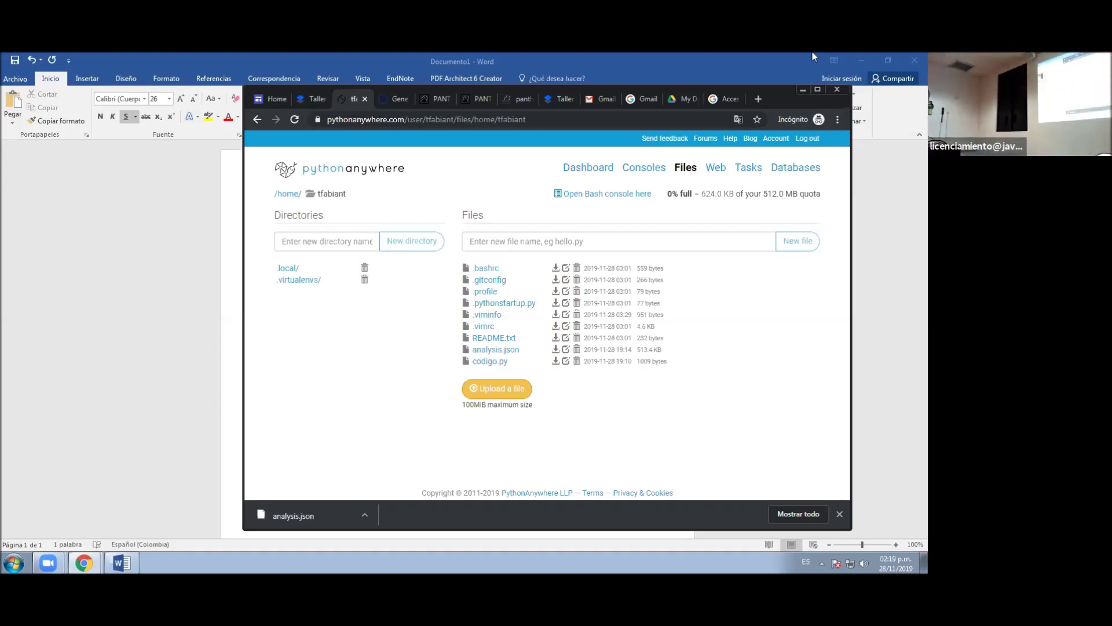
# - Check the workshop instructions in Dropbox Paper, then start a new PythonAnywhere Bash console
pyautogui.click(314, 100)
pyautogui.scroll(-4, 504, 306)
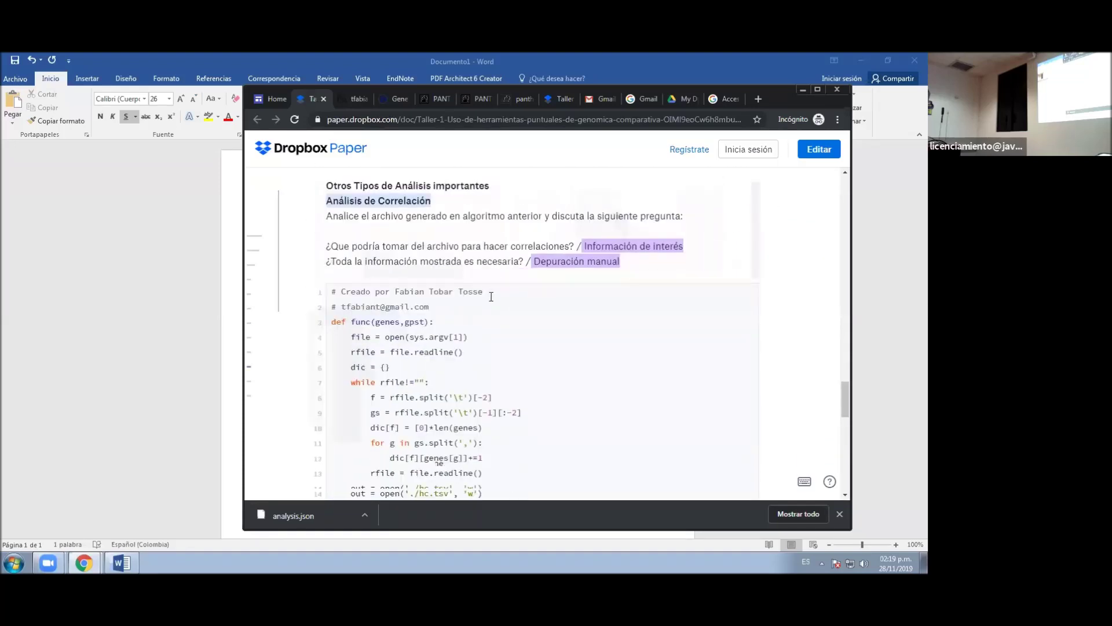
pyautogui.scroll(12, 491, 297)
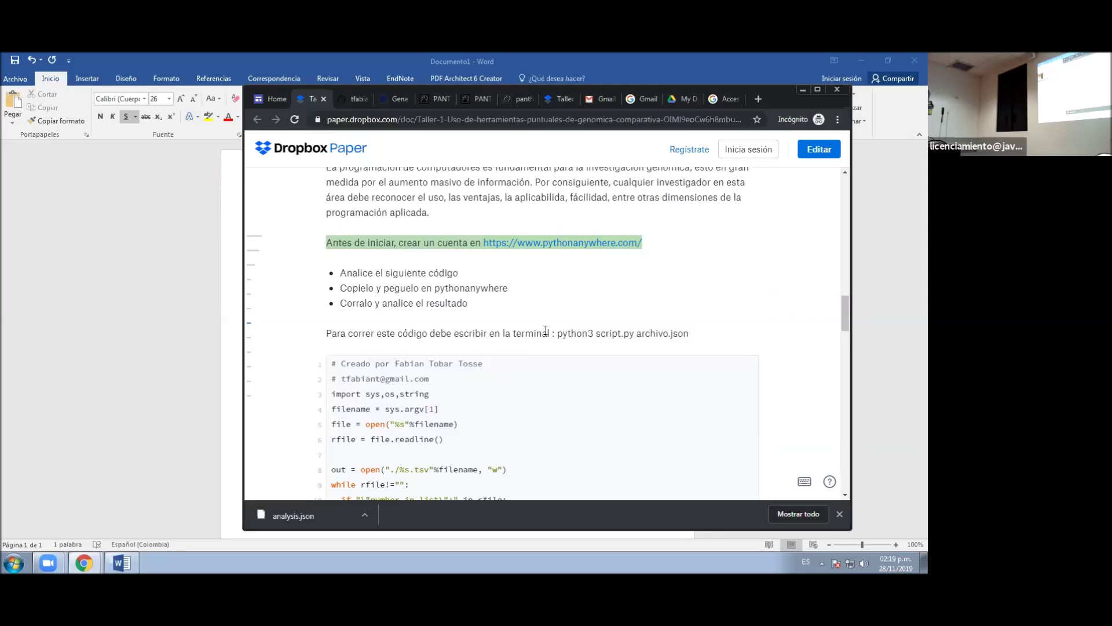
pyautogui.click(352, 99)
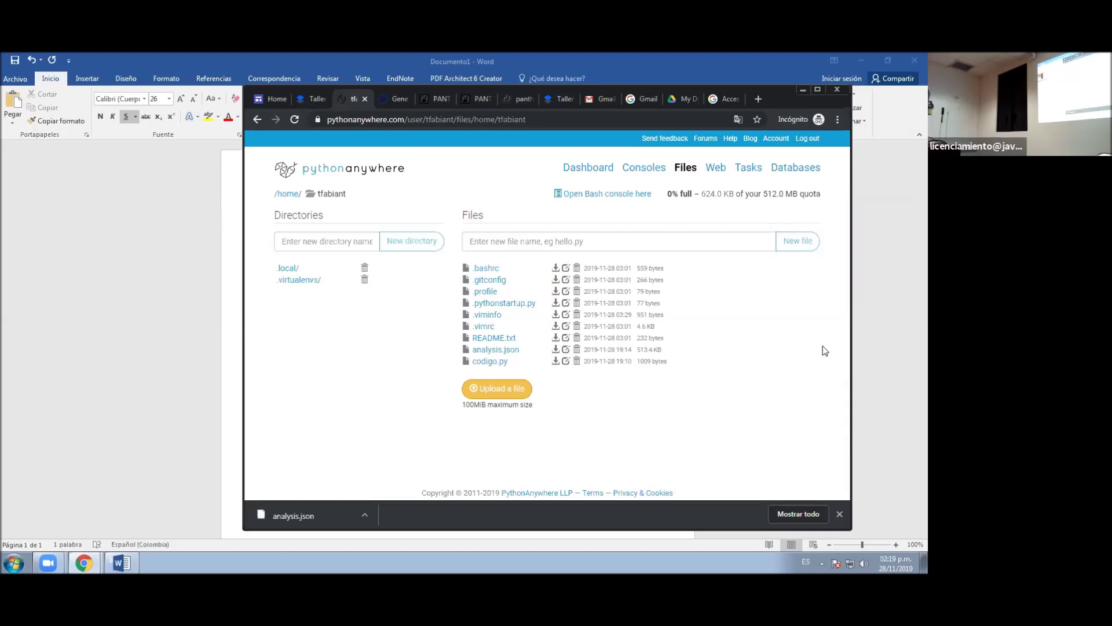
pyautogui.click(657, 172)
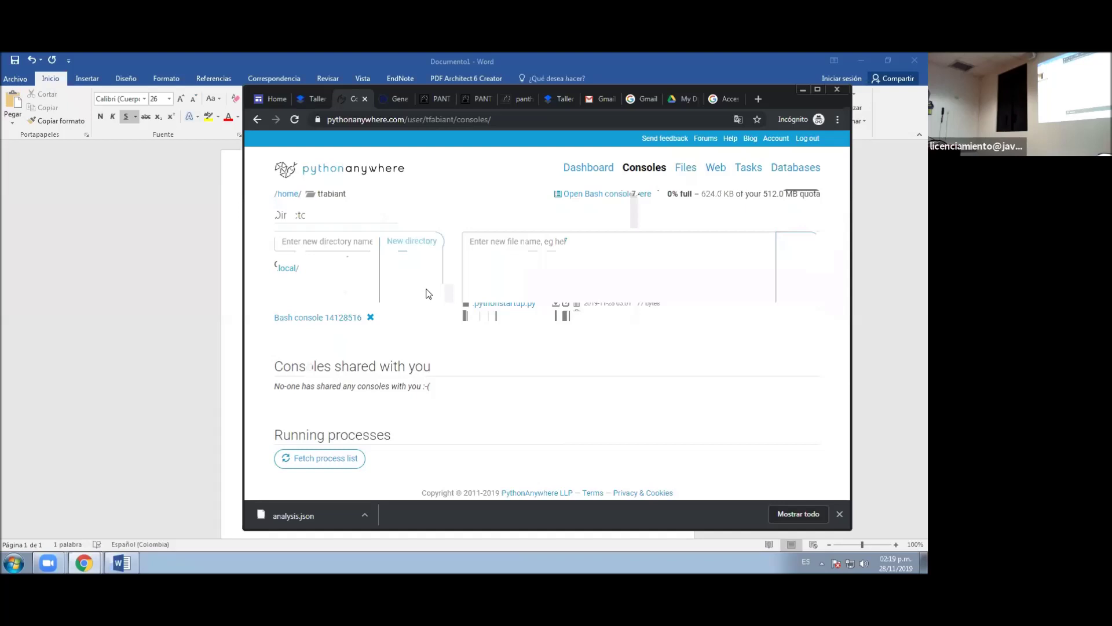
pyautogui.click(323, 257)
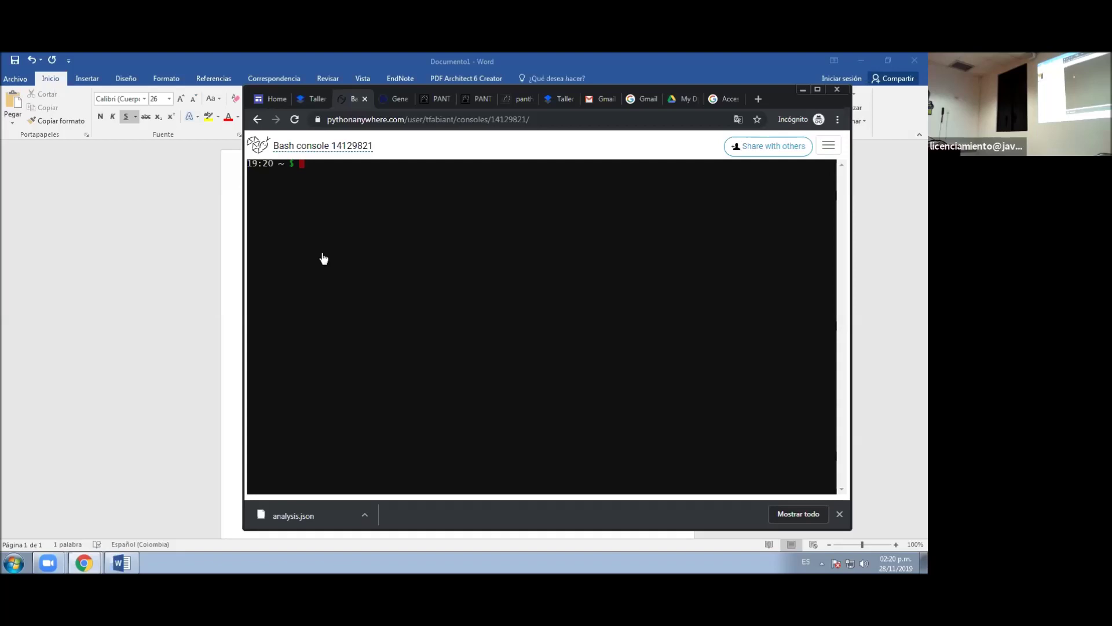
# - Run ls to list README.txt, analysis.json and codigo.py in the home directory
pyautogui.write('ls')
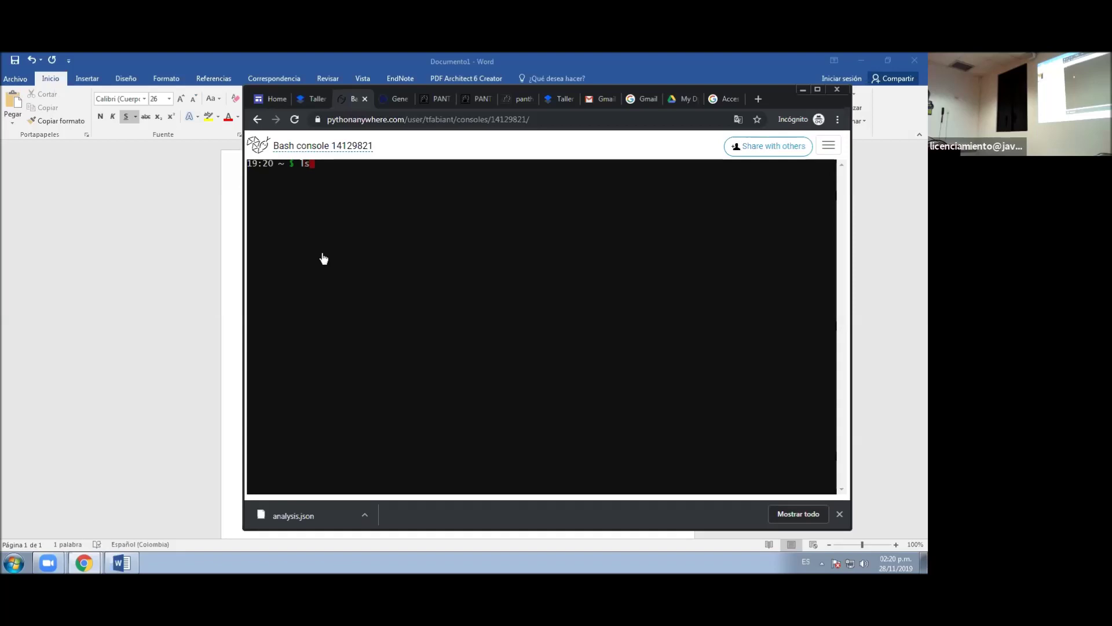
pyautogui.press('Return')
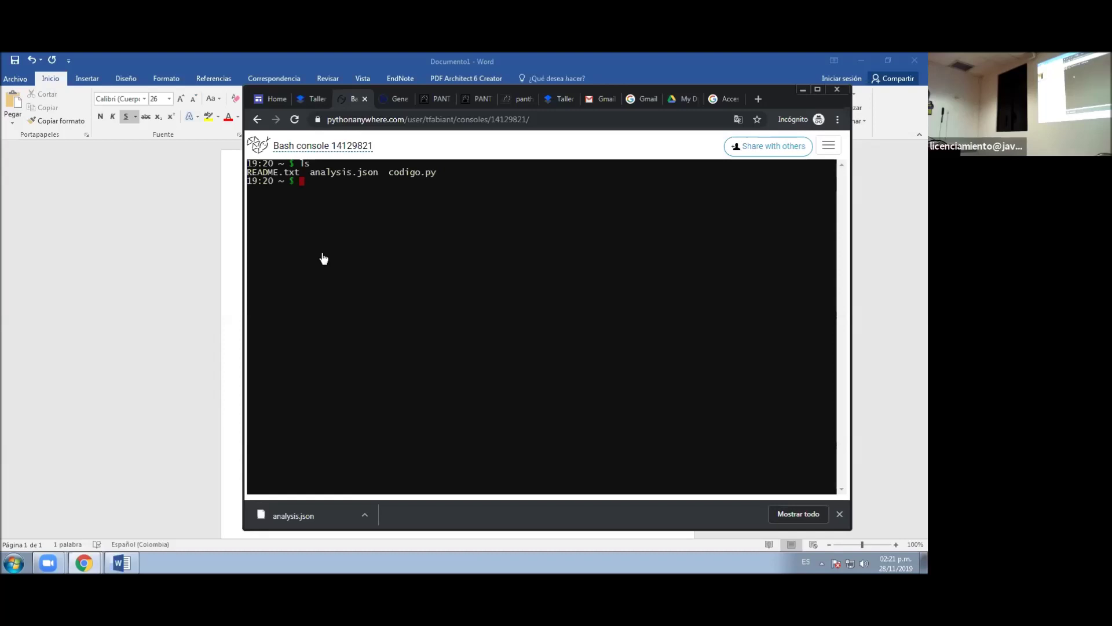
# - Run python3 codigo.py analysis.json in the Bash console
pyautogui.write('python3 codigo.py')
pyautogui.write('analysis.json')
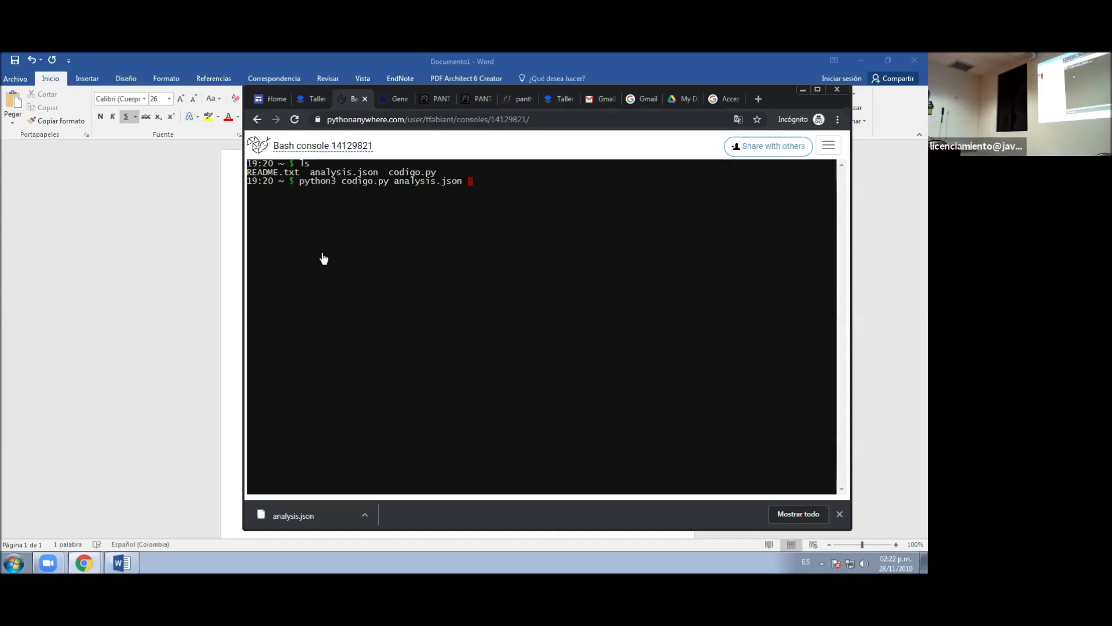
pyautogui.press('Return')
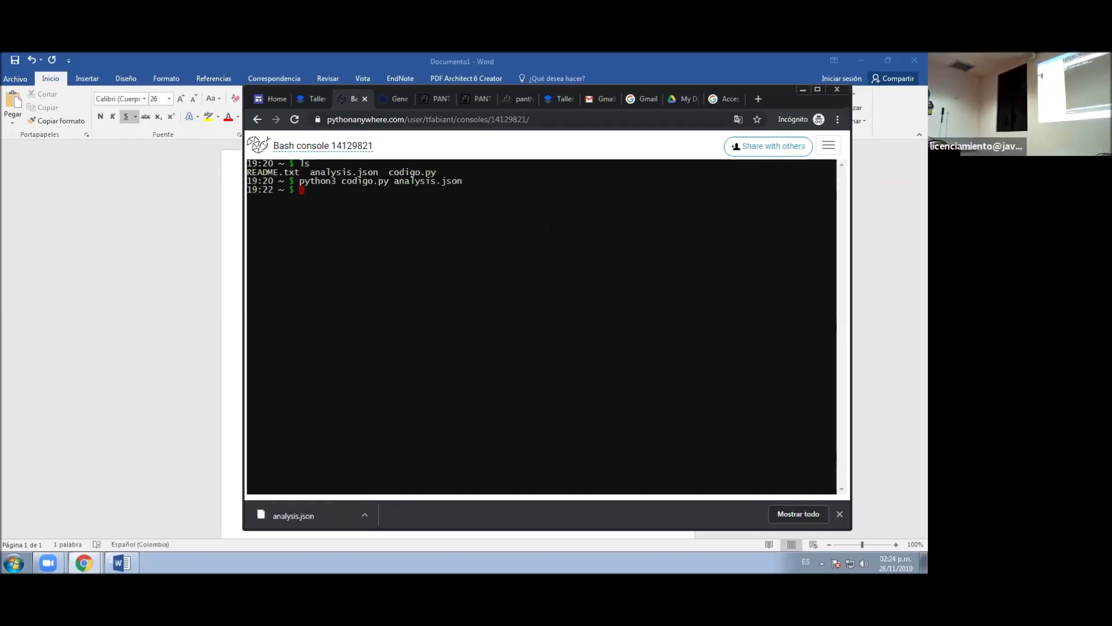
# - Go to the Files page to see the new analysis.json.tsv (98.7 KB)
pyautogui.click(830, 149)
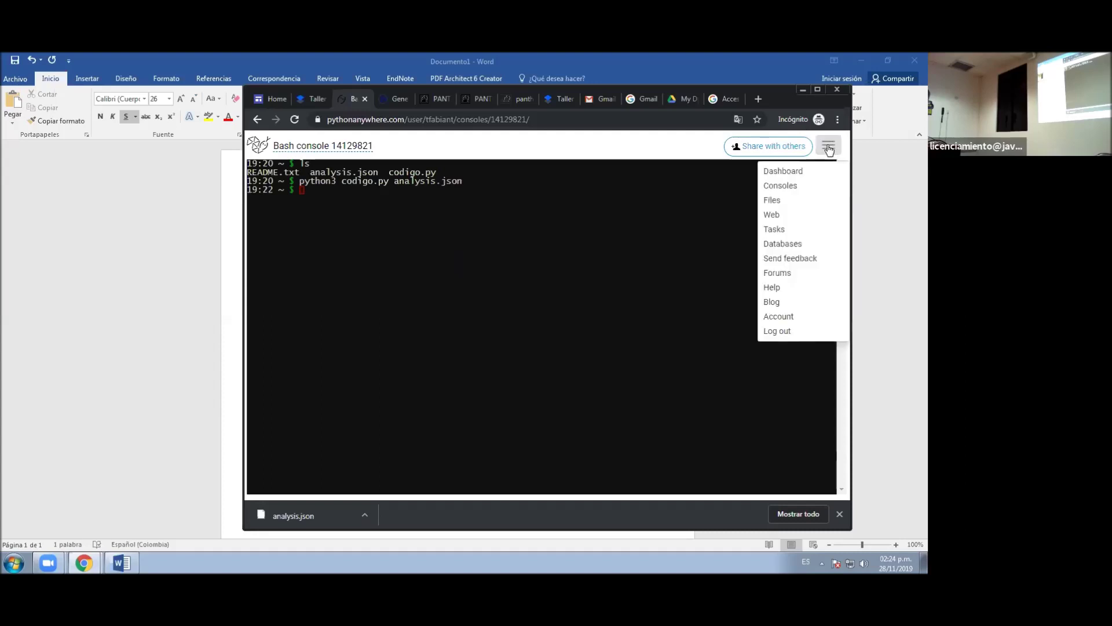
pyautogui.click(773, 201)
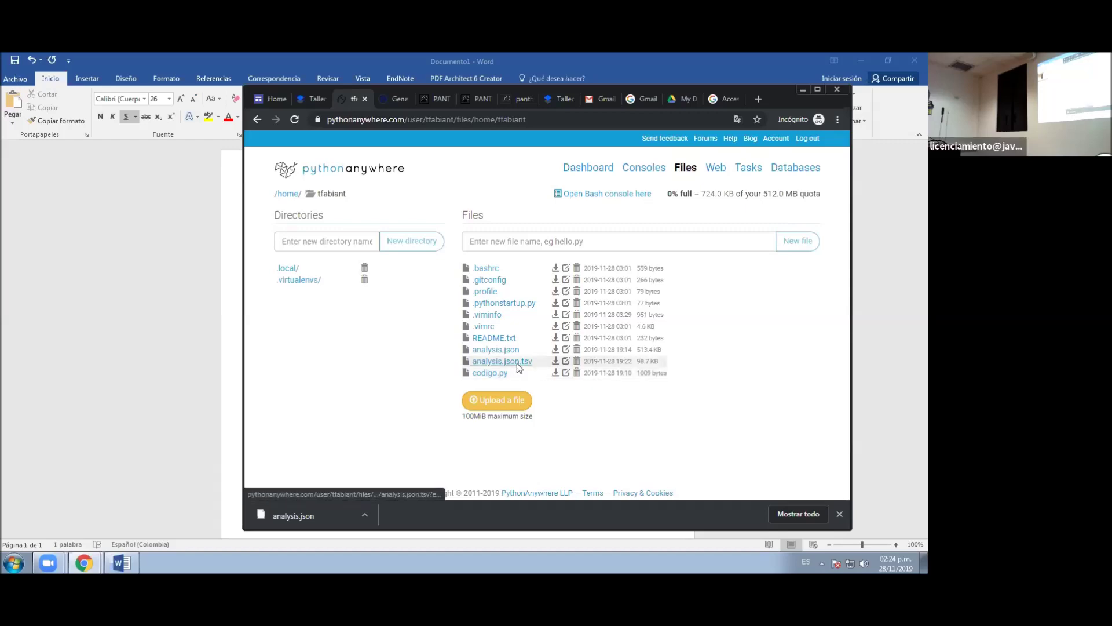
# - Open analysis.json.tsv in a maximised editor and read through to its last line, 344
pyautogui.click(517, 363)
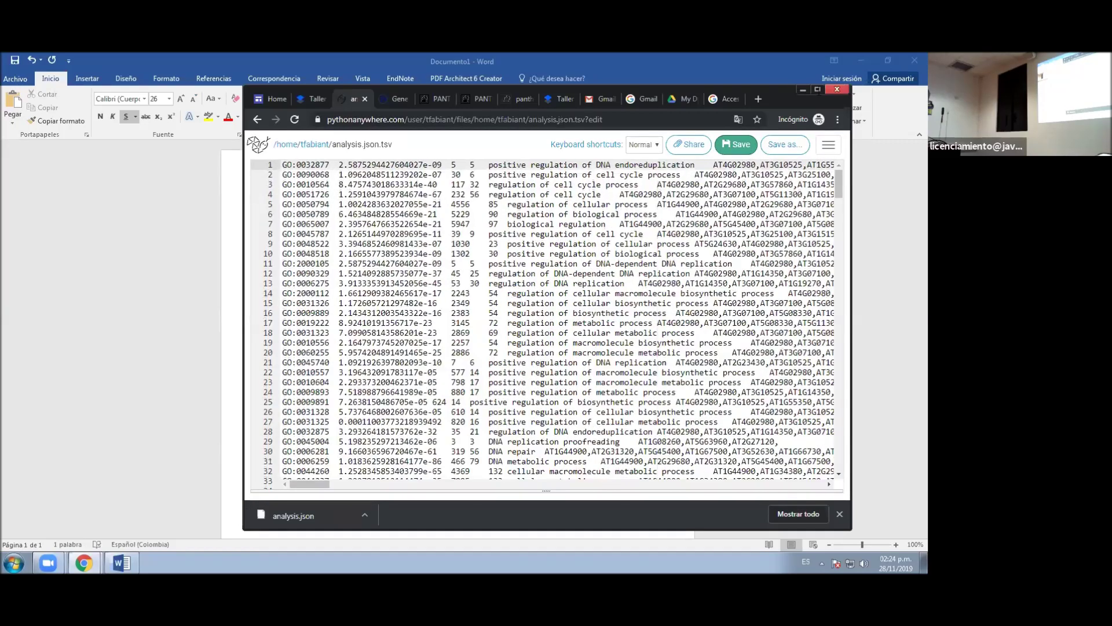
pyautogui.doubleClick(819, 91)
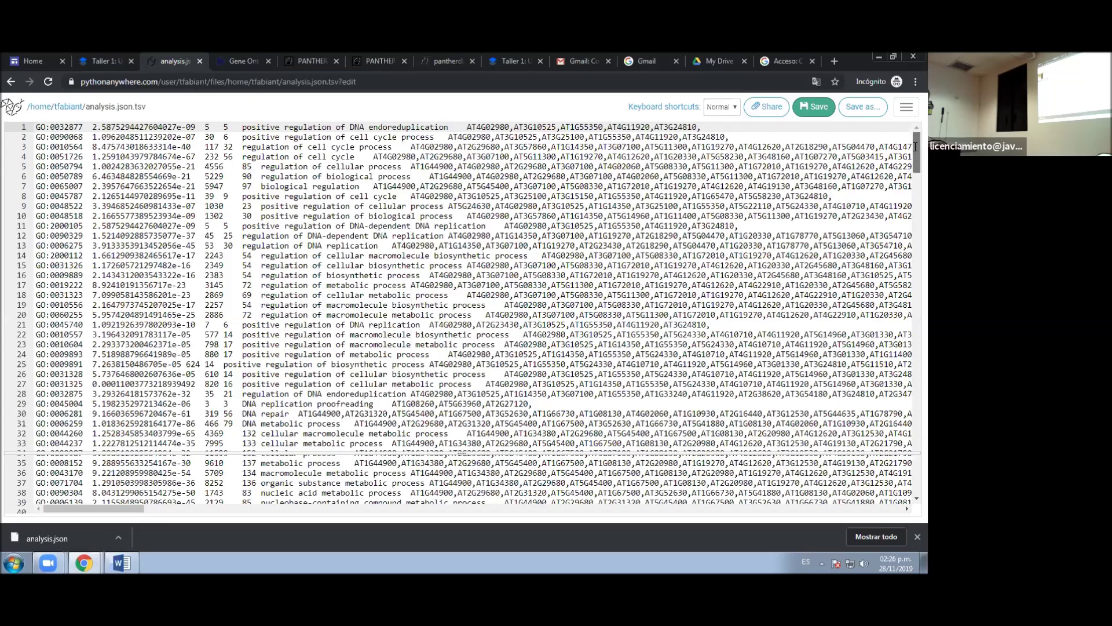
pyautogui.scroll(-3, 915, 188)
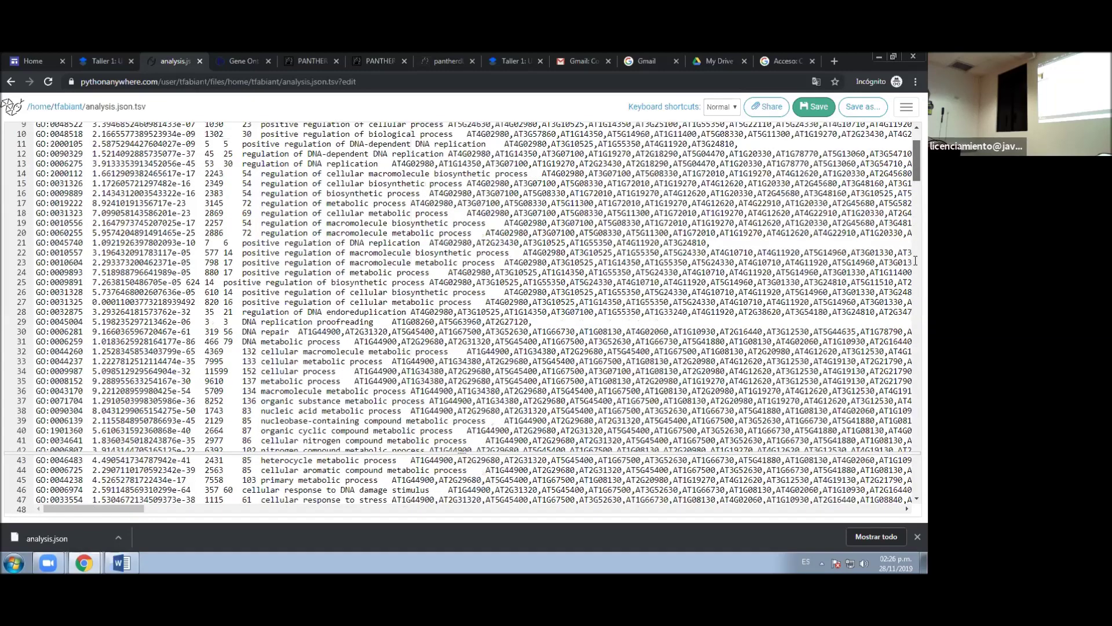
pyautogui.scroll(-5, 915, 359)
pyautogui.scroll(-5, 915, 416)
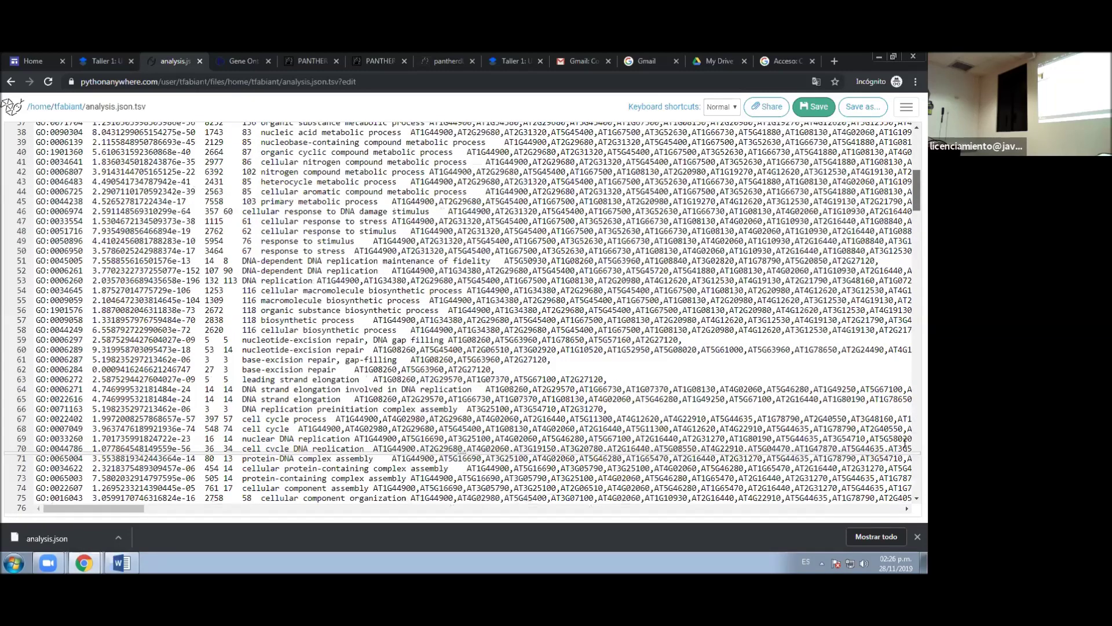
pyautogui.scroll(-20, 905, 443)
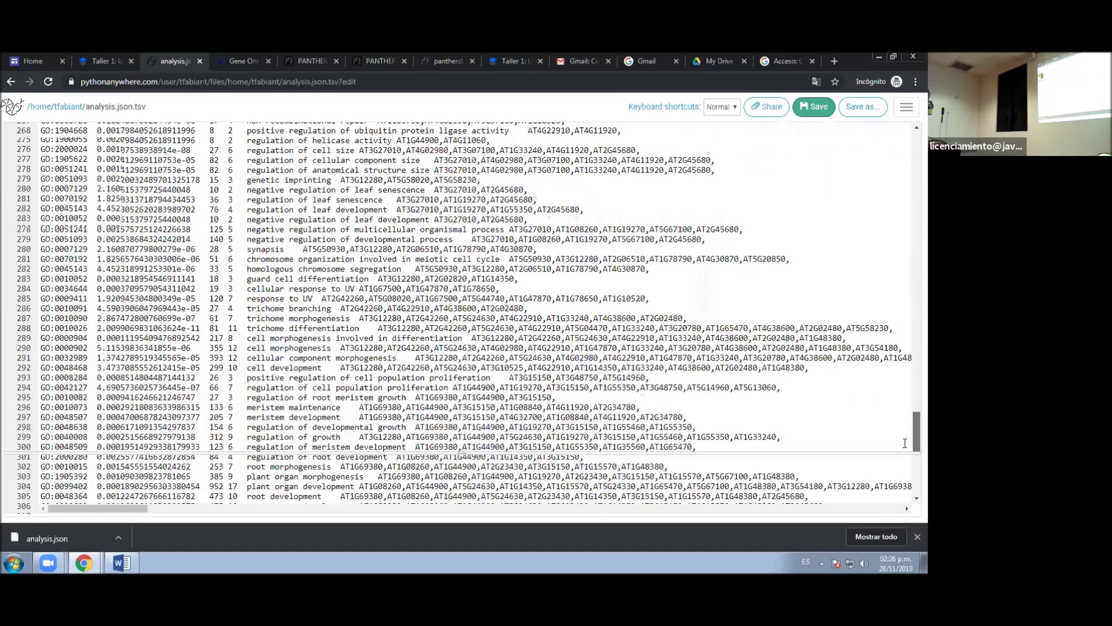
pyautogui.scroll(-13, 905, 443)
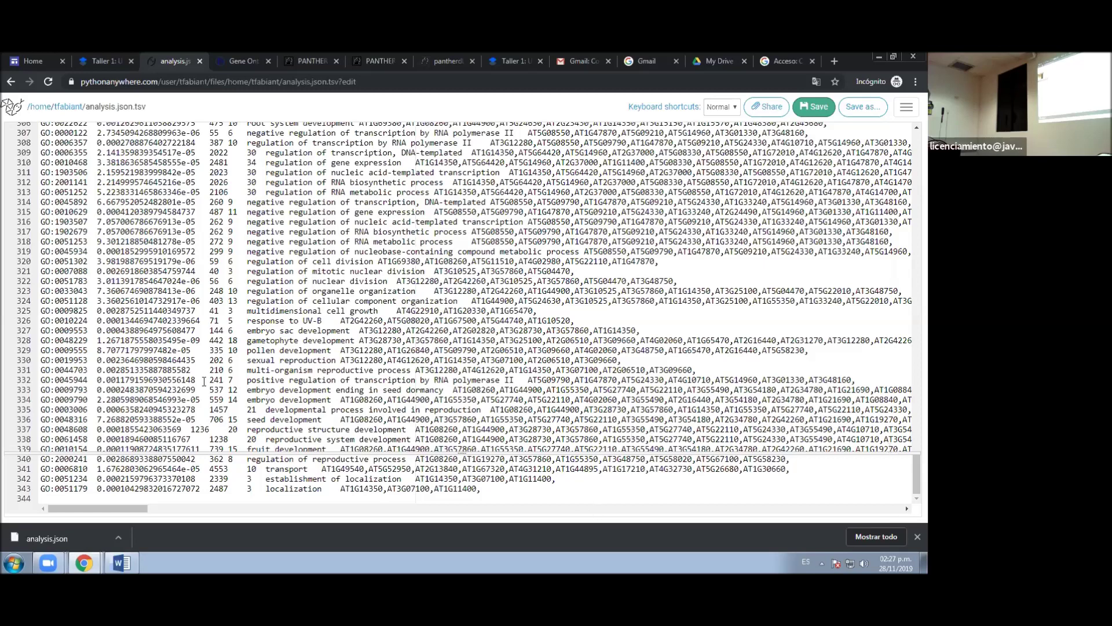
pyautogui.hotkey('ctrl', 'shift', 'Tab')
pyautogui.scroll(-7, 355, 361)
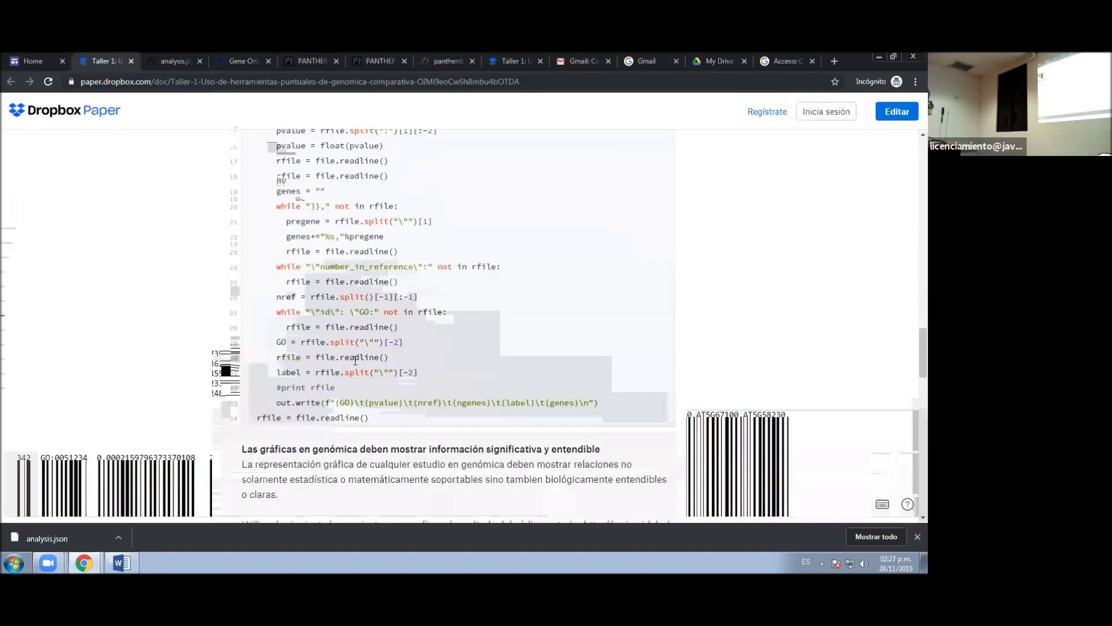
pyautogui.scroll(-2, 355, 361)
pyautogui.scroll(-2, 355, 361)
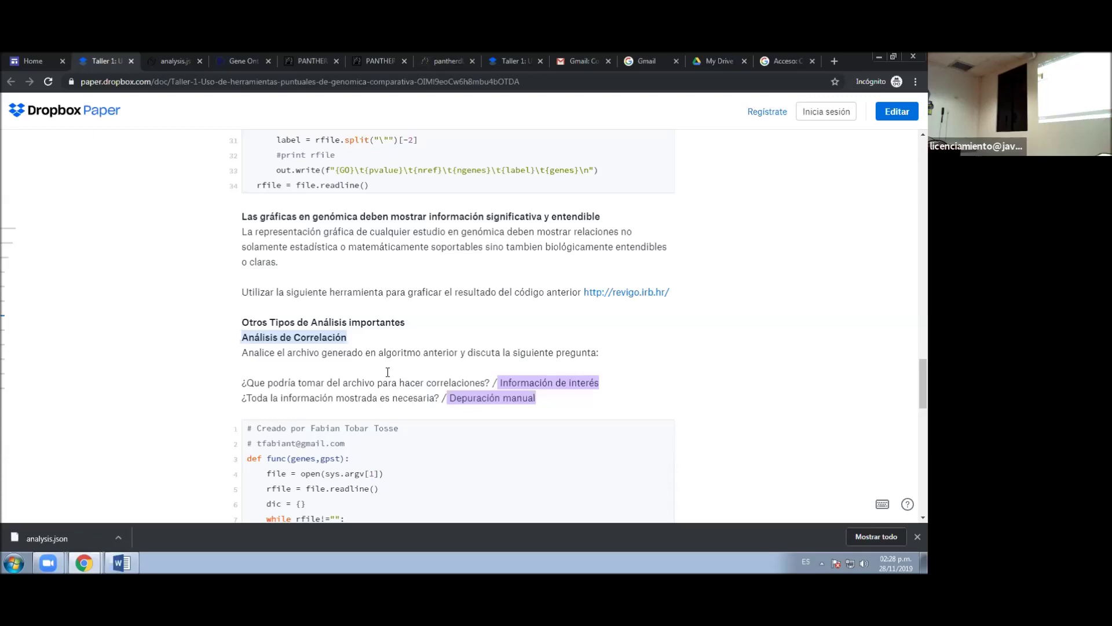
pyautogui.click(622, 293)
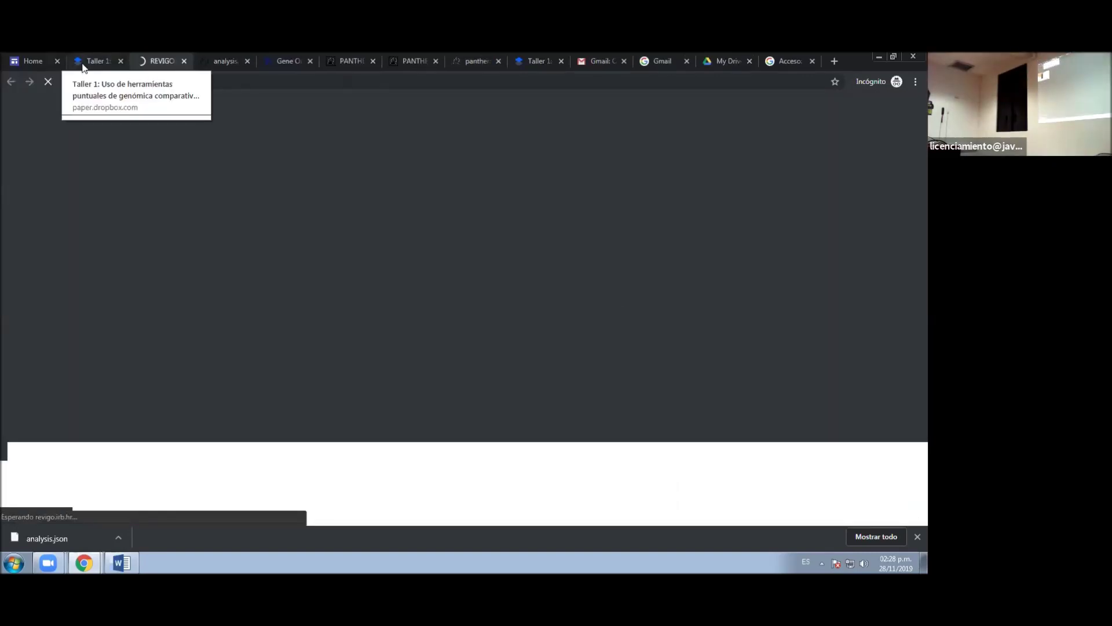
# - Glance at the Dropbox Paper and REVIGO tabs, then return to PythonAnywhere's Files page
pyautogui.click(83, 68)
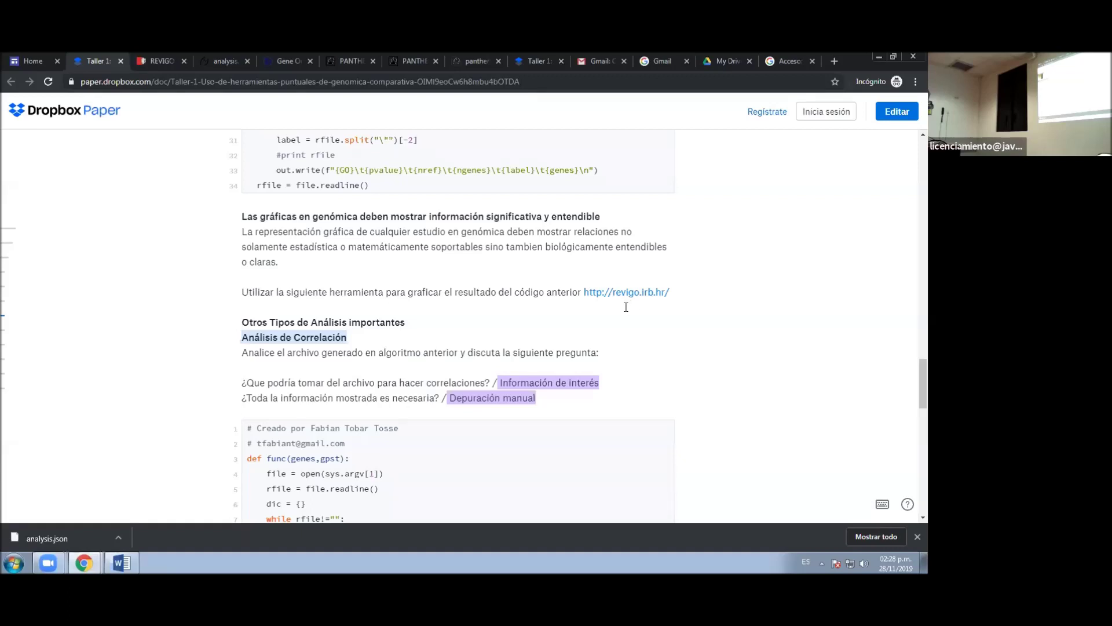
pyautogui.click(163, 60)
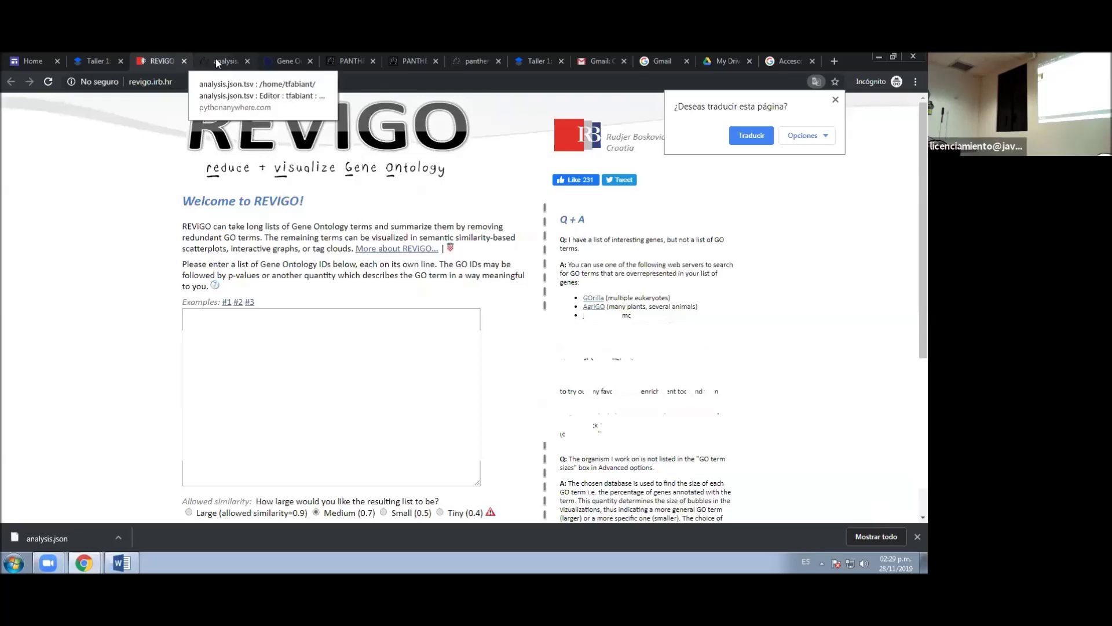
pyautogui.hotkey('ctrl', 'Tab')
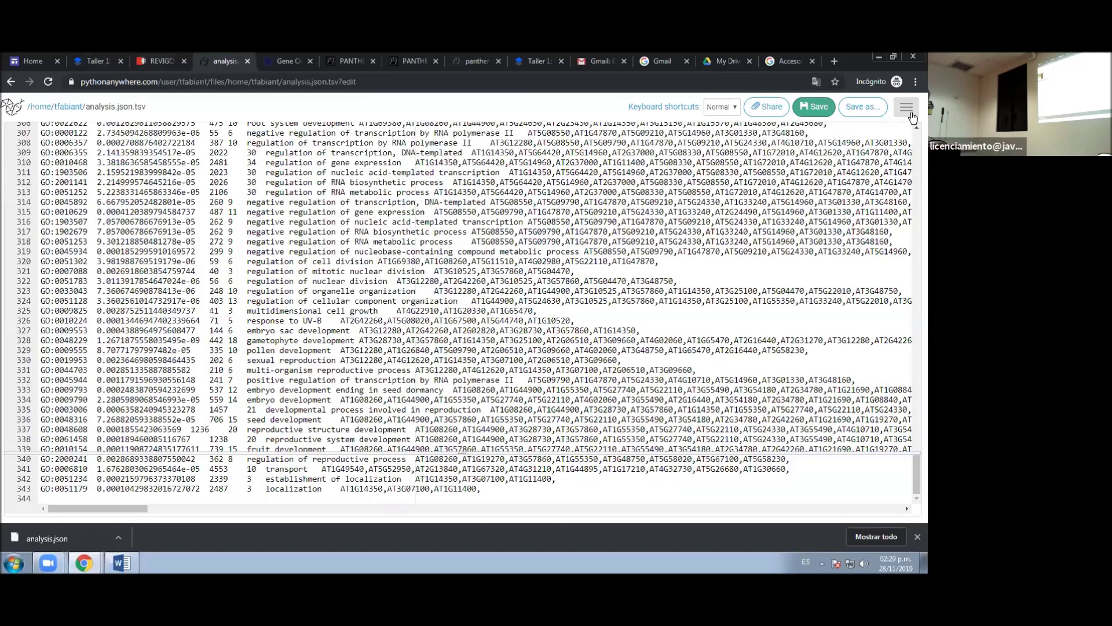
pyautogui.click(911, 115)
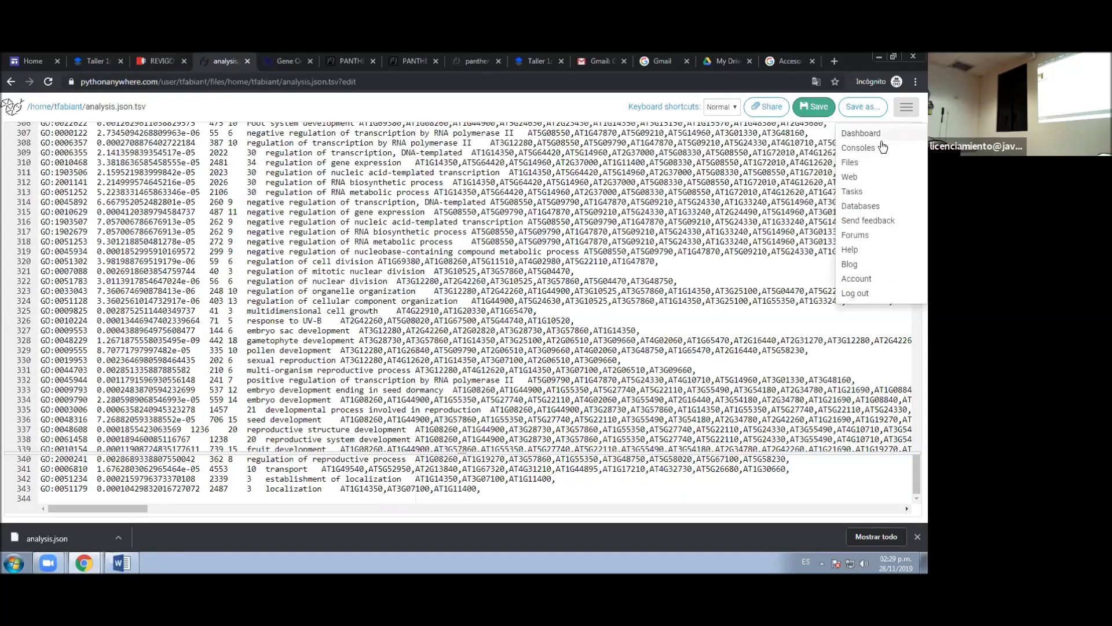
pyautogui.click(855, 166)
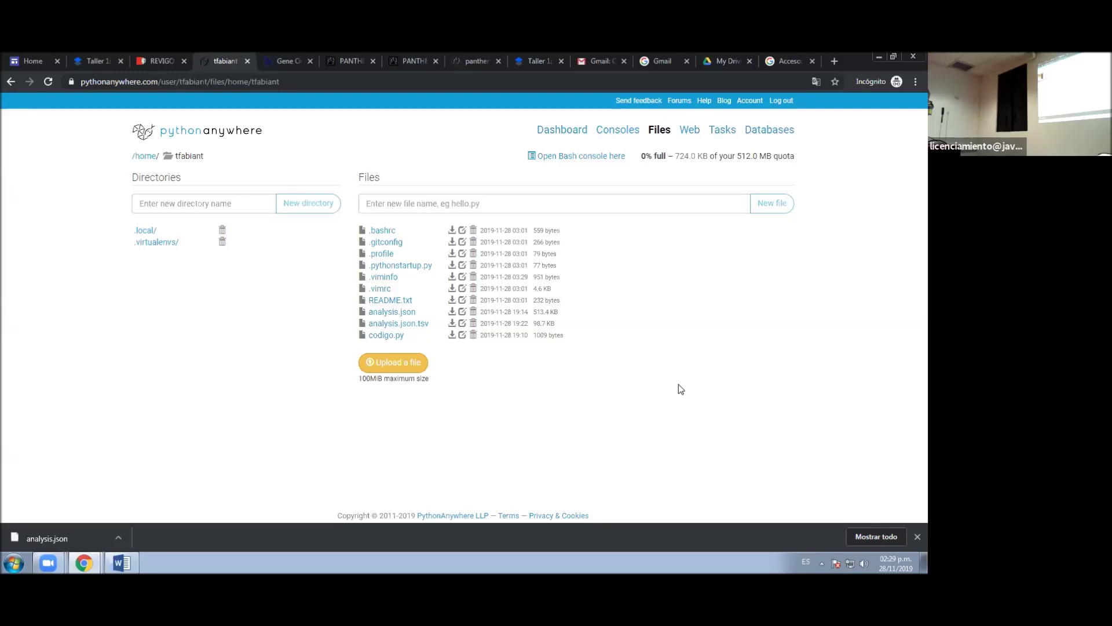
# - Download analysis.json.tsv and restore the browser to a smaller window
pyautogui.click(452, 325)
pyautogui.click(895, 57)
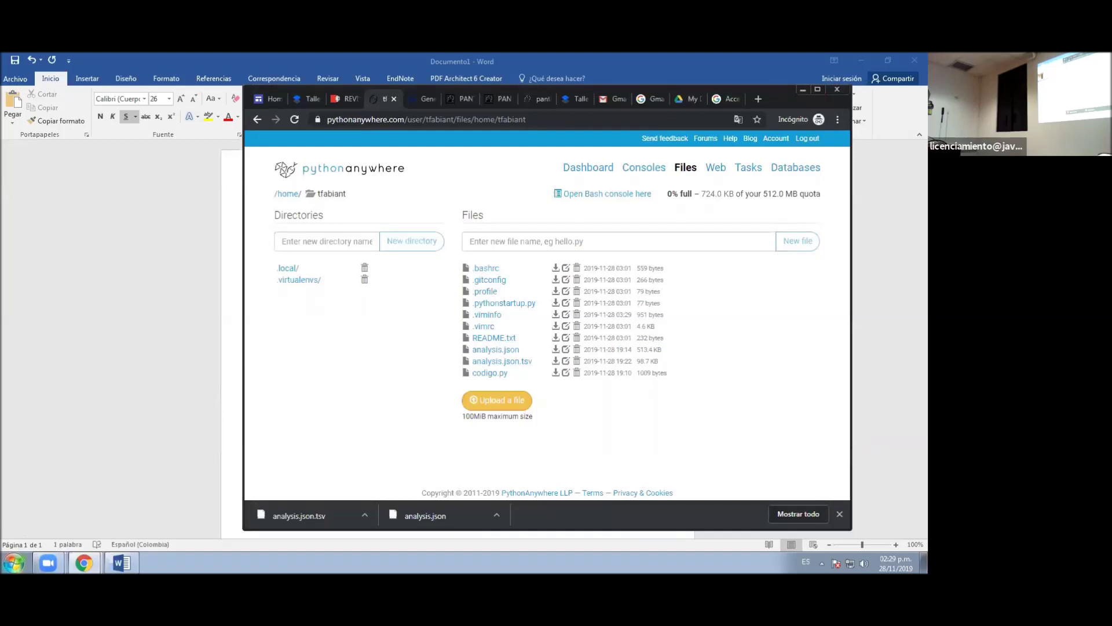
# - Launch Excel 2016 from the Start menu and create blank workbook Libro1
pyautogui.click(14, 563)
pyautogui.click(57, 509)
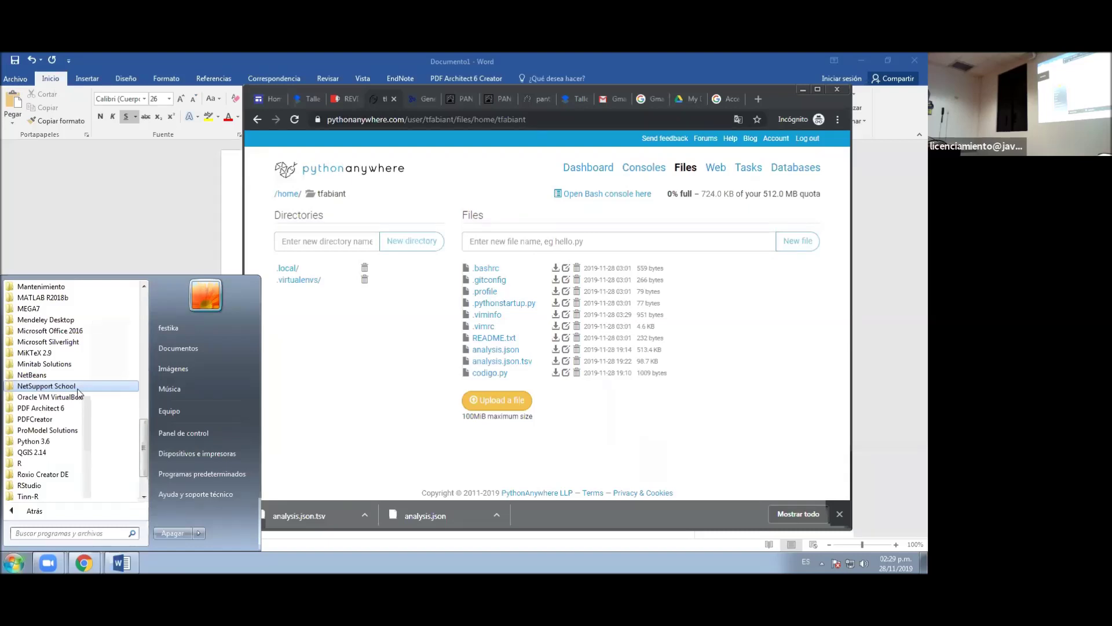
pyautogui.click(52, 330)
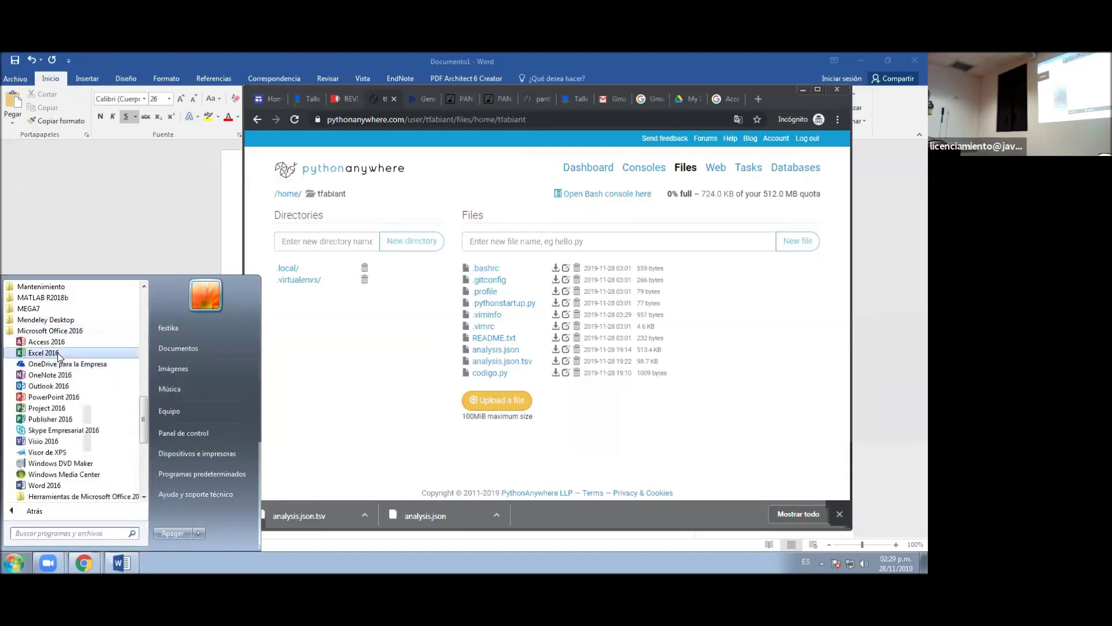
pyautogui.click(46, 352)
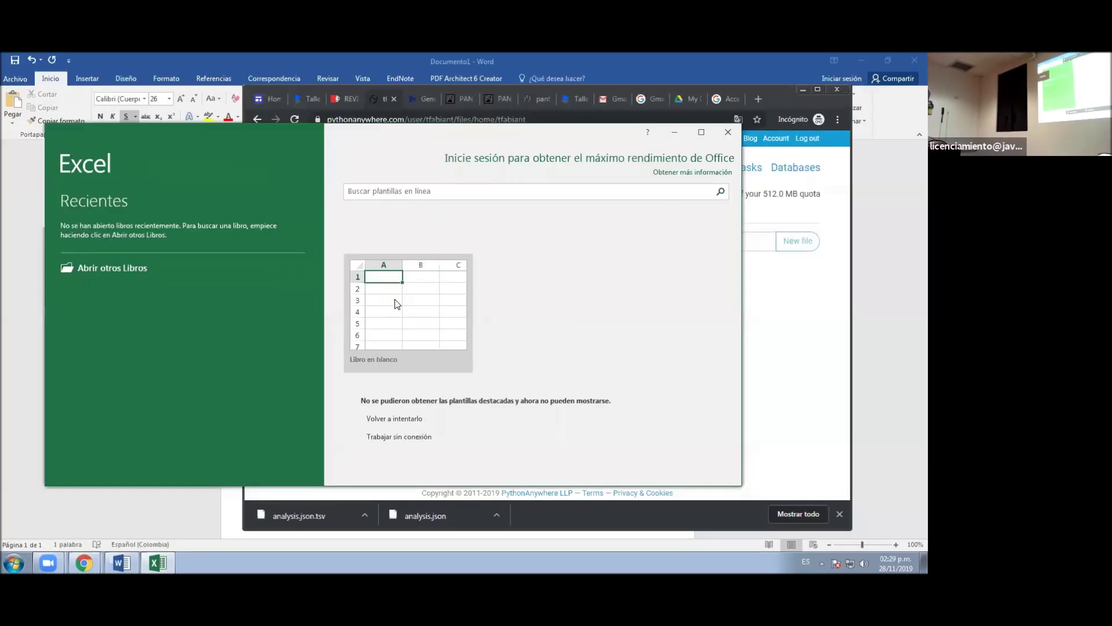
pyautogui.click(396, 301)
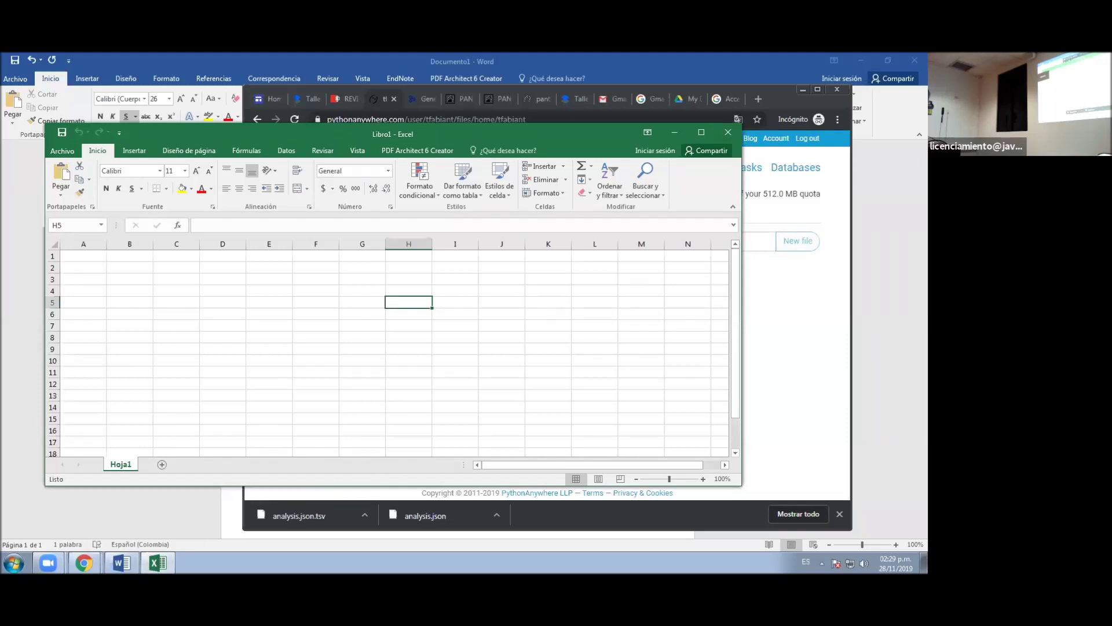
# - Drag analysis.json.tsv from the Descargas folder onto the Excel grid to open it
pyautogui.click(13, 563)
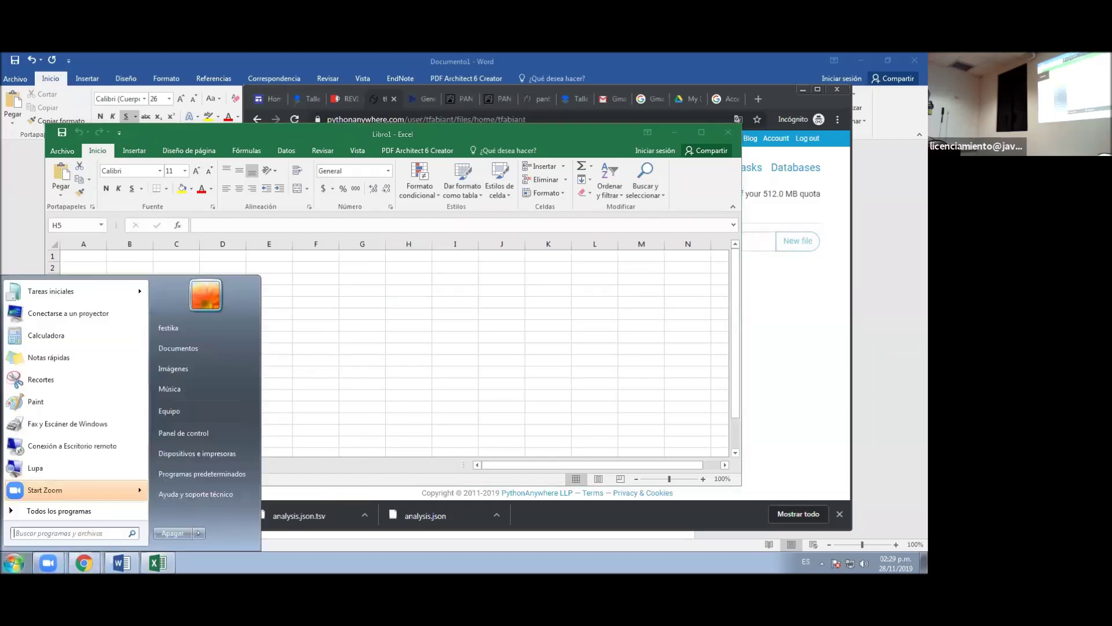
pyautogui.click(184, 409)
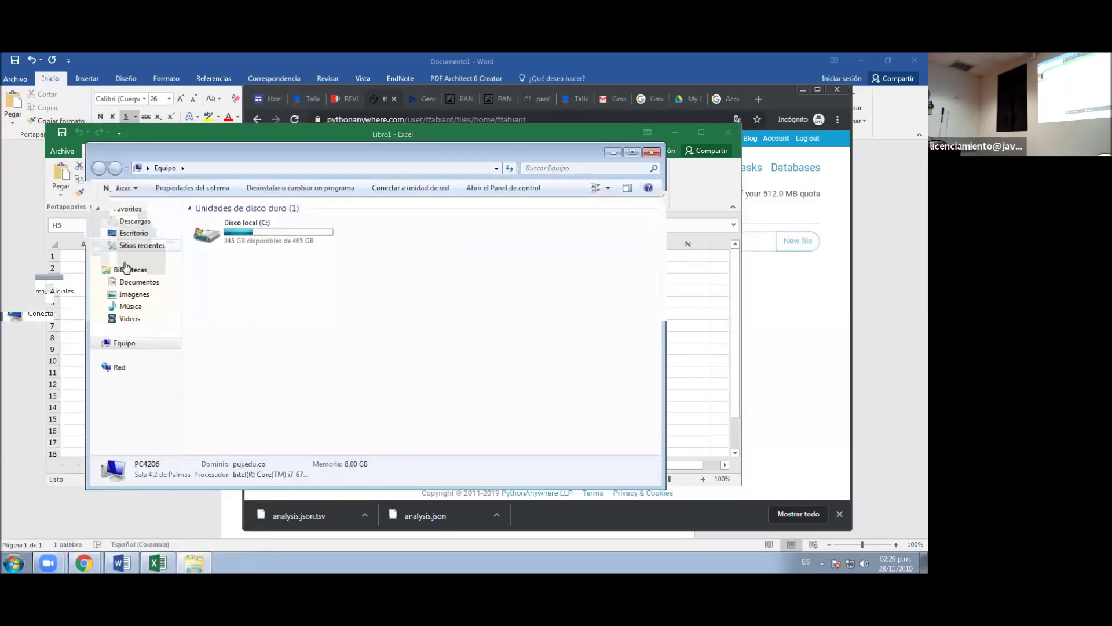
pyautogui.click(153, 223)
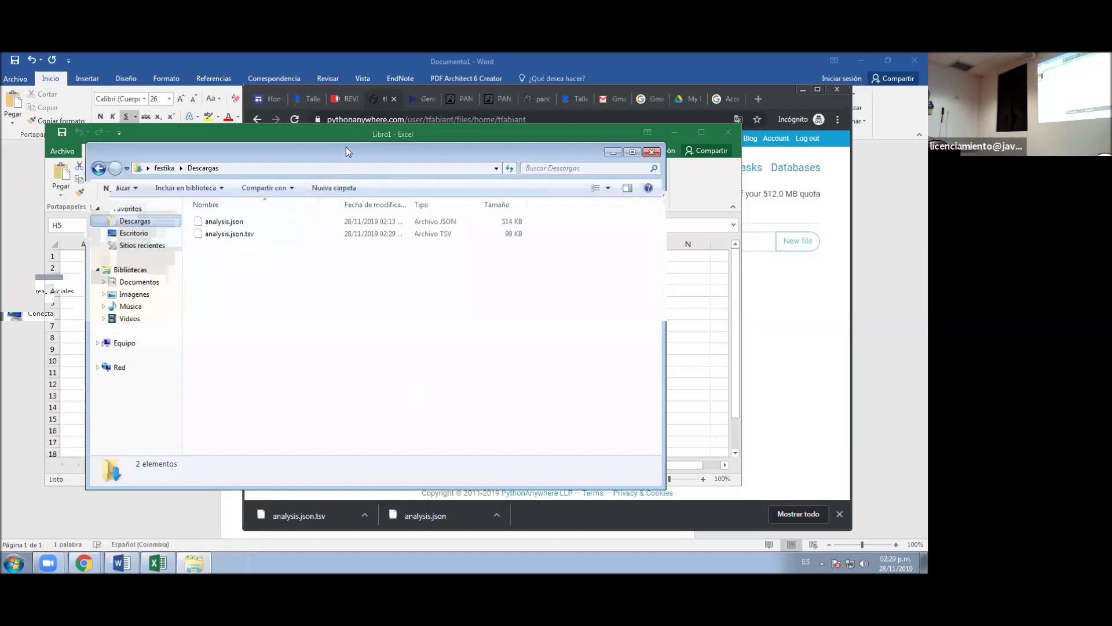
pyautogui.moveTo(345, 152); pyautogui.dragTo(735, 211)
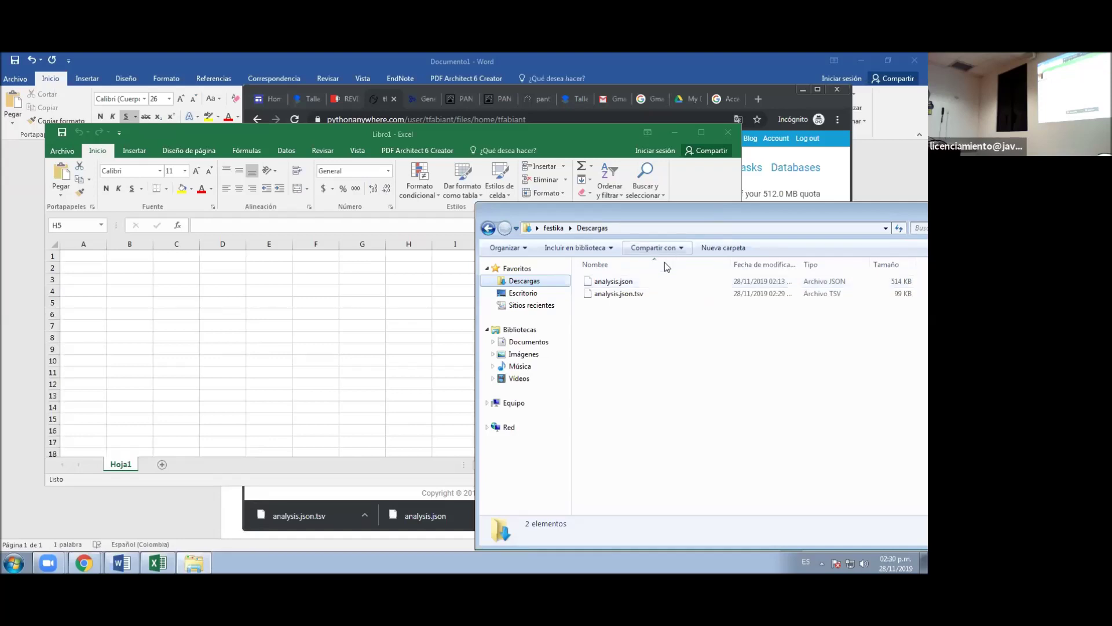
pyautogui.click(637, 297)
pyautogui.moveTo(638, 298); pyautogui.dragTo(325, 324)
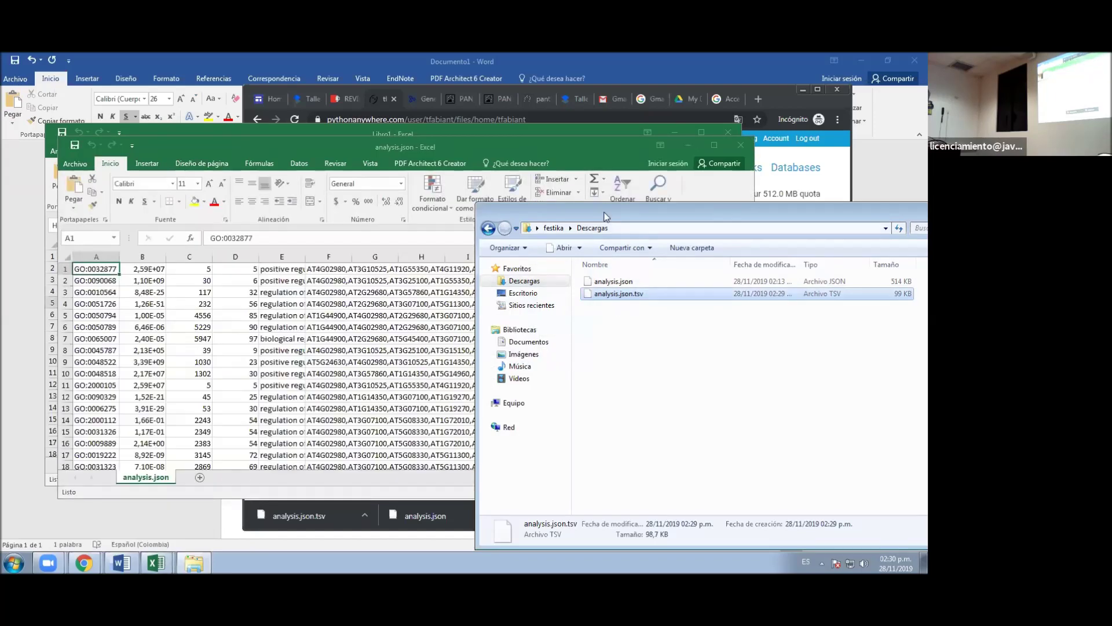
# - Copy the GO IDs and values in columns A and B of the maximized analysis.json workbook
pyautogui.click(573, 144)
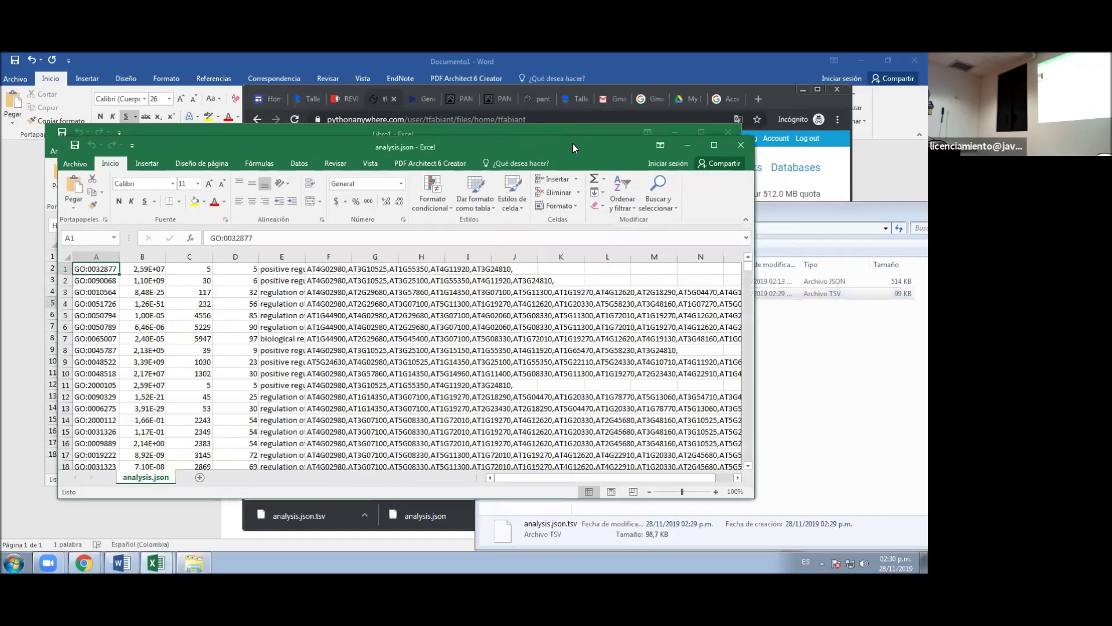
pyautogui.doubleClick(572, 144)
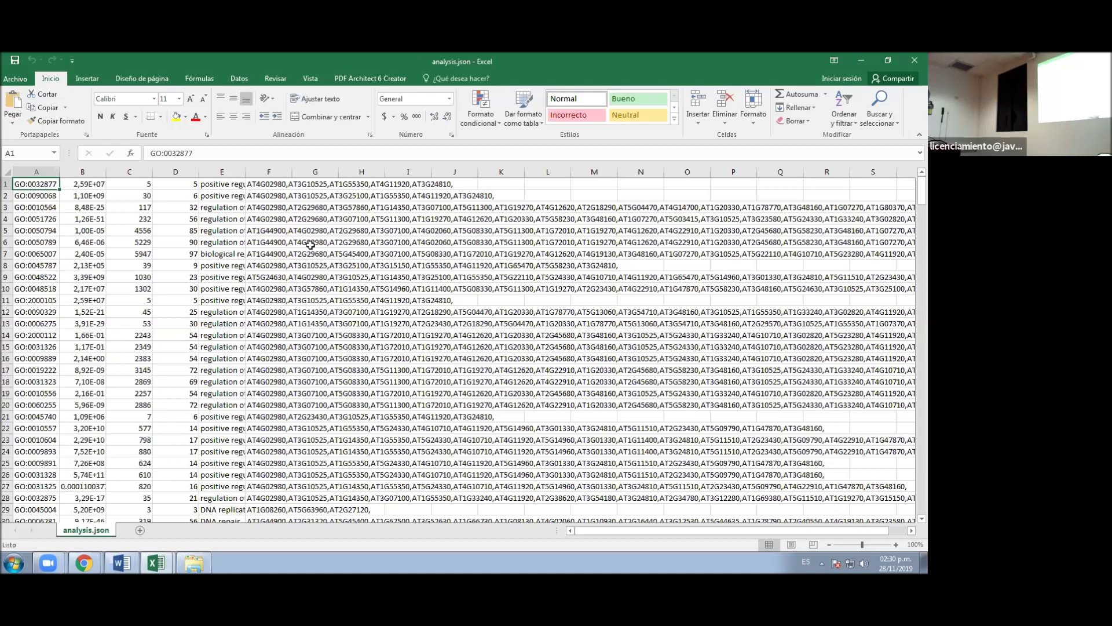
pyautogui.moveTo(44, 168); pyautogui.dragTo(64, 170)
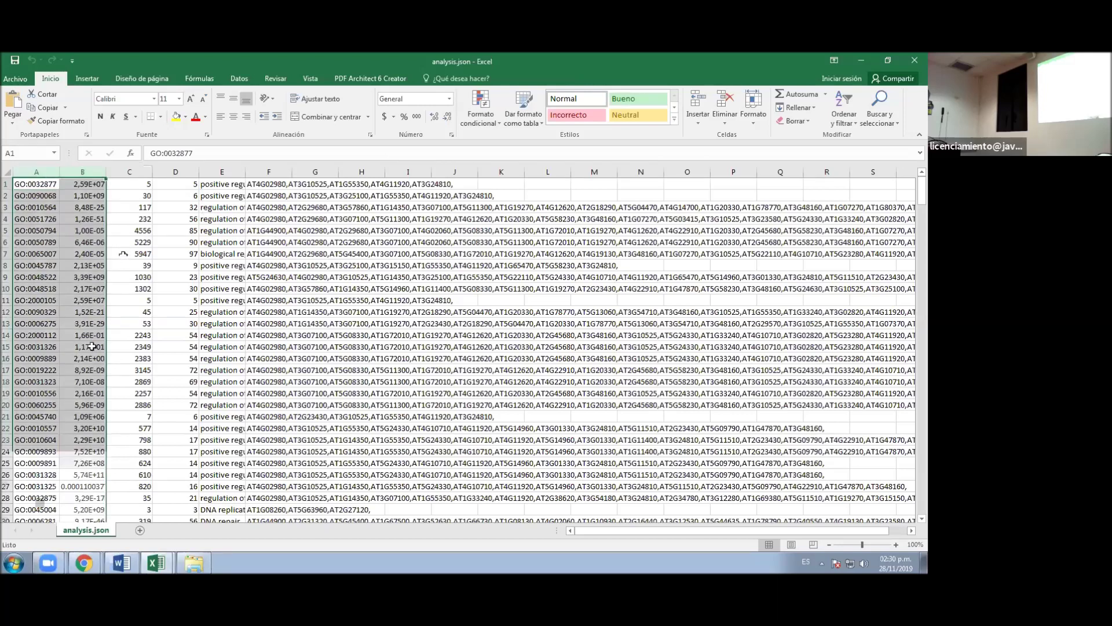
pyautogui.hotkey('ctrl', 'c')
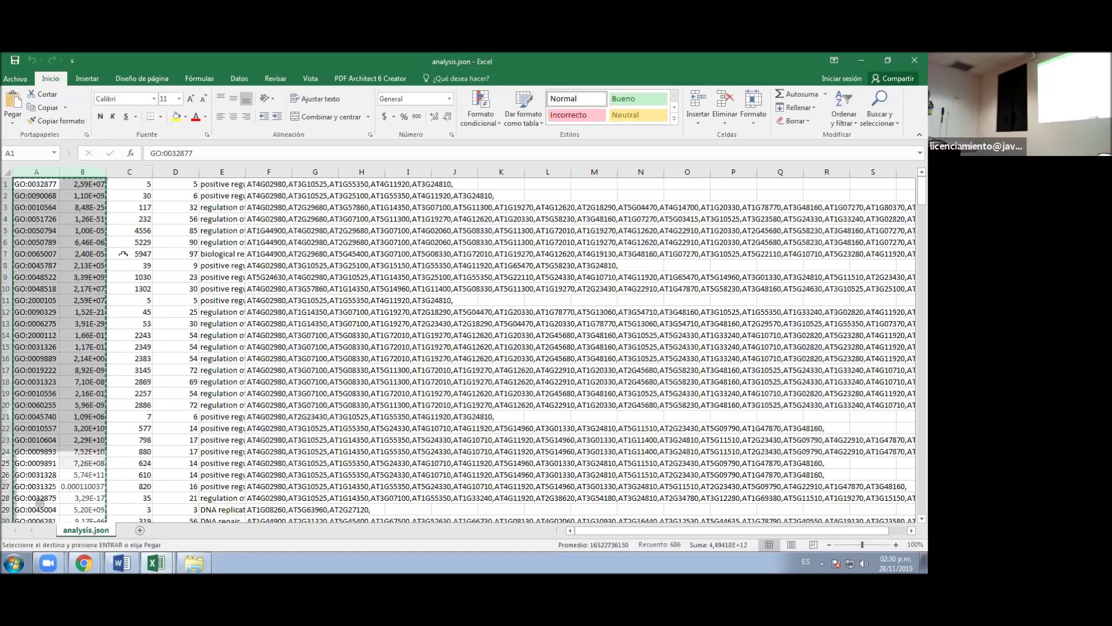
pyautogui.moveTo(84, 561)
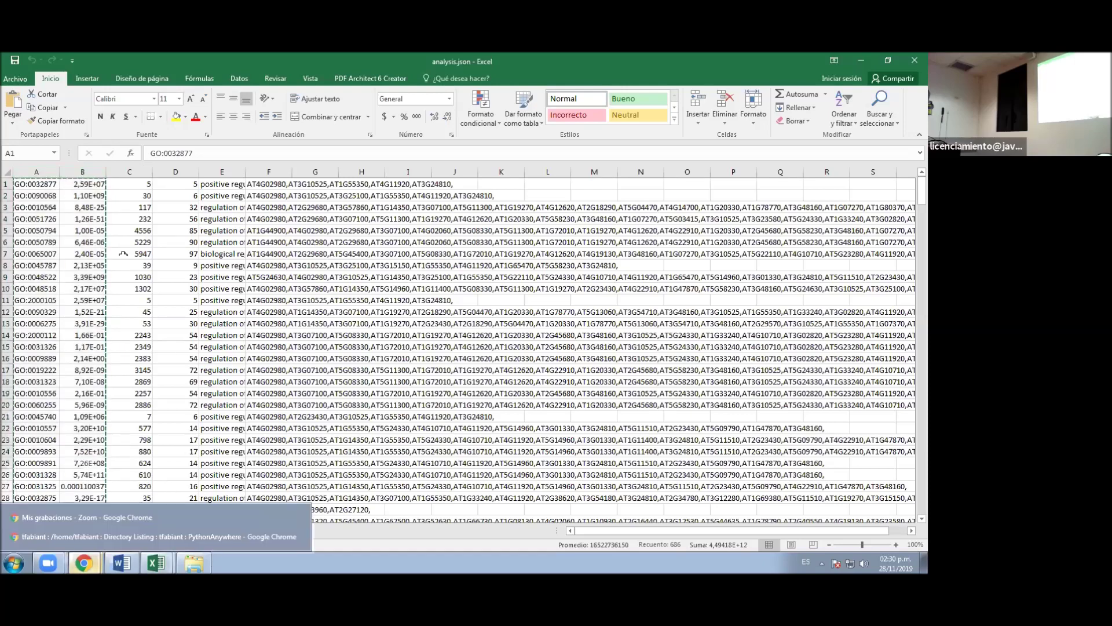
pyautogui.click(100, 537)
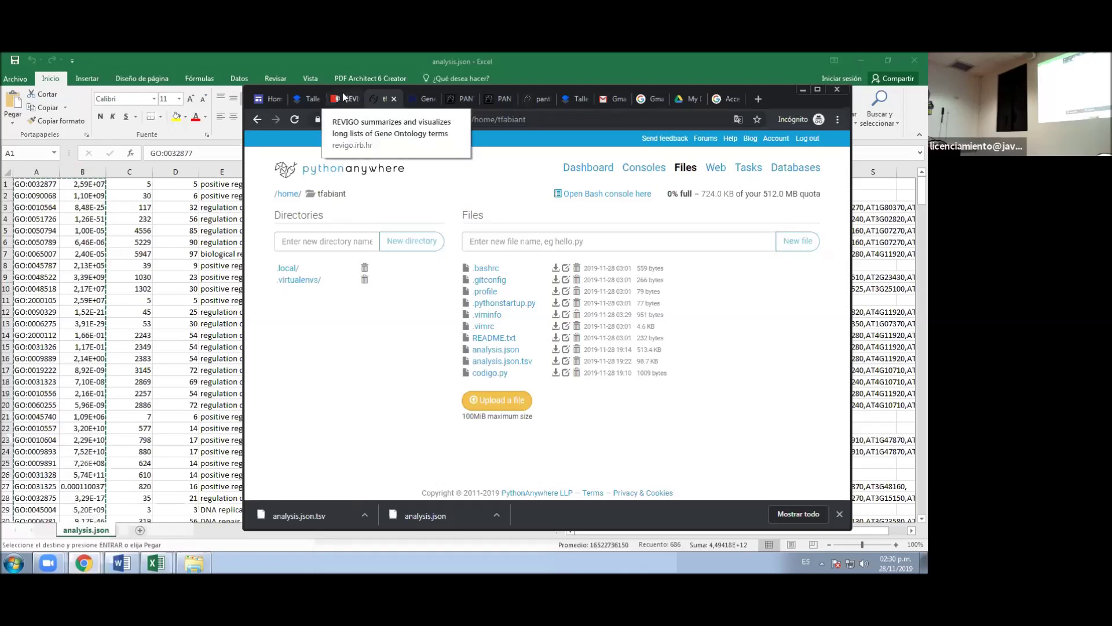
# - Paste the copied GO IDs and values into REVIGO's GO-term input box
pyautogui.doubleClick(785, 102)
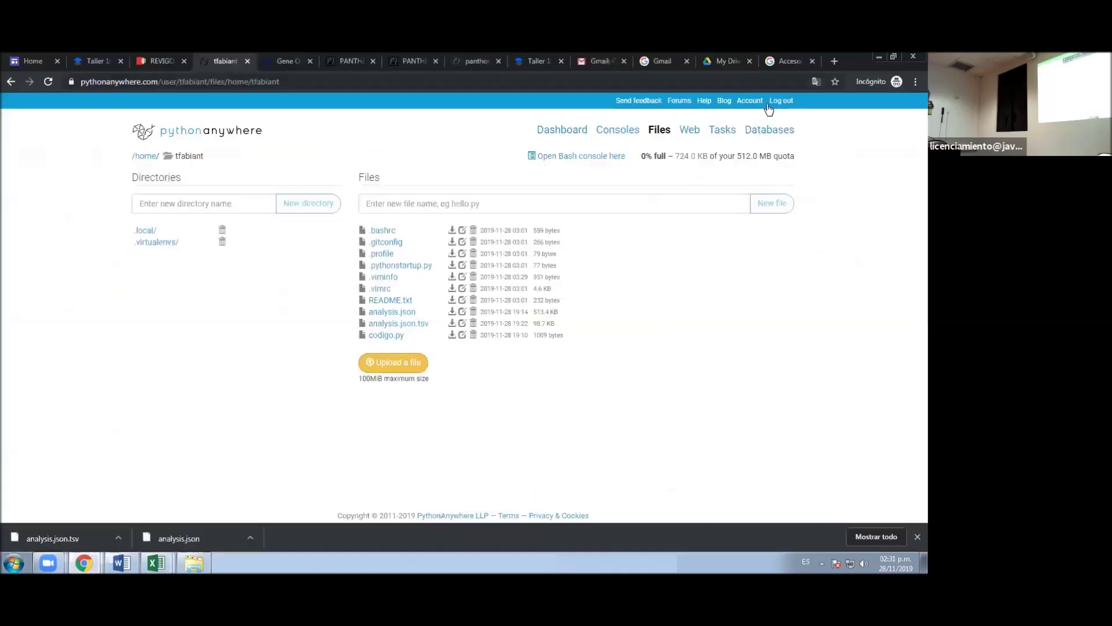
pyautogui.click(159, 61)
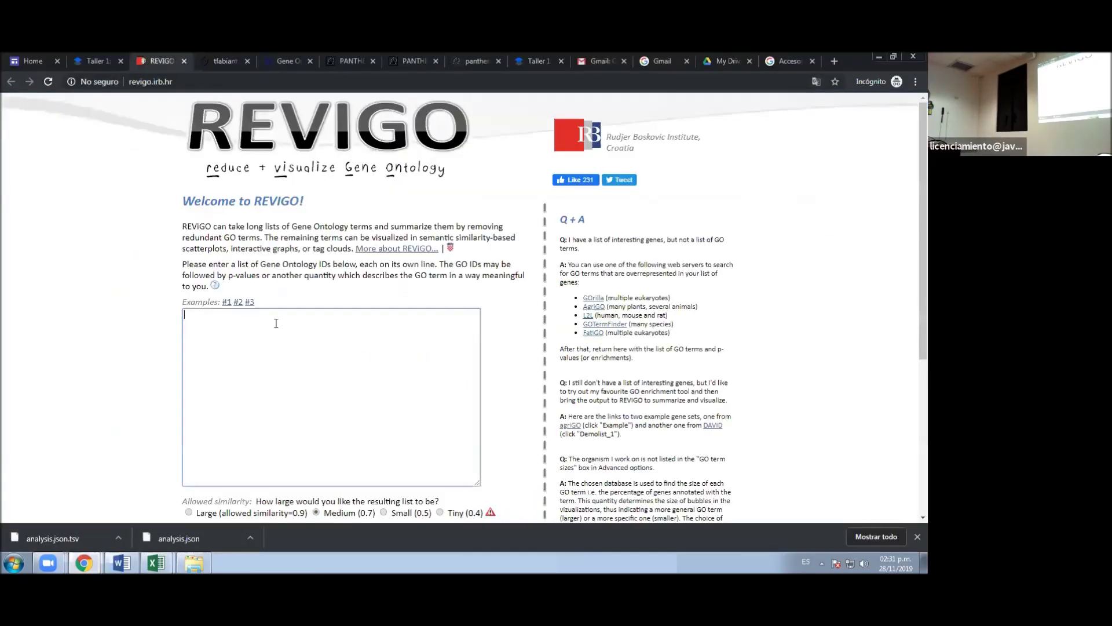
pyautogui.click(276, 323)
pyautogui.hotkey('ctrl', 'v')
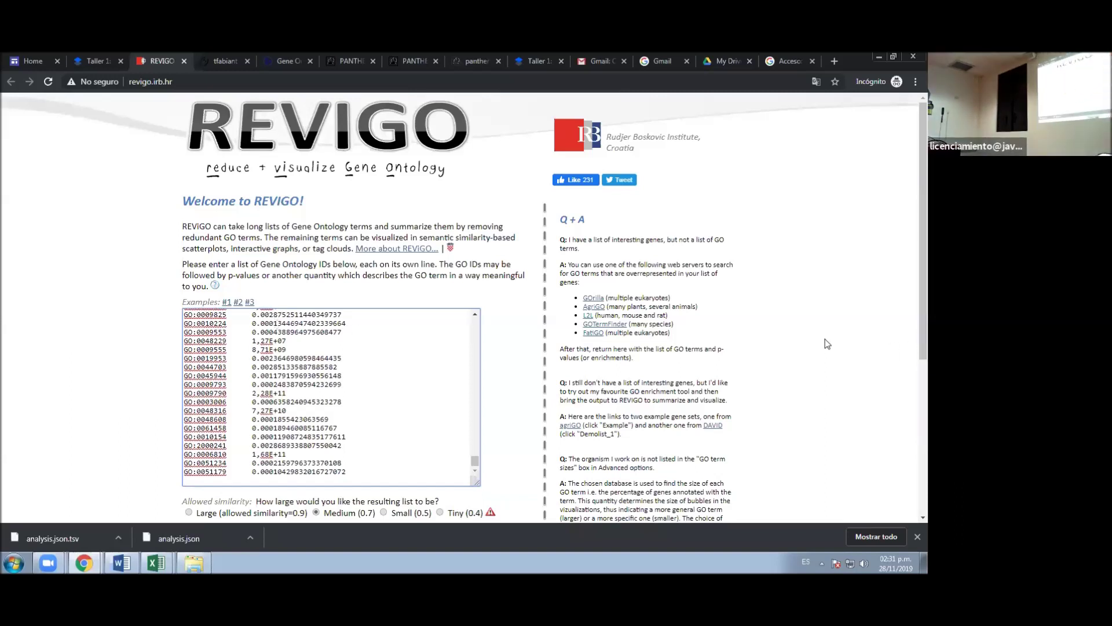
# - Start the REVIGO analysis on the pasted GO list
pyautogui.scroll(-3, 838, 338)
pyautogui.scroll(2, 838, 338)
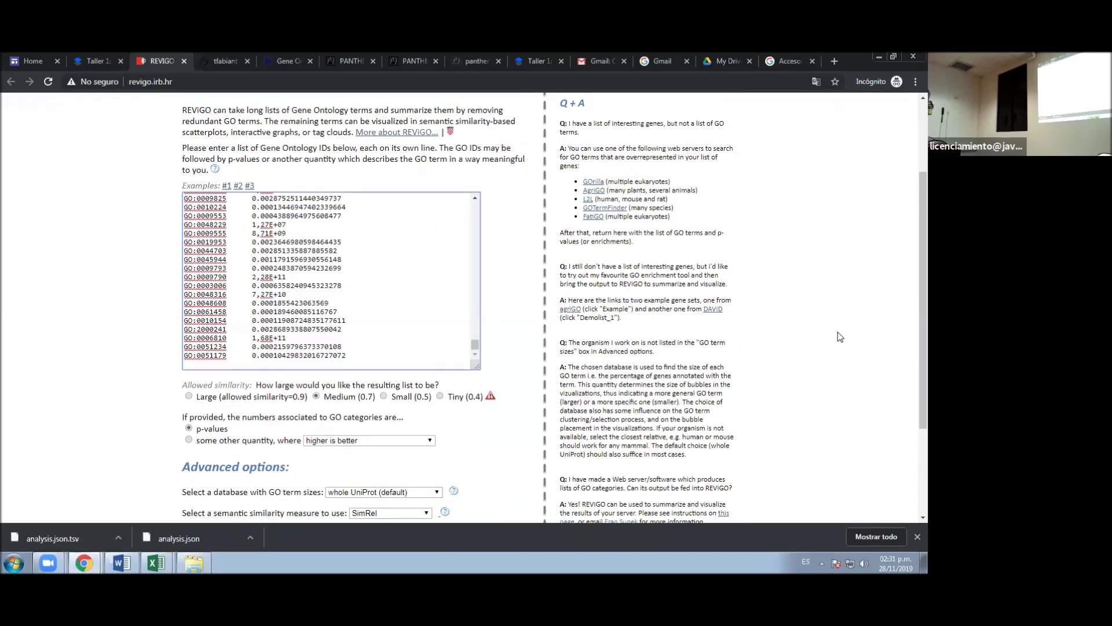
pyautogui.scroll(-2, 840, 336)
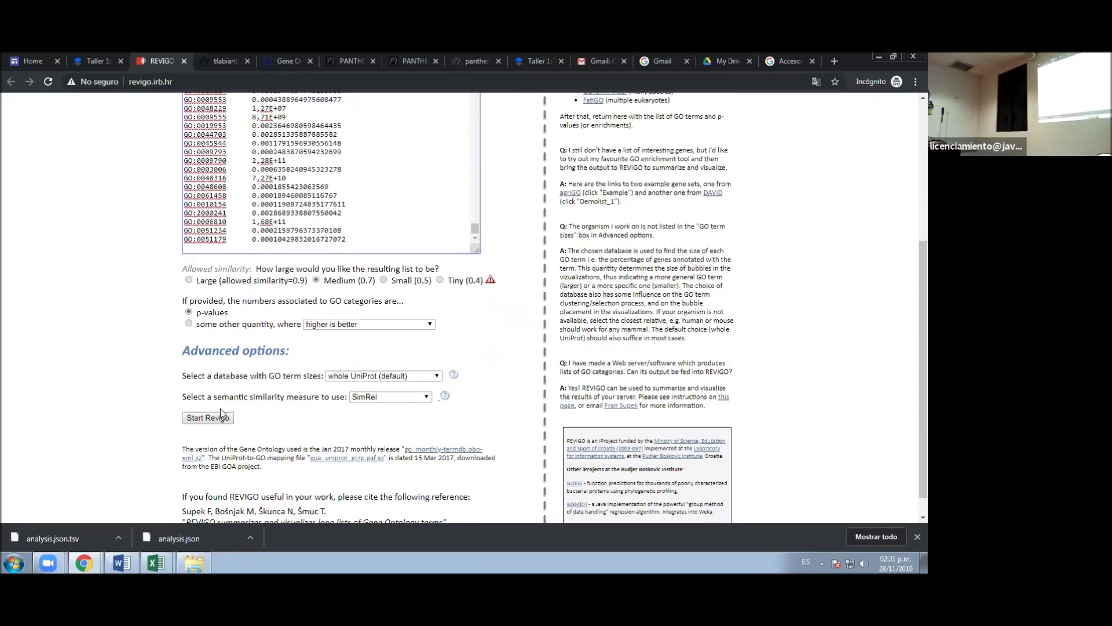
pyautogui.click(204, 418)
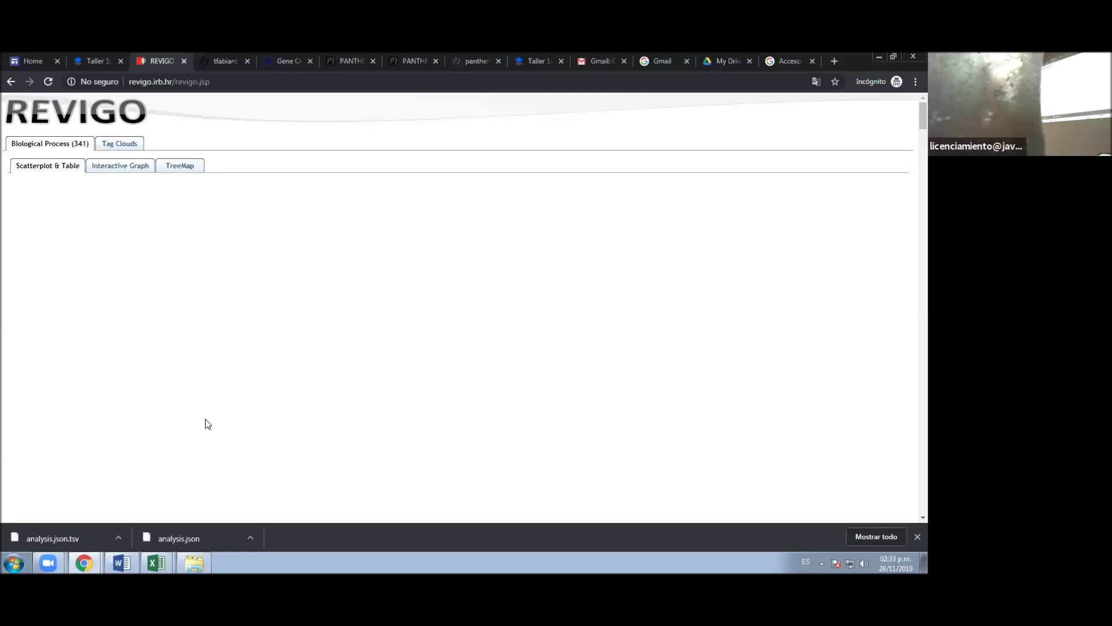
# - Bring the analysis.json workbook back to the front in Excel
pyautogui.click(156, 563)
pyautogui.click(147, 521)
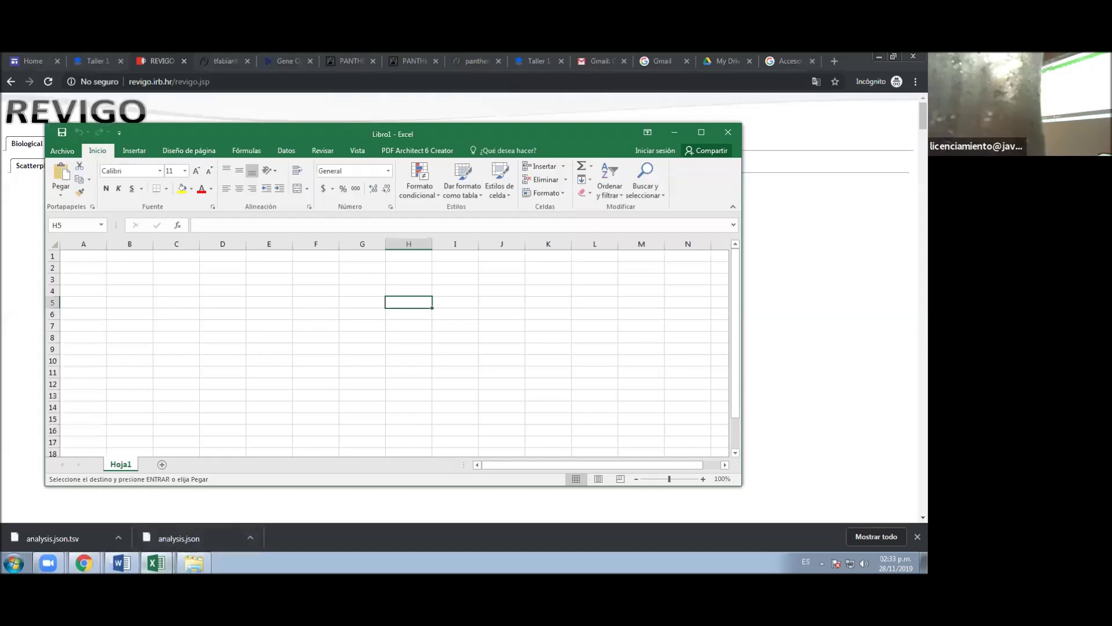
pyautogui.click(166, 562)
pyautogui.click(164, 542)
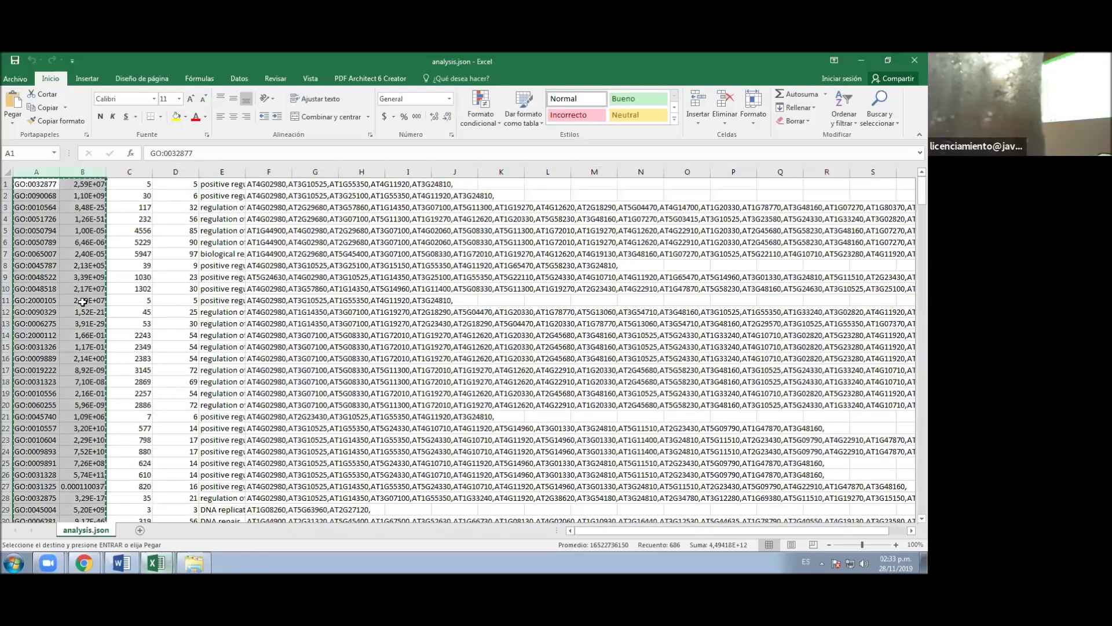
# - Select the first 100 GO IDs and values (A1:B100) and return to REVIGO Output
pyautogui.scroll(-9, 71, 290)
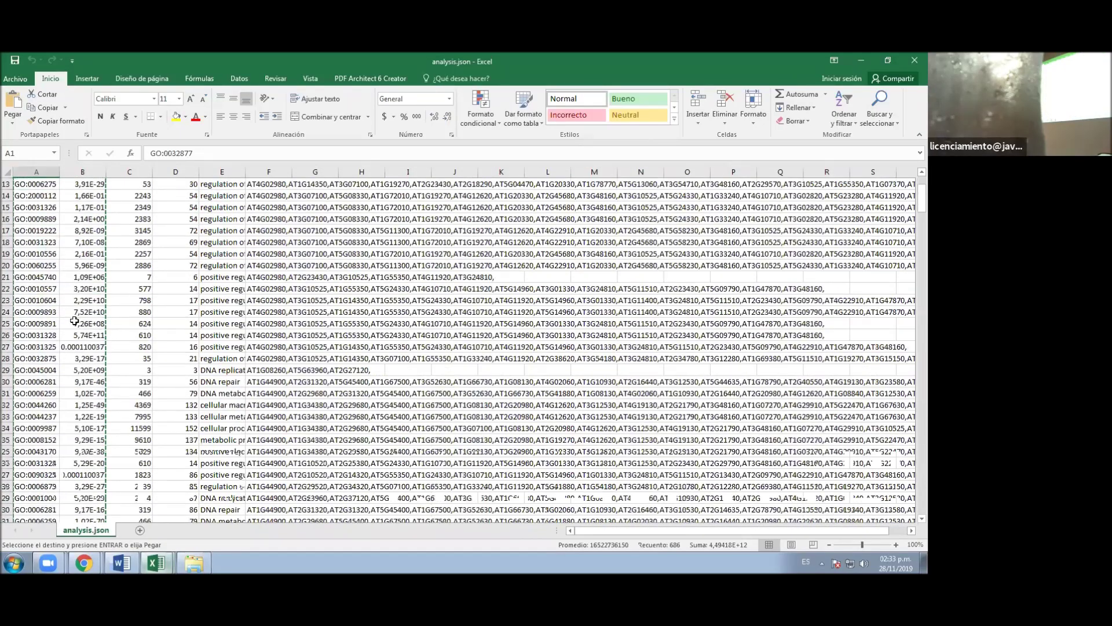
pyautogui.scroll(-18, 77, 325)
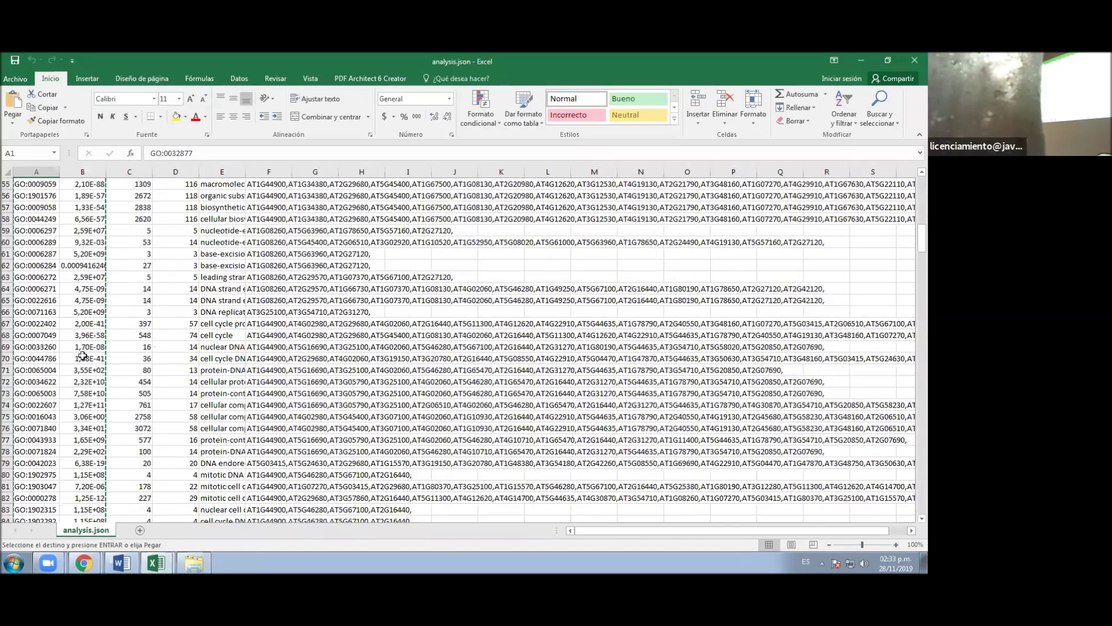
pyautogui.scroll(-4, 89, 256)
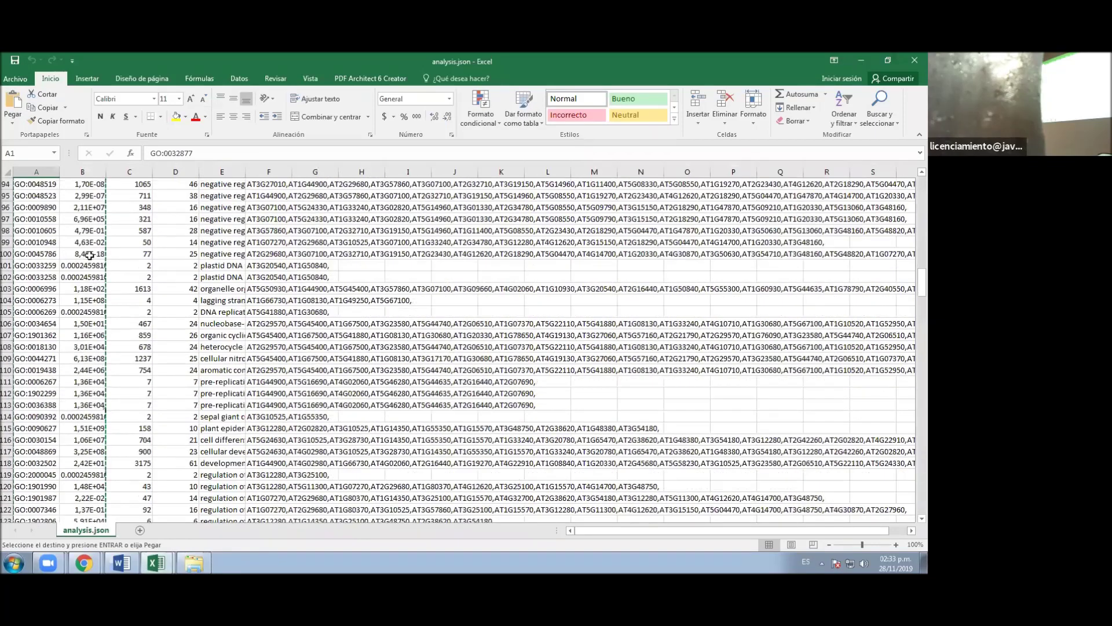
pyautogui.keyDown('shift'); pyautogui.click(88, 256); pyautogui.keyUp('shift')
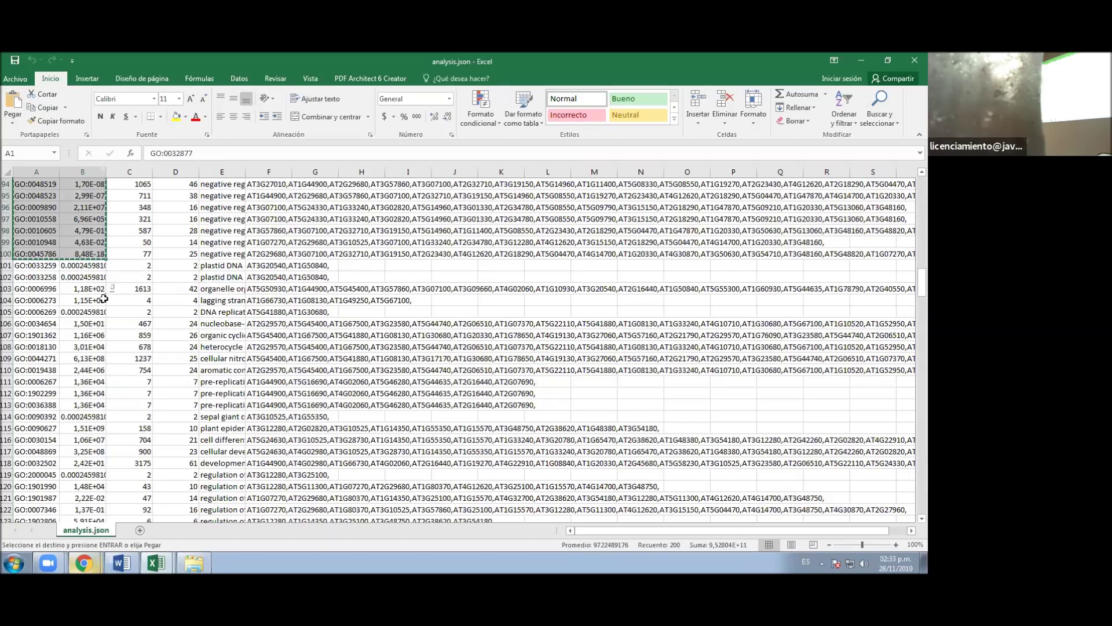
pyautogui.click(84, 562)
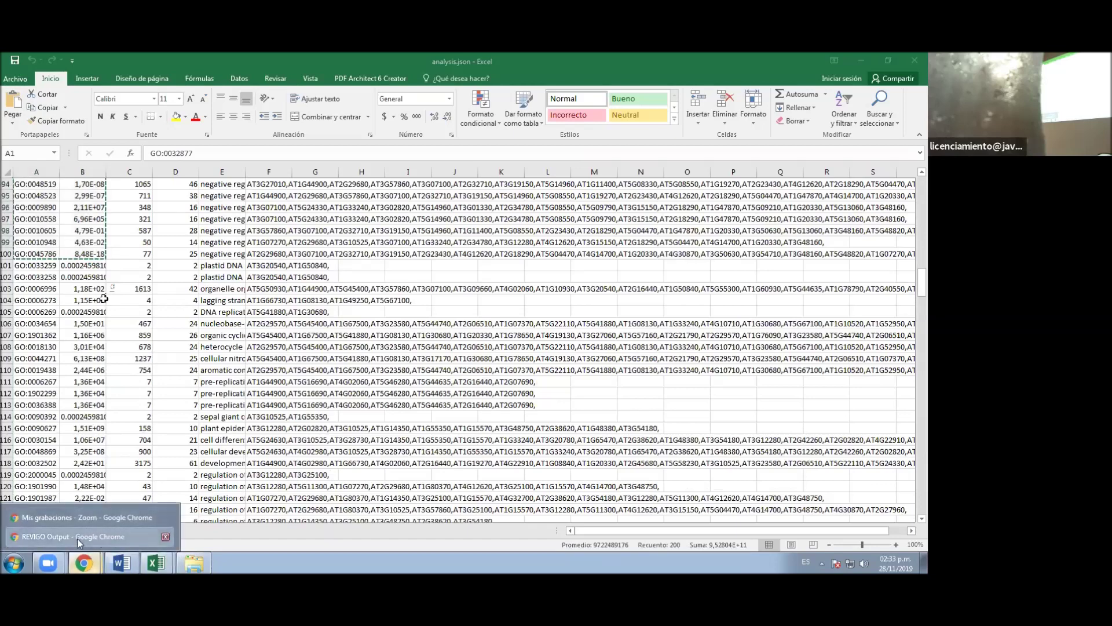
pyautogui.click(73, 536)
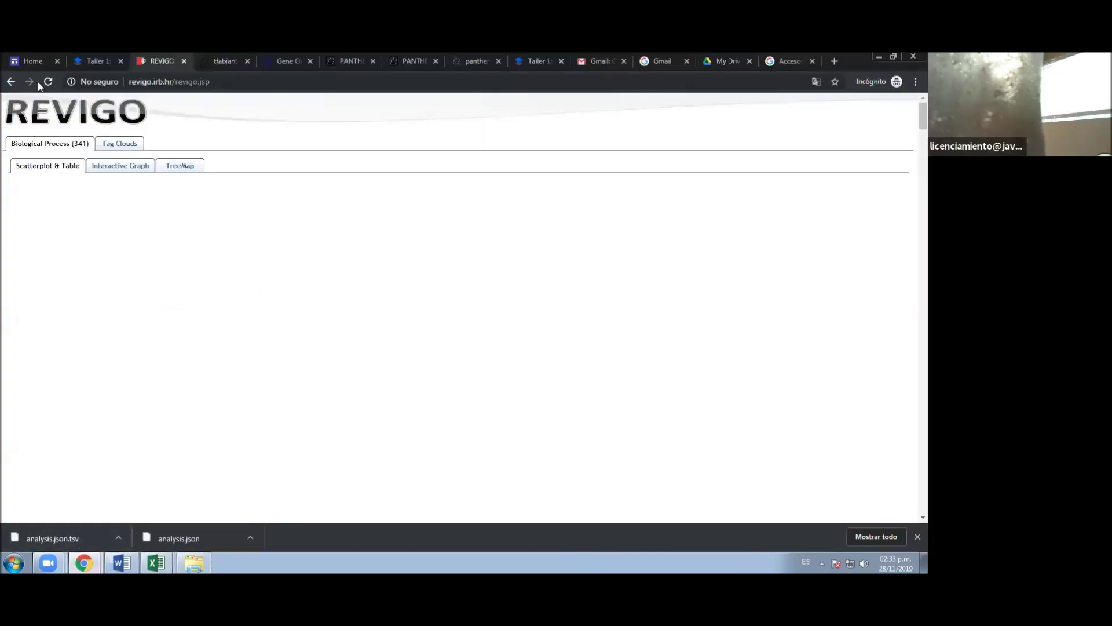
# - Open REVIGO's Interactive Graph and follow its Flash requirement to Chrome's Flash settings
pyautogui.click(137, 168)
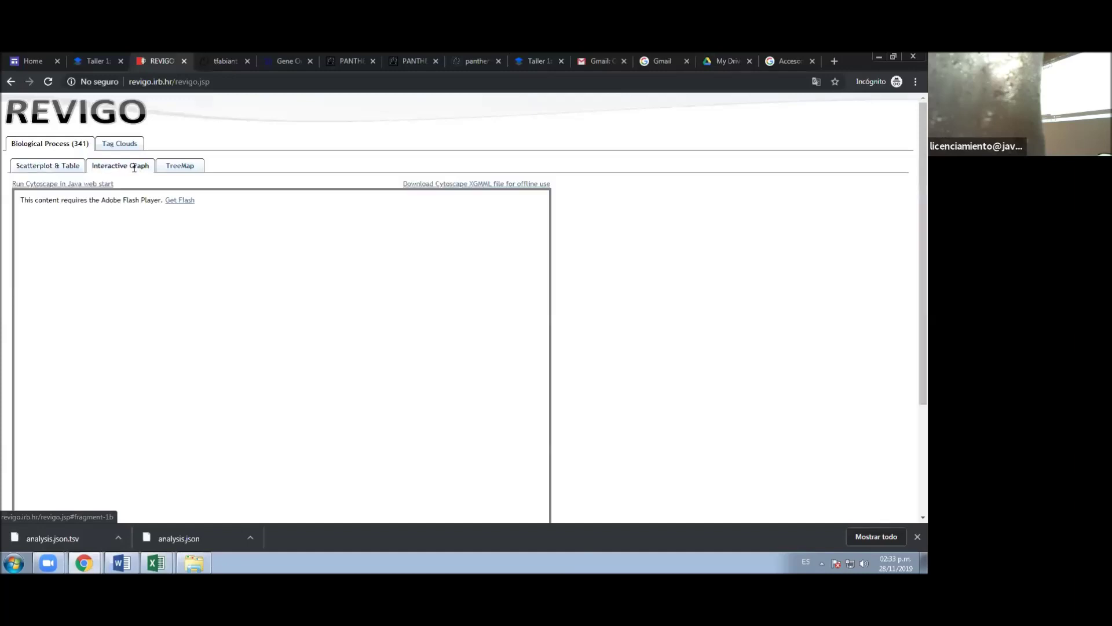
pyautogui.click(60, 167)
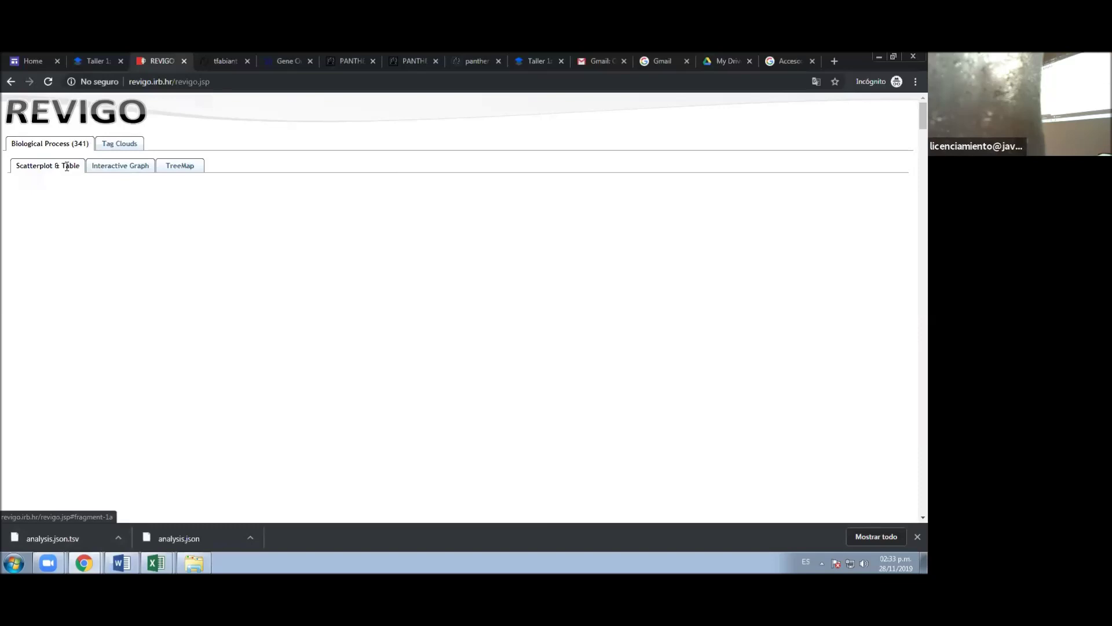
pyautogui.click(127, 168)
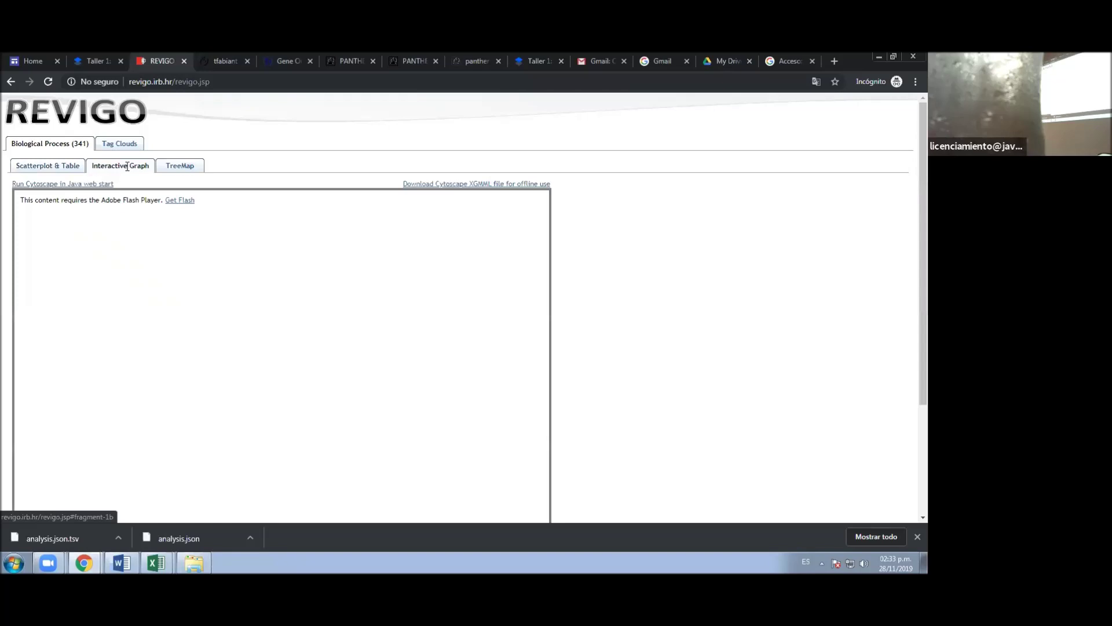
pyautogui.click(185, 203)
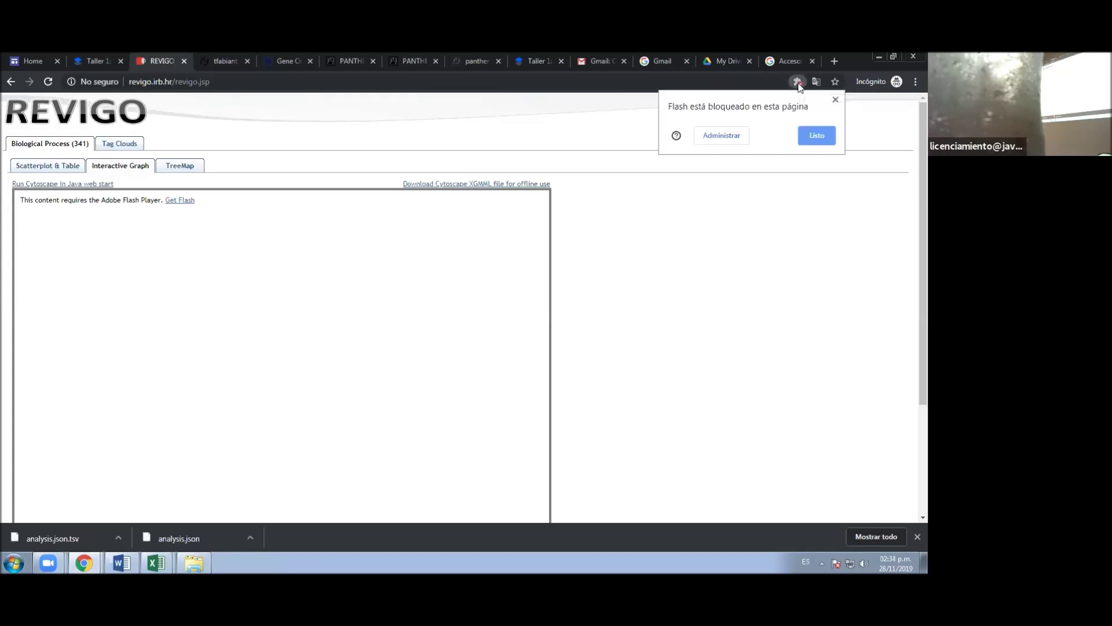
pyautogui.click(731, 136)
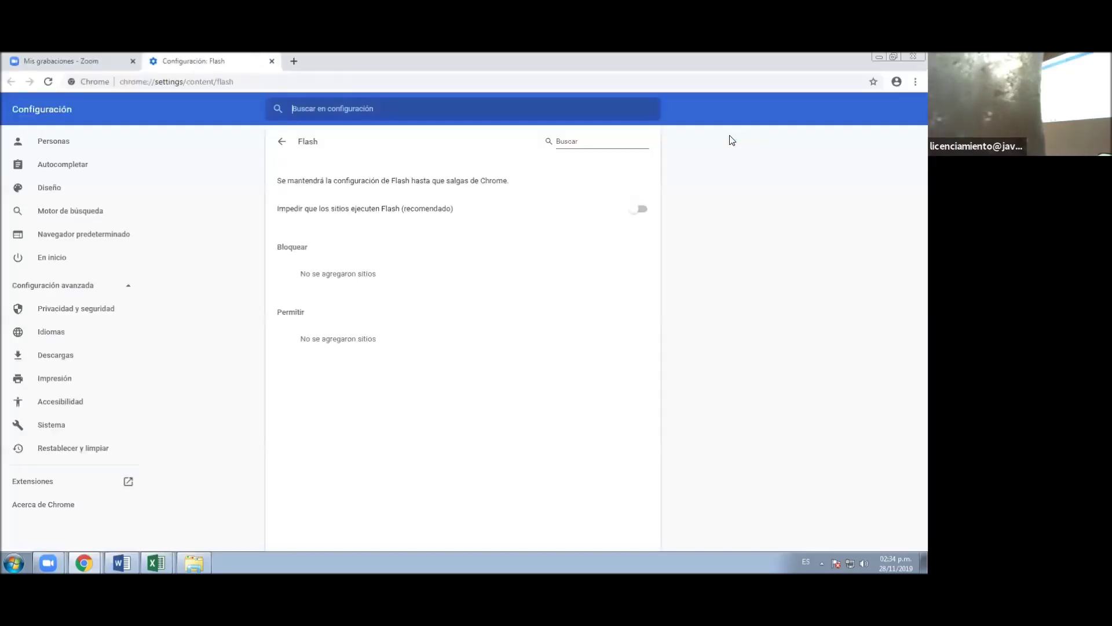
# - Set Chrome's Flash permission to 'Preguntar primero', then reload the REVIGO results, confirming resubmission
pyautogui.click(638, 210)
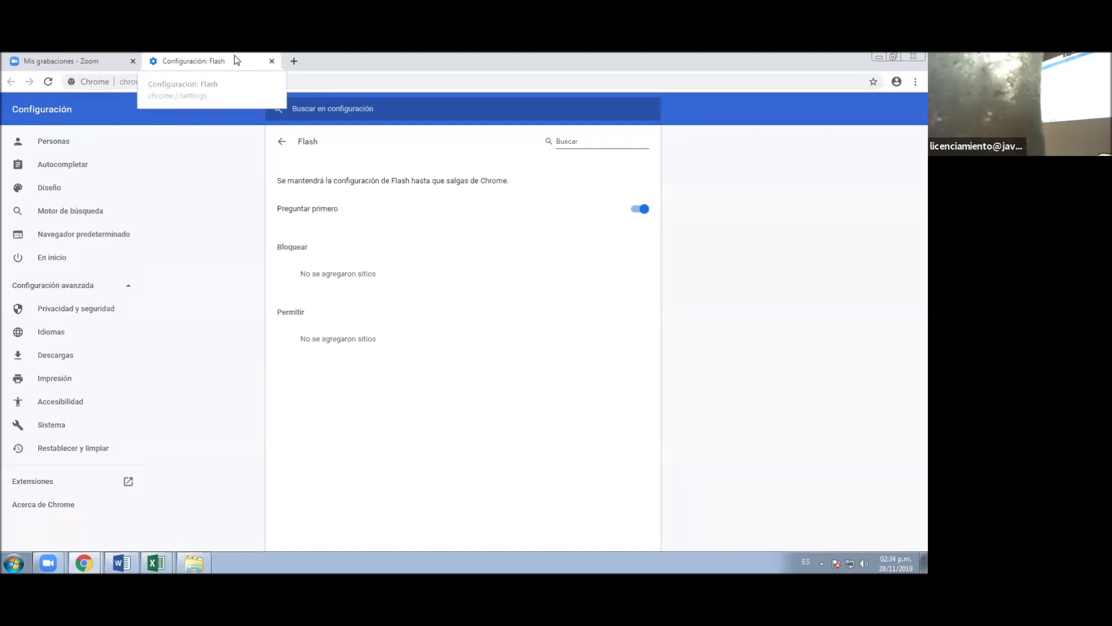
pyautogui.moveTo(802, 60); pyautogui.dragTo(802, 82)
pyautogui.click(230, 147)
pyautogui.click(50, 85)
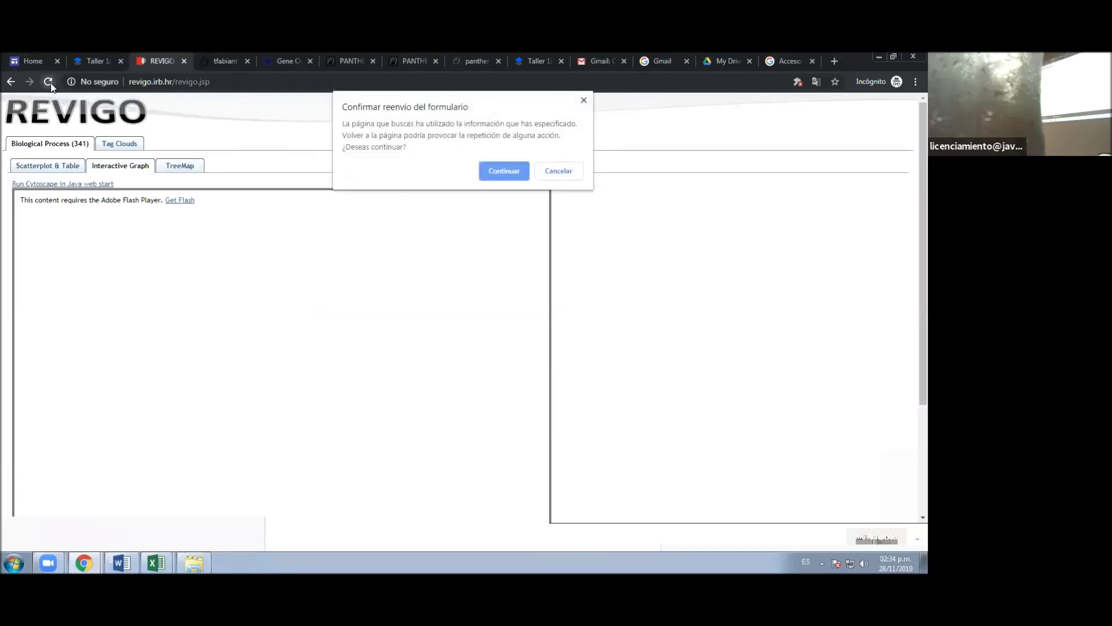
pyautogui.click(503, 171)
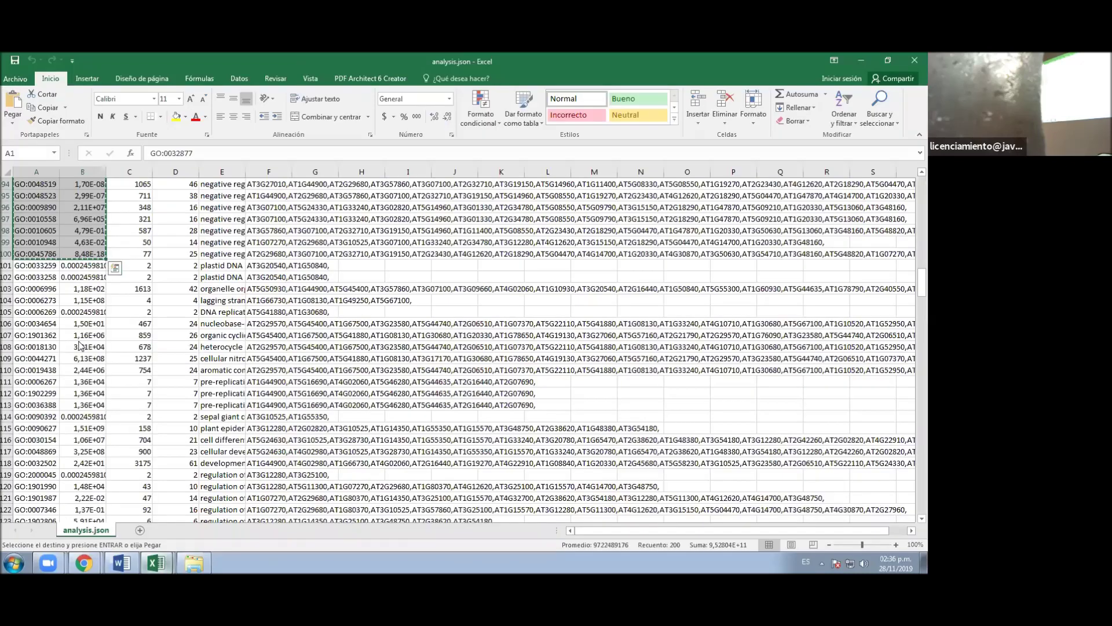
# - Return from Excel to the REVIGO results and show the Scatterplot & Table view
pyautogui.click(84, 563)
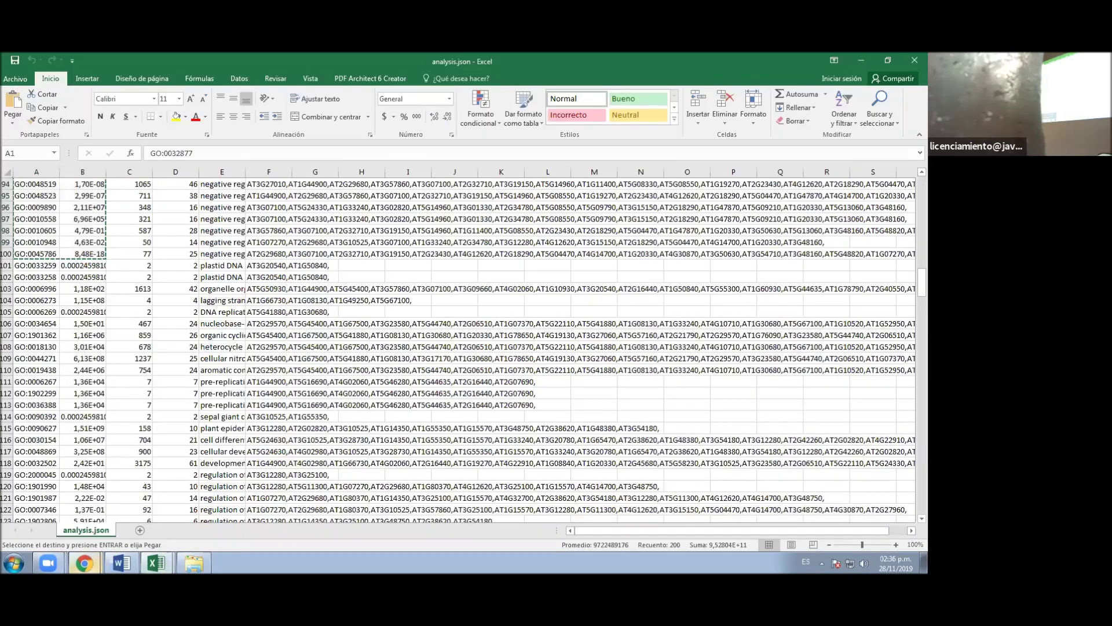
pyautogui.click(84, 531)
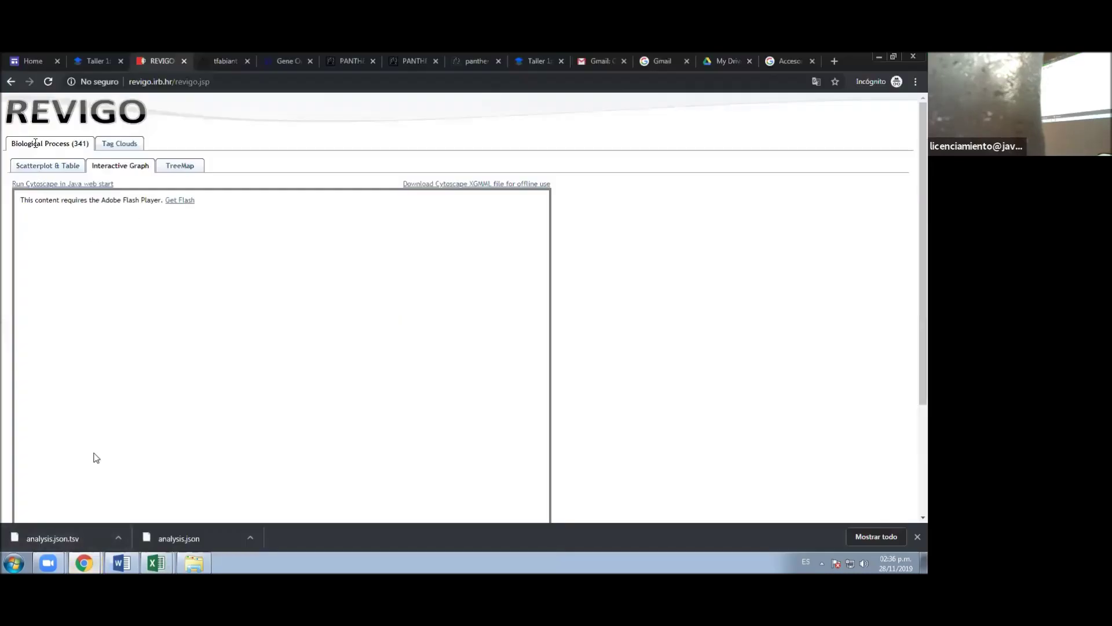
pyautogui.click(43, 168)
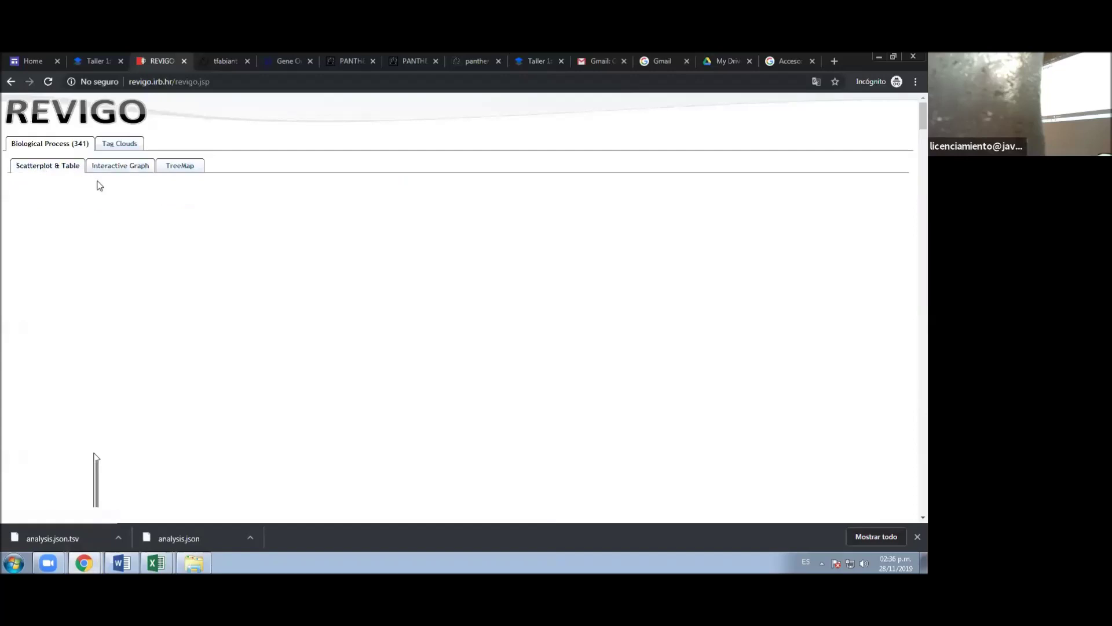
# - Rerun REVIGO from its home page on the pasted 100-term GO ID and p-value list
pyautogui.click(78, 115)
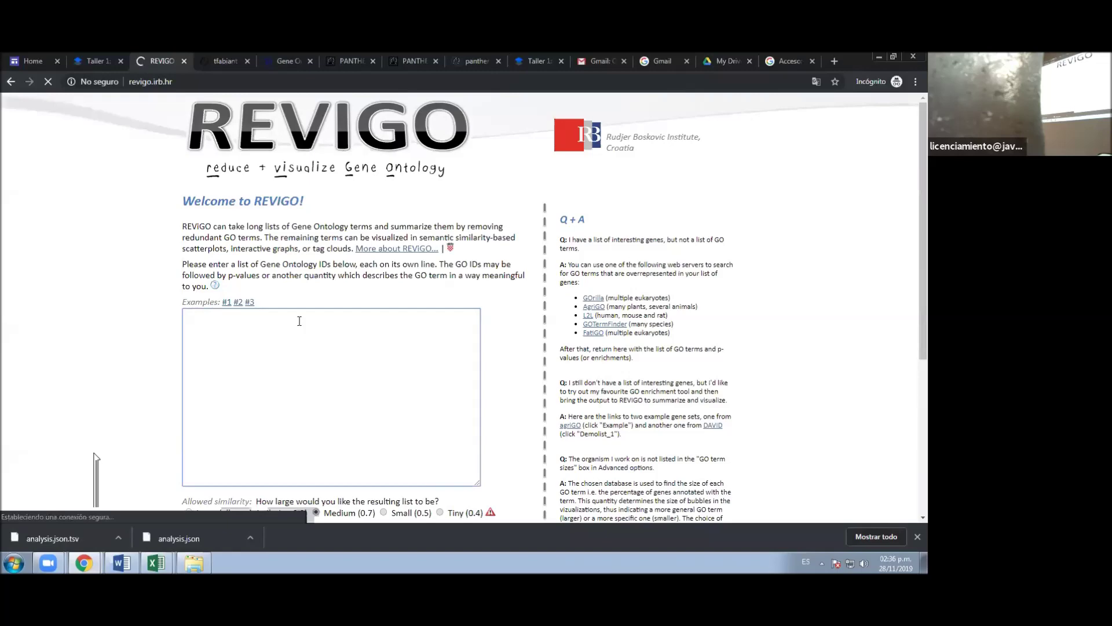
pyautogui.hotkey('ctrl', 'v')
pyautogui.scroll(-8, 473, 422)
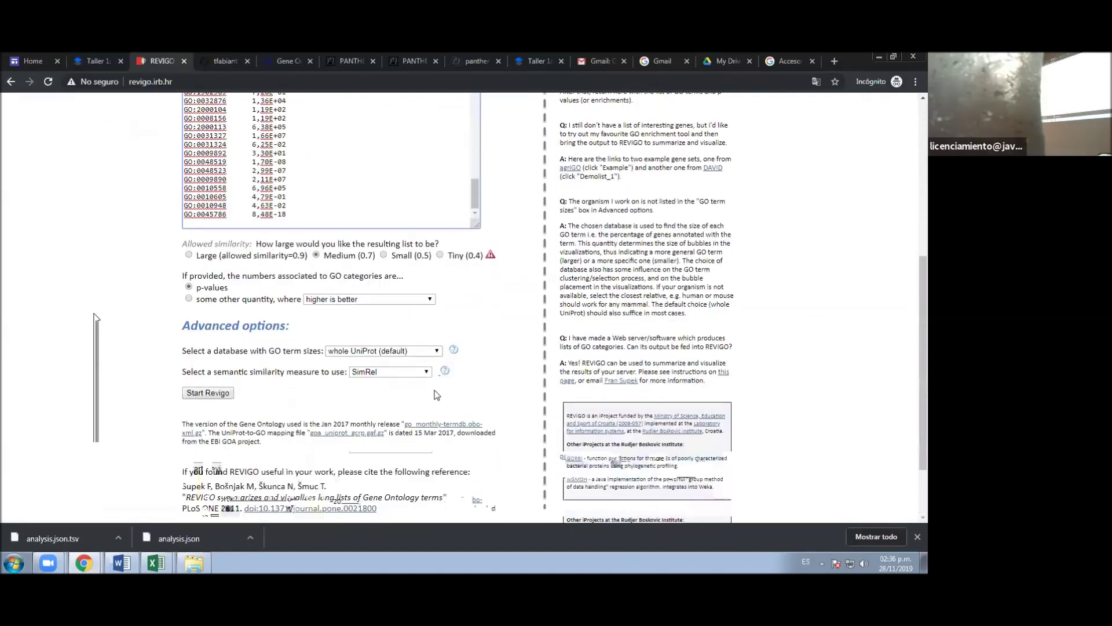
pyautogui.click(227, 394)
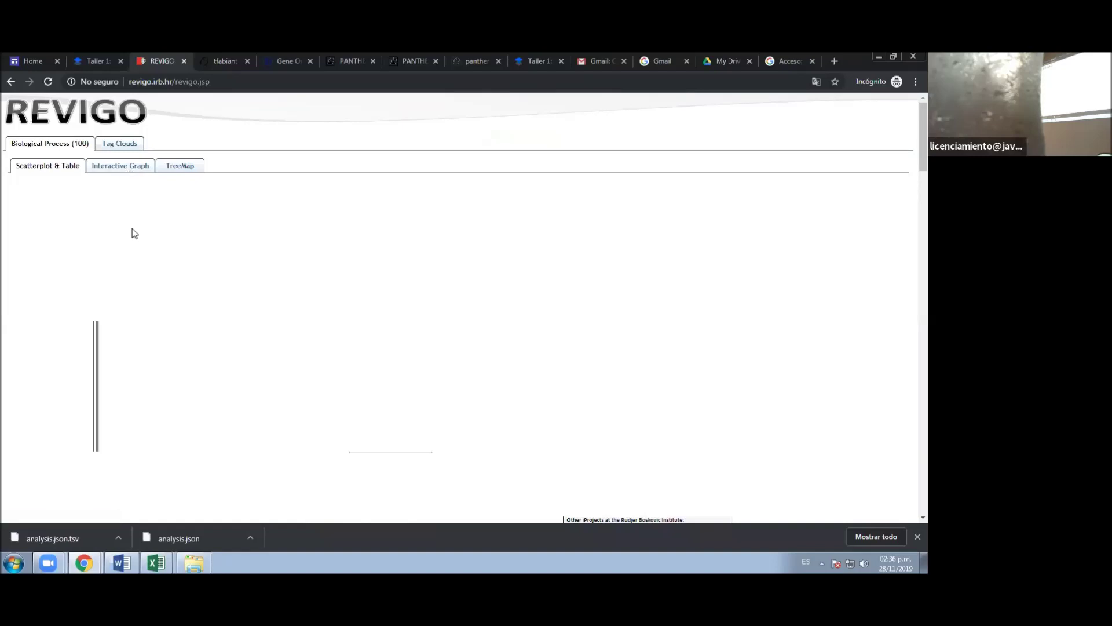
# - Allow Flash for REVIGO's Interactive Graph and reload to draw the 100-term scatterplot
pyautogui.click(133, 167)
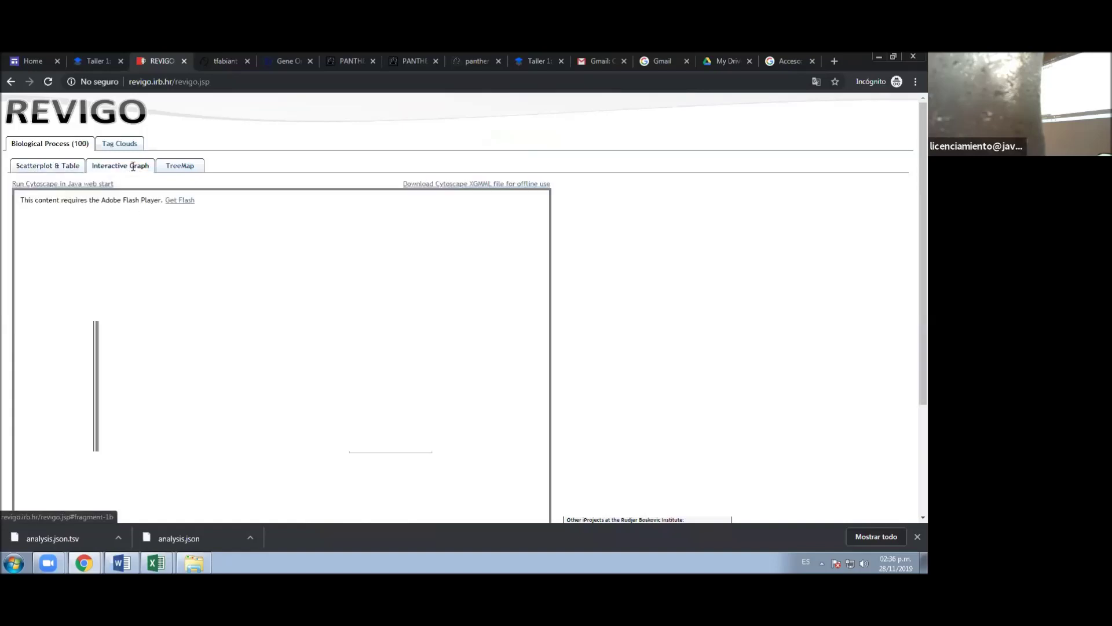
pyautogui.click(175, 201)
pyautogui.click(164, 148)
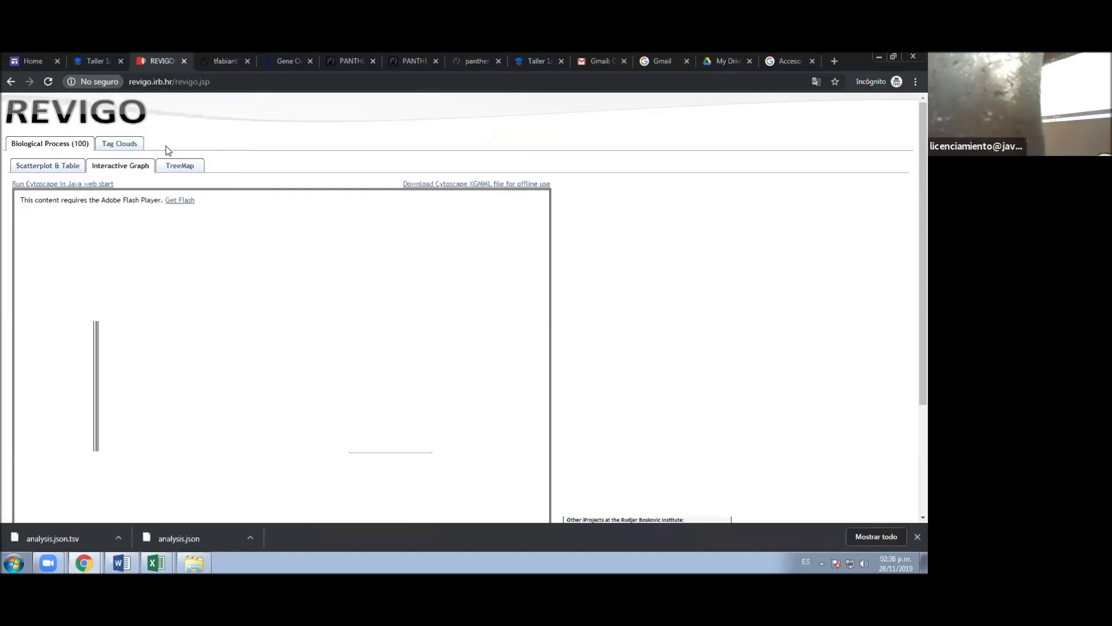
pyautogui.click(508, 173)
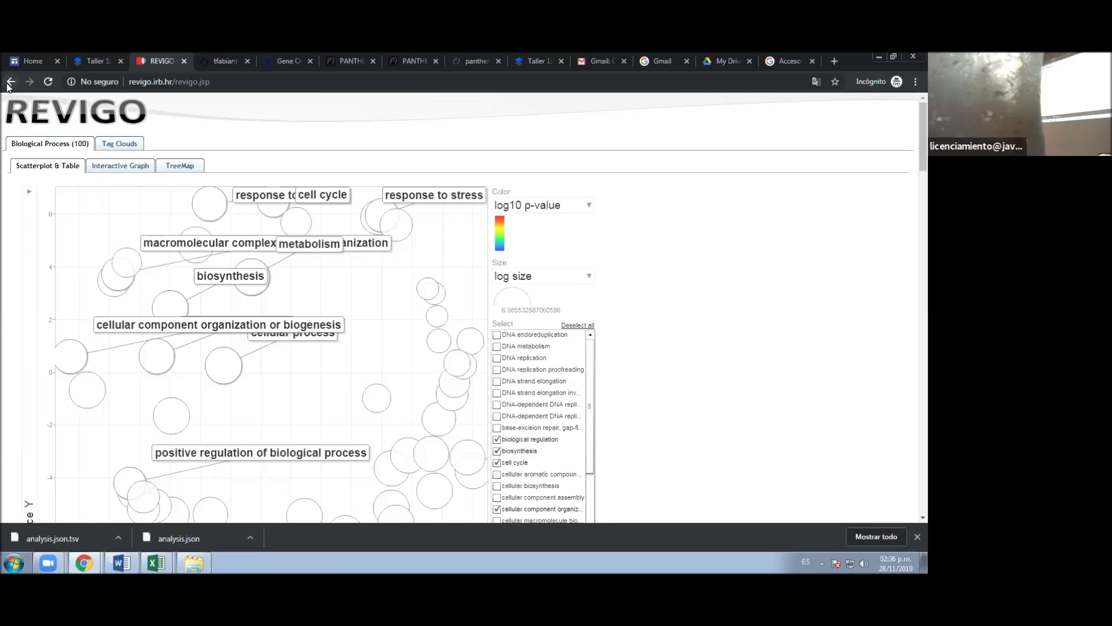
pyautogui.click(109, 167)
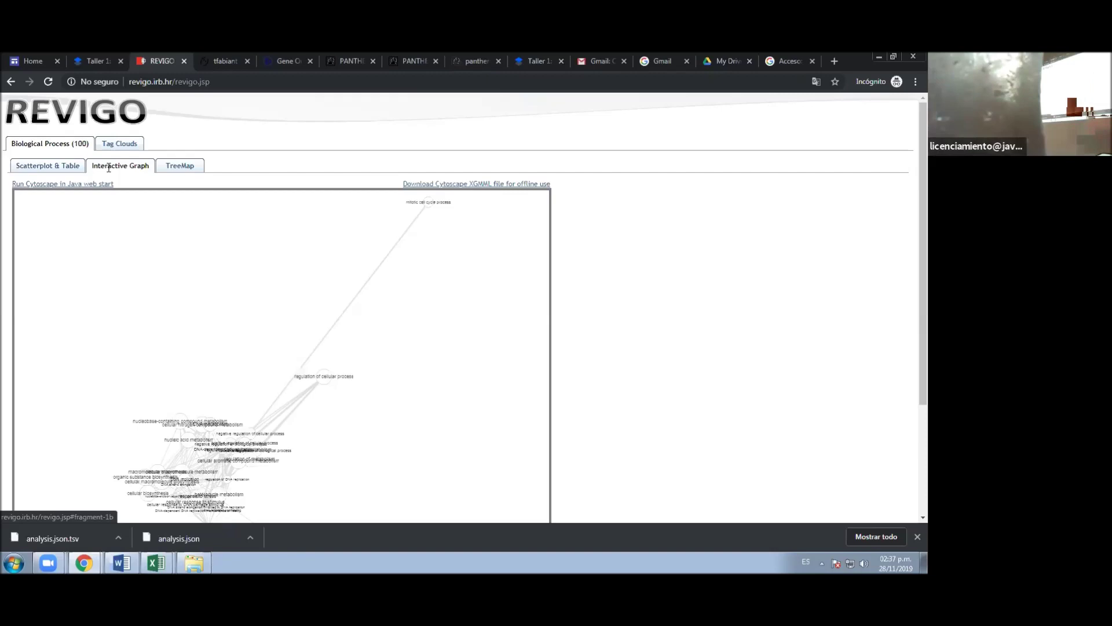
pyautogui.click(55, 168)
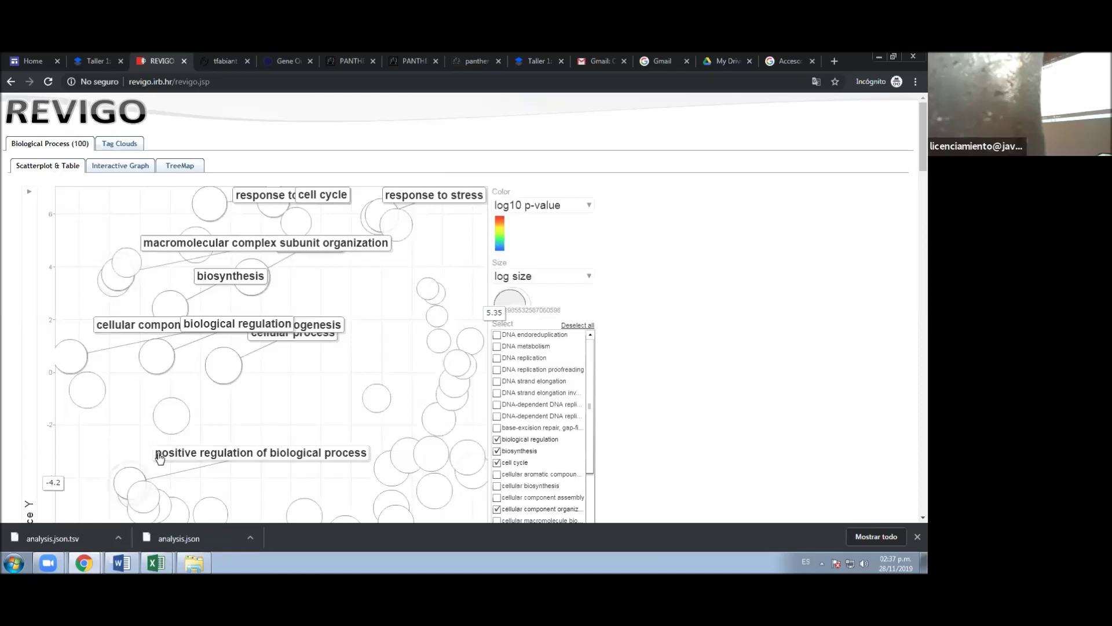
pyautogui.scroll(-1, 160, 458)
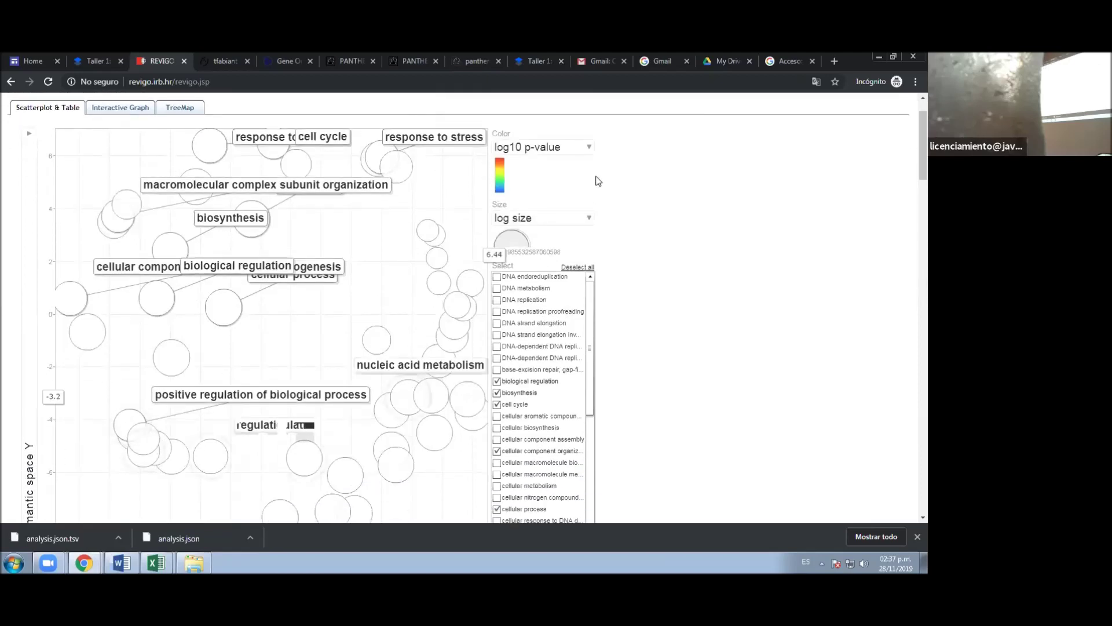
pyautogui.click(546, 225)
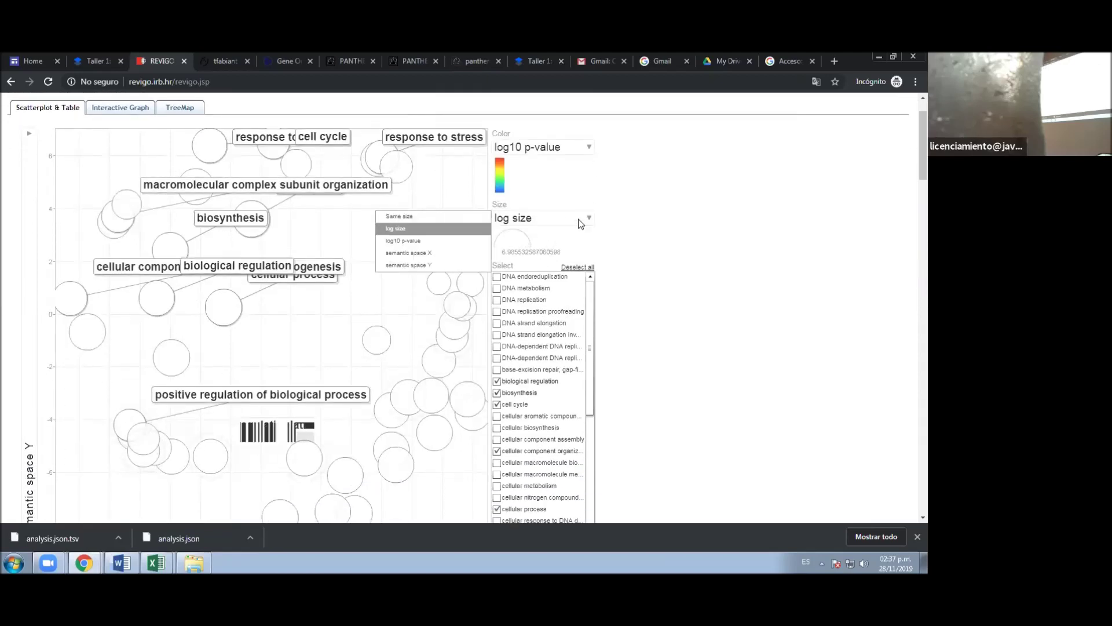
pyautogui.click(438, 242)
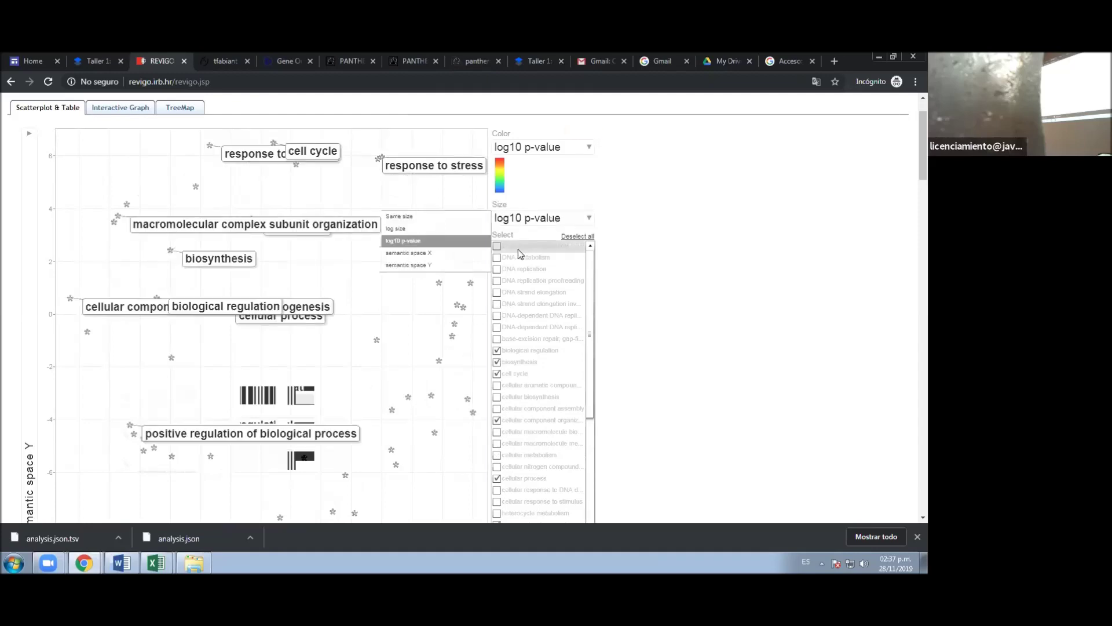
pyautogui.click(476, 253)
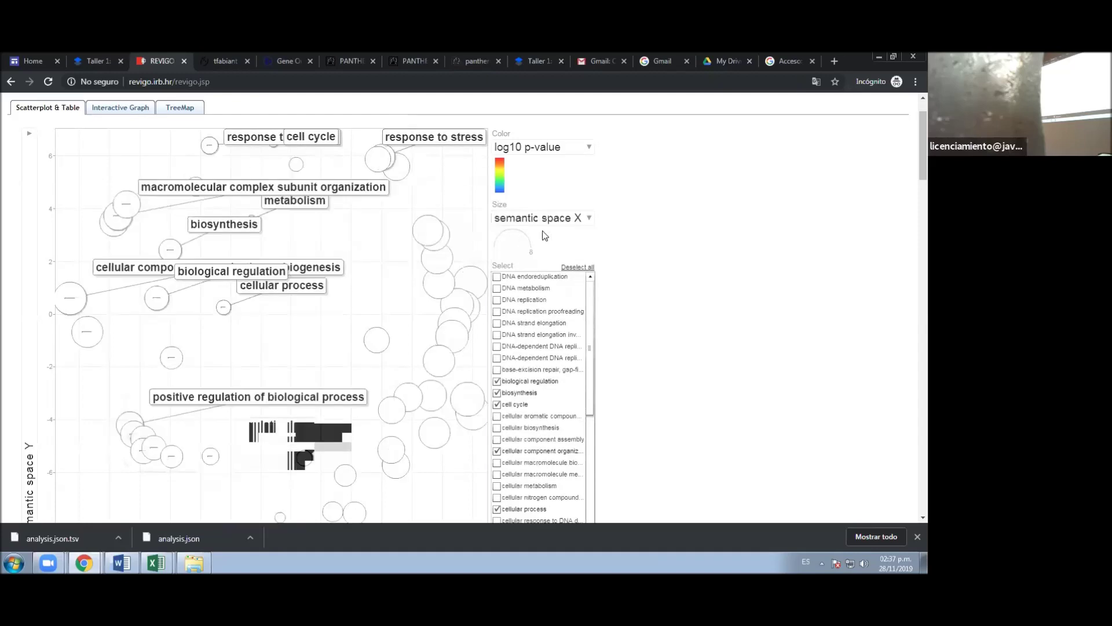
pyautogui.scroll(-2, 327, 426)
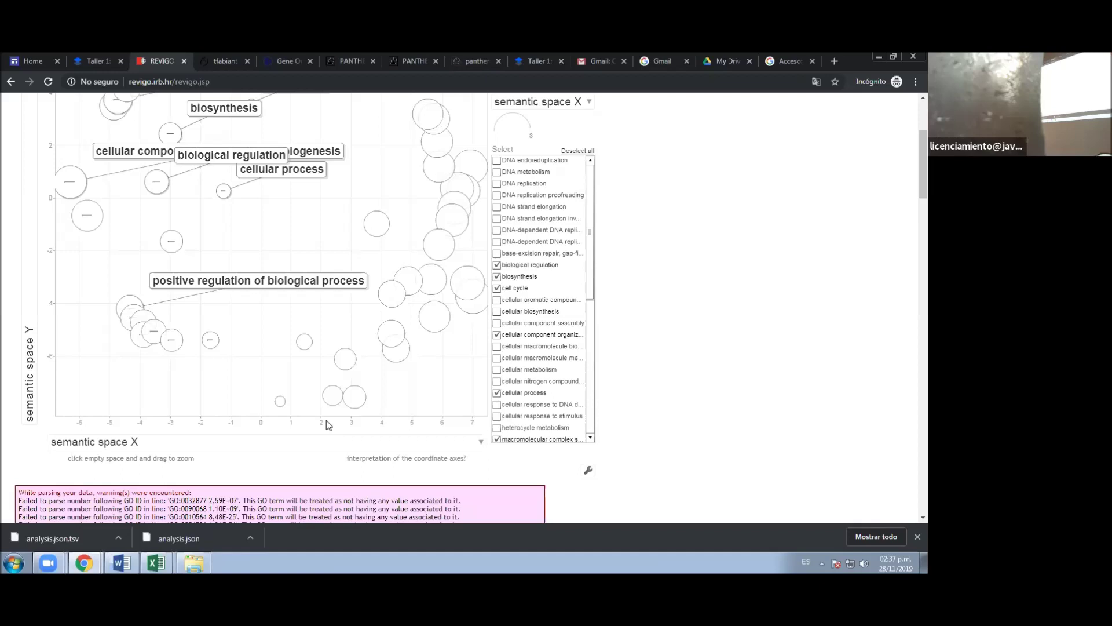
pyautogui.scroll(1, 98, 453)
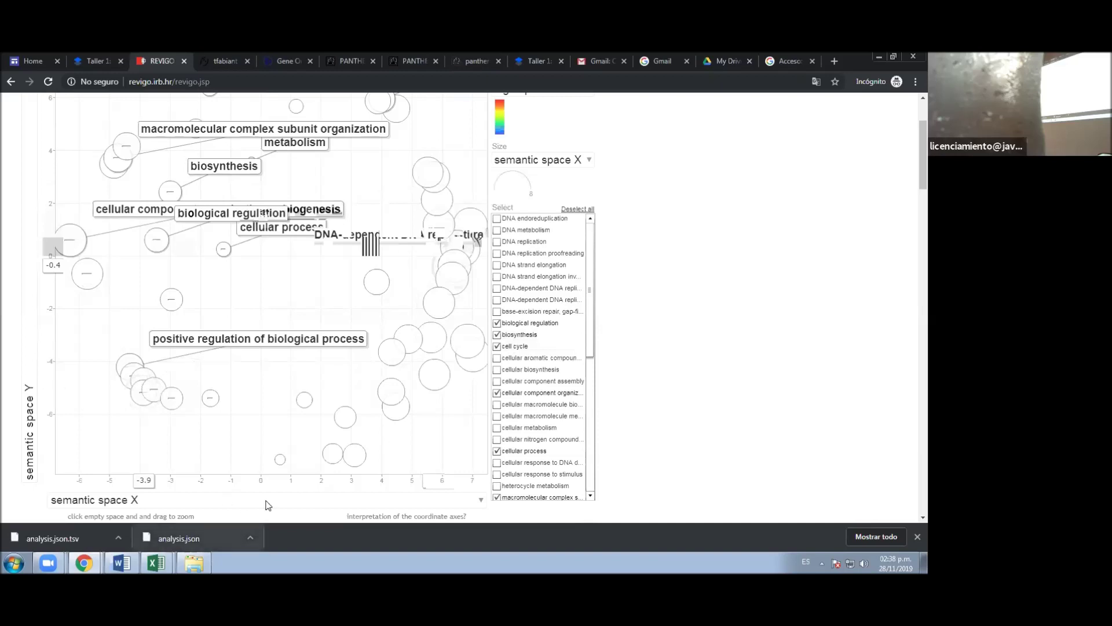
pyautogui.scroll(1, 618, 447)
pyautogui.scroll(2, 617, 447)
# - Drag the three regulation nodes out of the interactive graph cluster, then open the TreeMap view
pyautogui.click(110, 166)
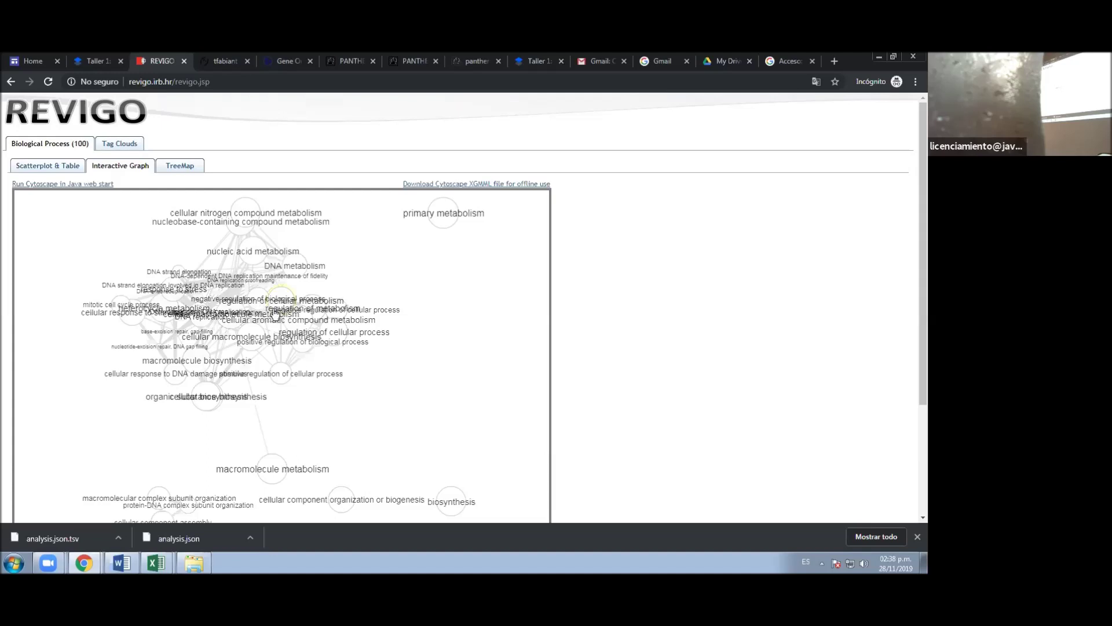
pyautogui.moveTo(258, 300); pyautogui.dragTo(434, 330)
pyautogui.moveTo(277, 374); pyautogui.dragTo(425, 442)
pyautogui.moveTo(336, 322); pyautogui.dragTo(479, 263)
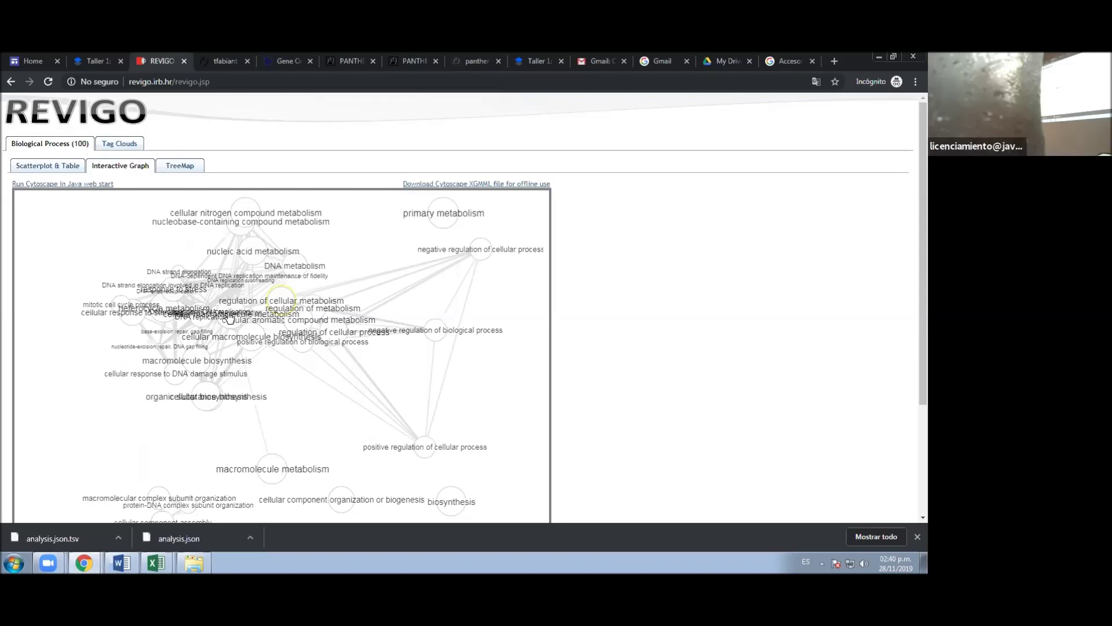
pyautogui.click(187, 168)
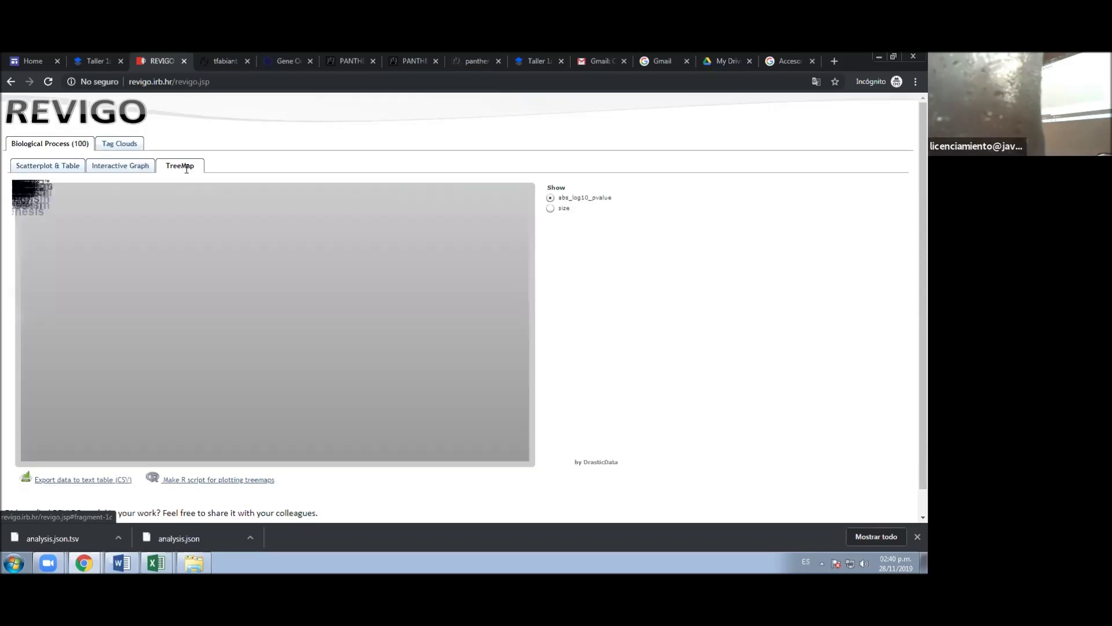
# - Reload the treemap of the 100 biological process terms and size its boxes by 'size'
pyautogui.click(141, 167)
pyautogui.click(162, 166)
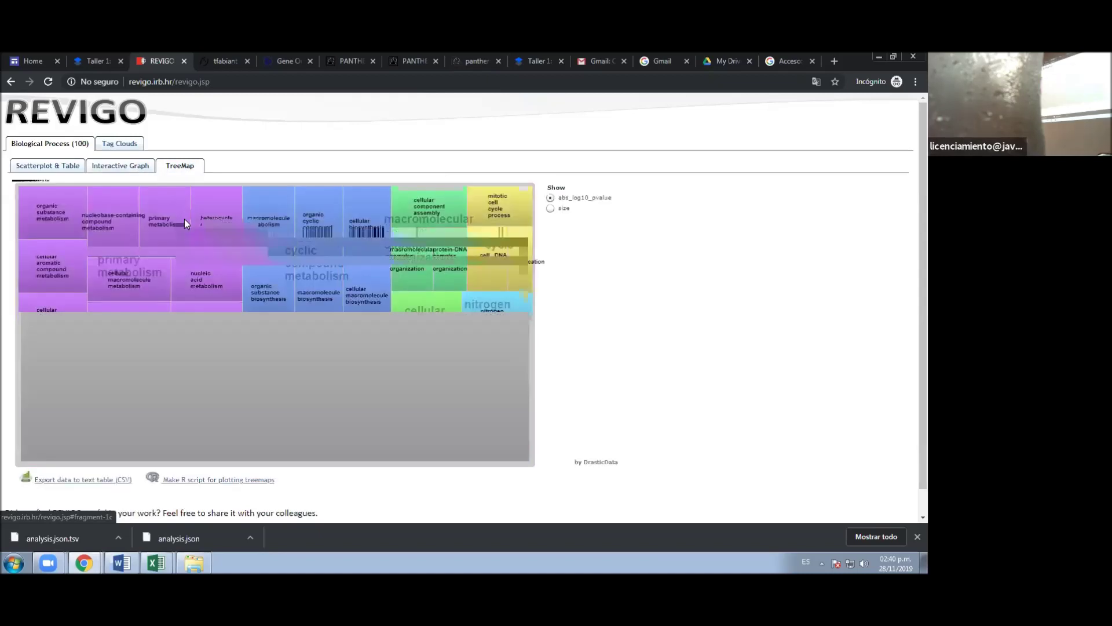
pyautogui.click(130, 167)
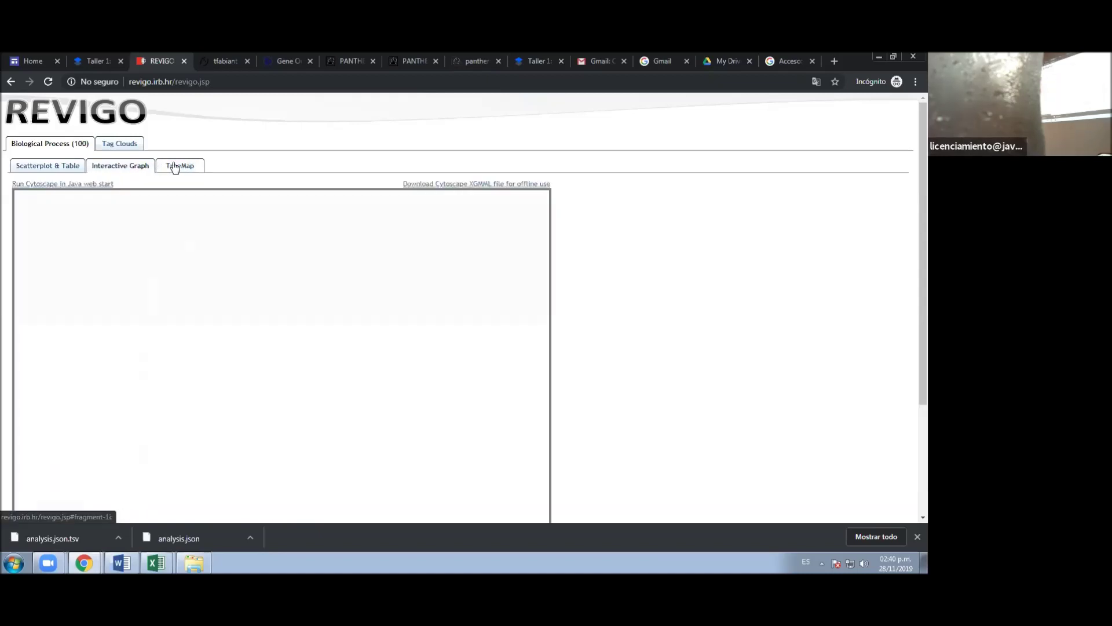
pyautogui.click(174, 166)
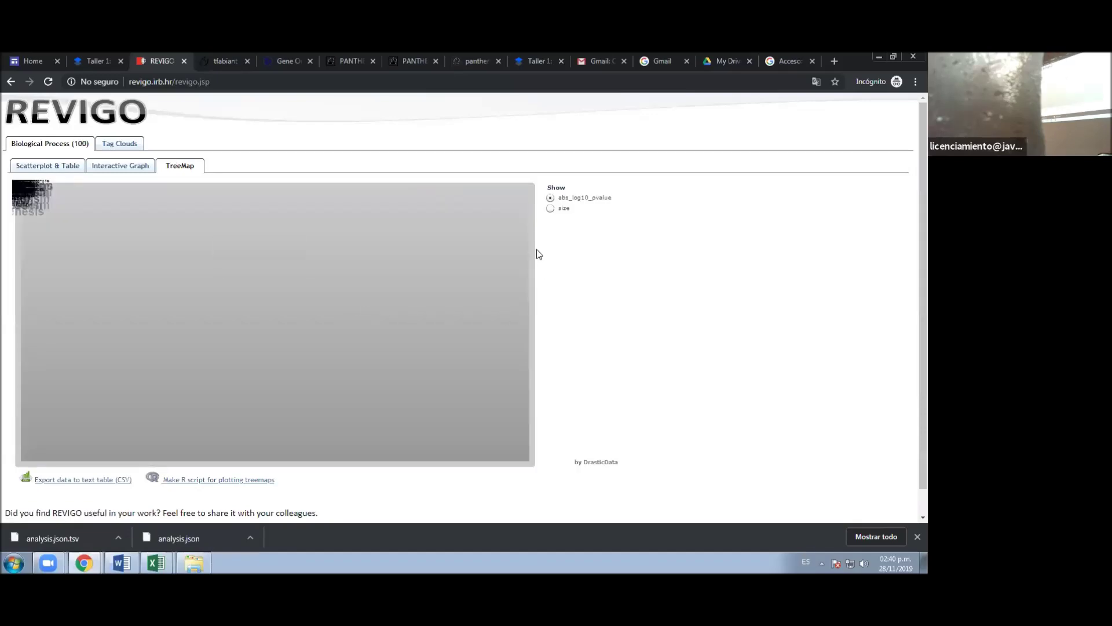
pyautogui.click(554, 209)
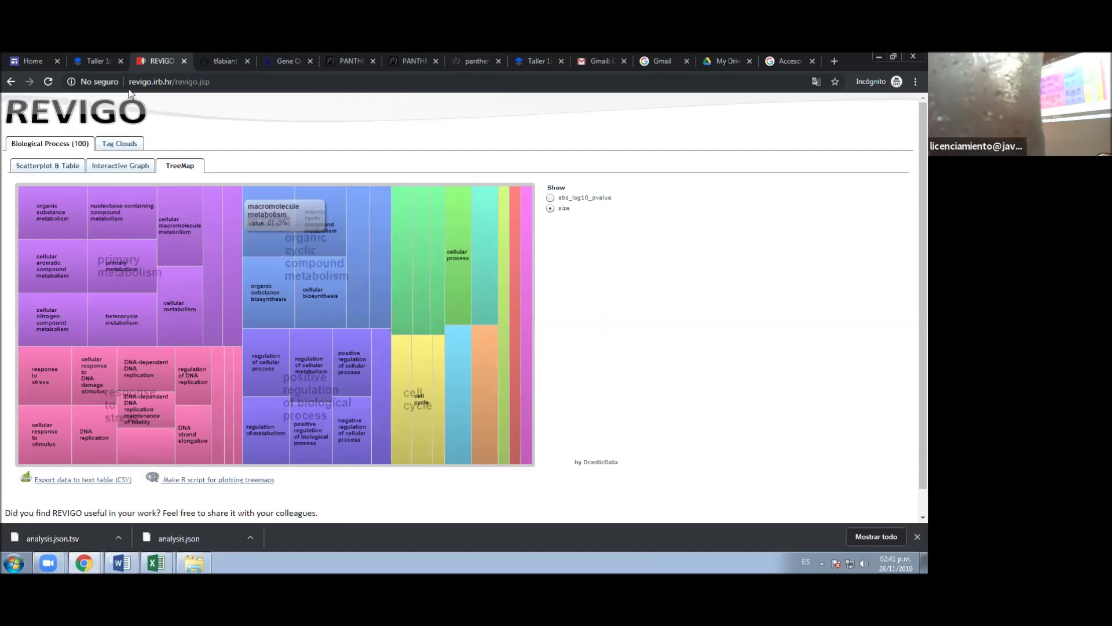
# - Go to the Taller 1 document and scroll to the Análisis de Correlación code
pyautogui.click(99, 60)
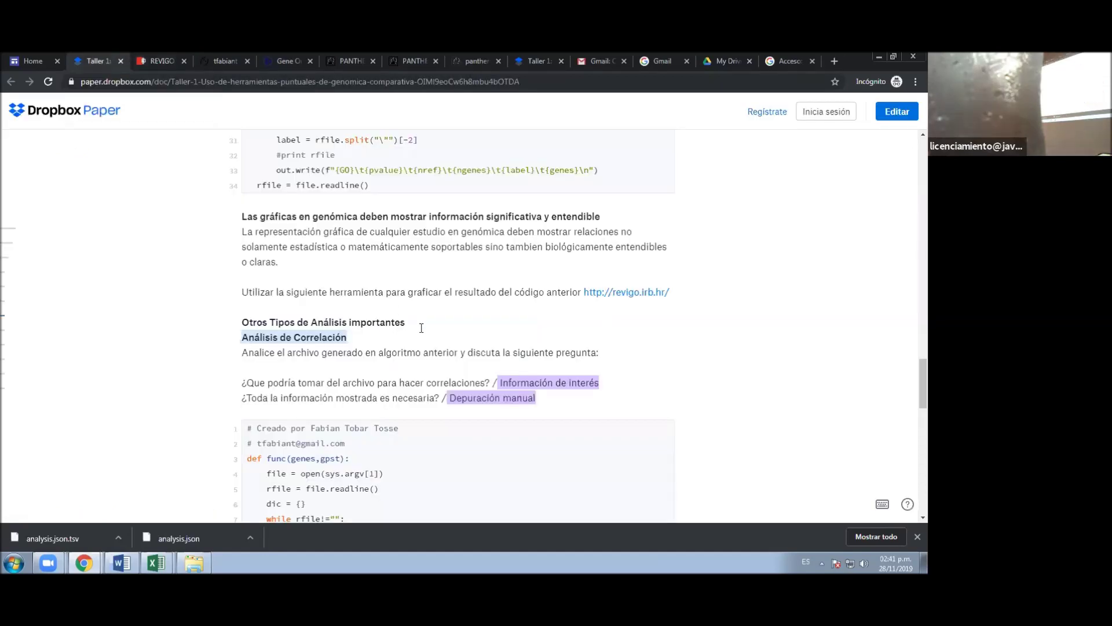
pyautogui.scroll(-2, 421, 328)
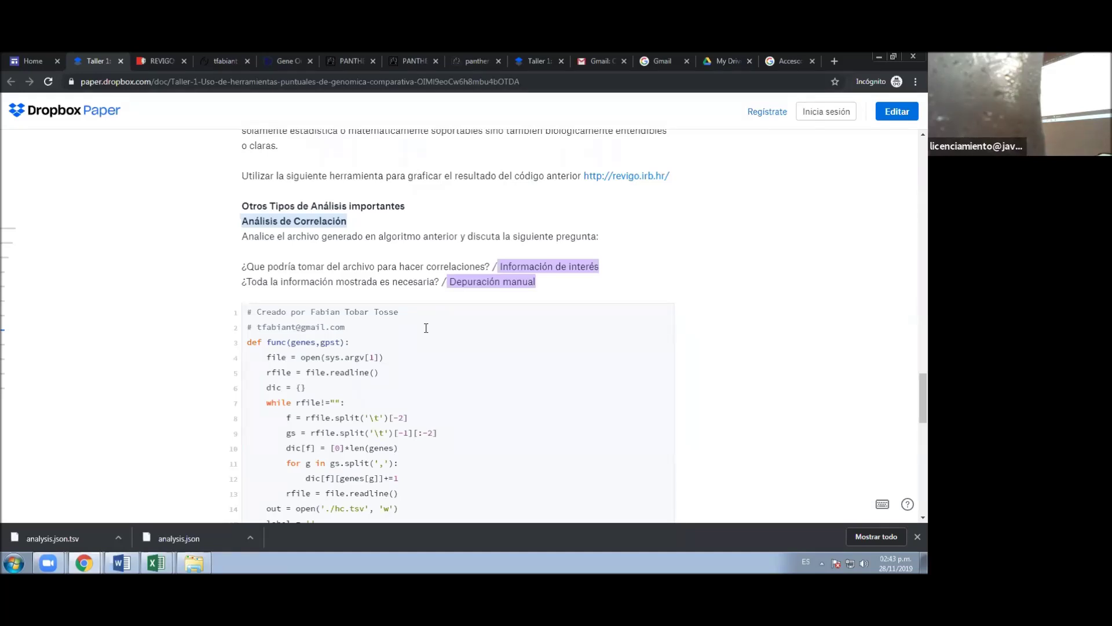
# - Look over the REVIGO treemap, then open analysis.json.tsv from the PythonAnywhere home directory
pyautogui.click(164, 66)
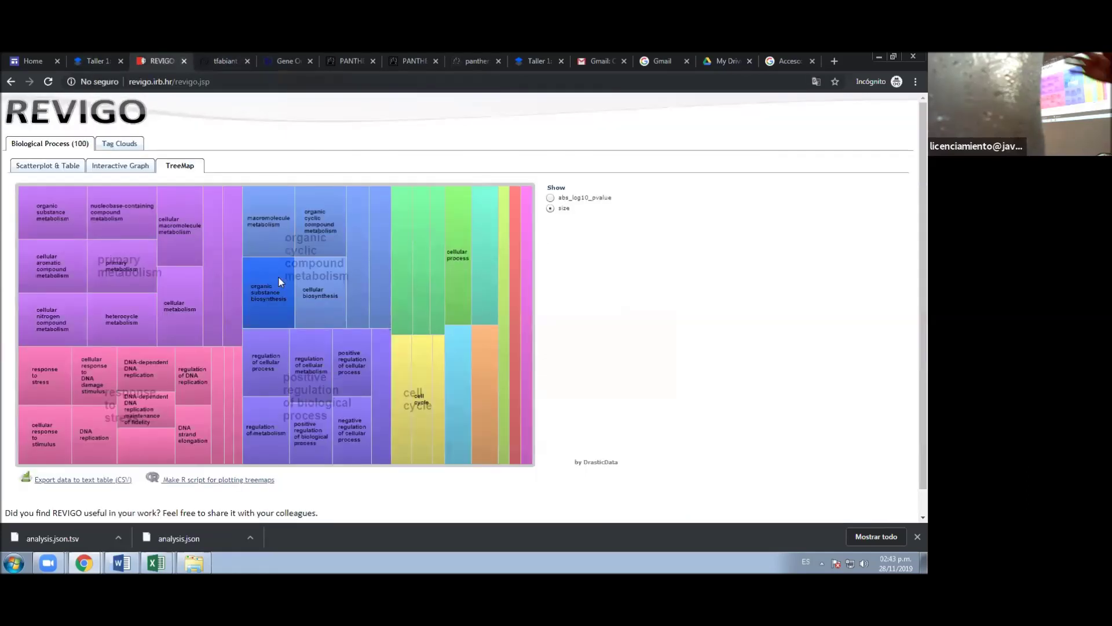
pyautogui.moveTo(278, 282)
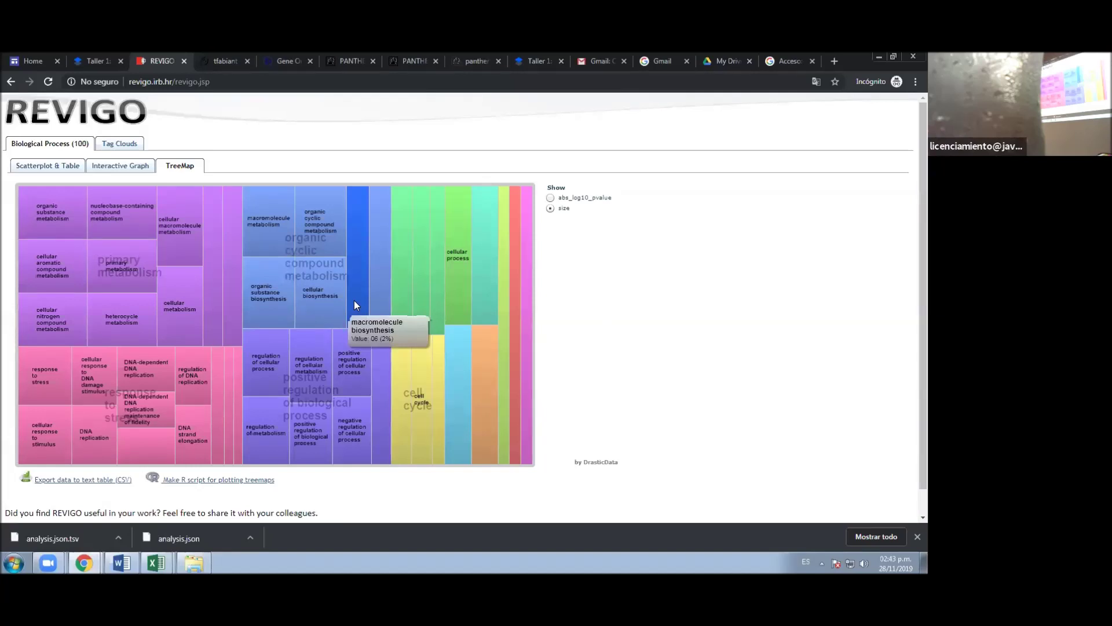
pyautogui.click(217, 61)
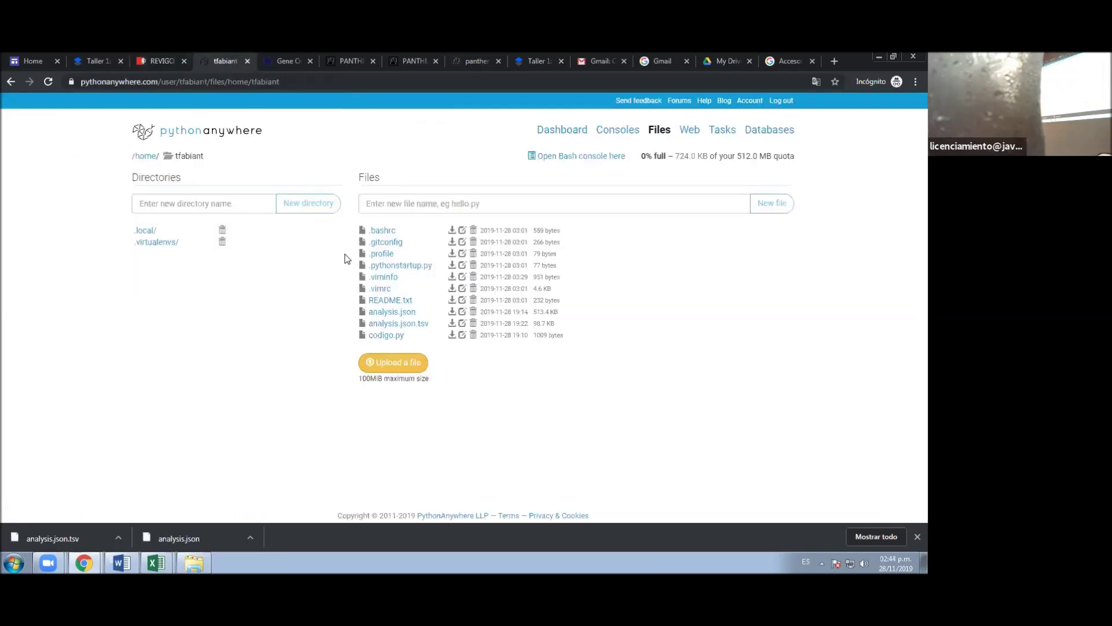
pyautogui.click(411, 325)
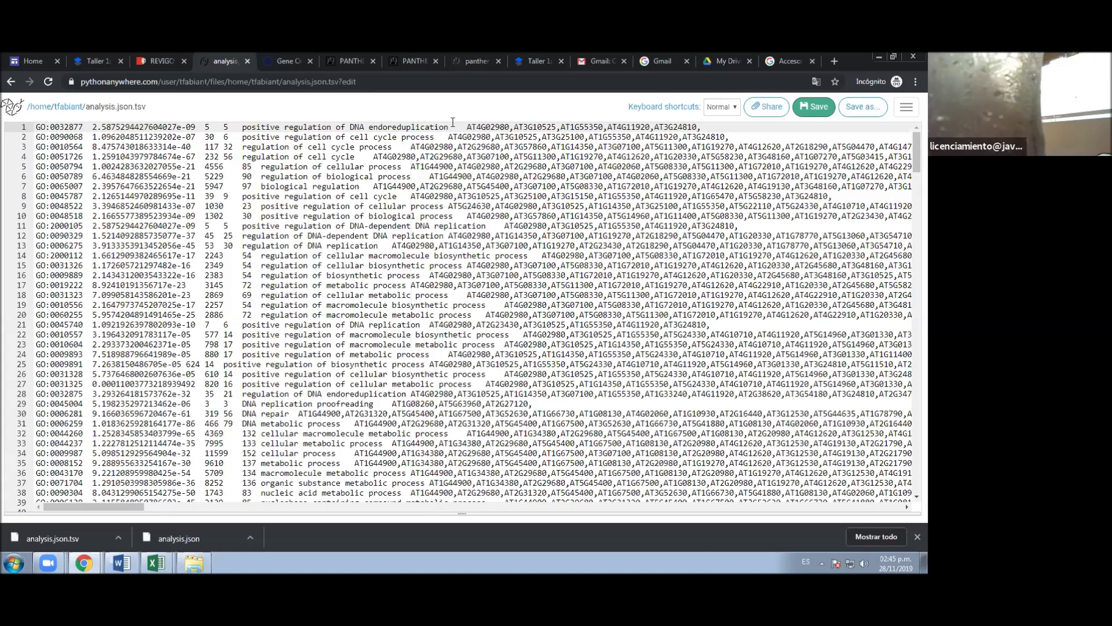
# - In Taller 1, scroll through the correlation script defining func and genelist that writes hc.tsv
pyautogui.click(92, 60)
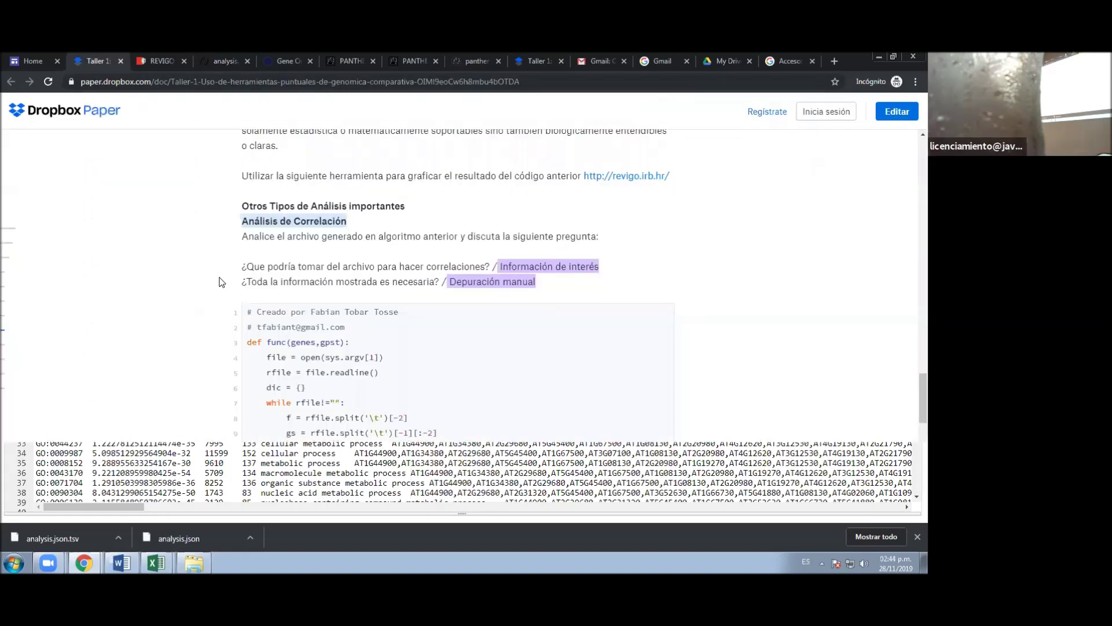
pyautogui.scroll(-6, 350, 394)
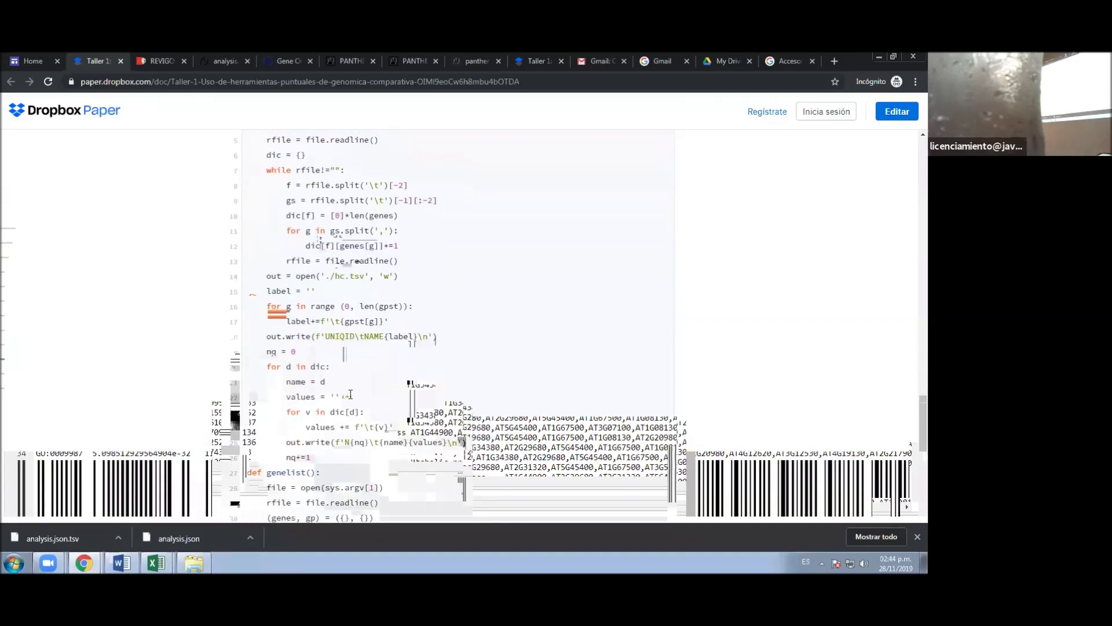
pyautogui.scroll(-1, 350, 394)
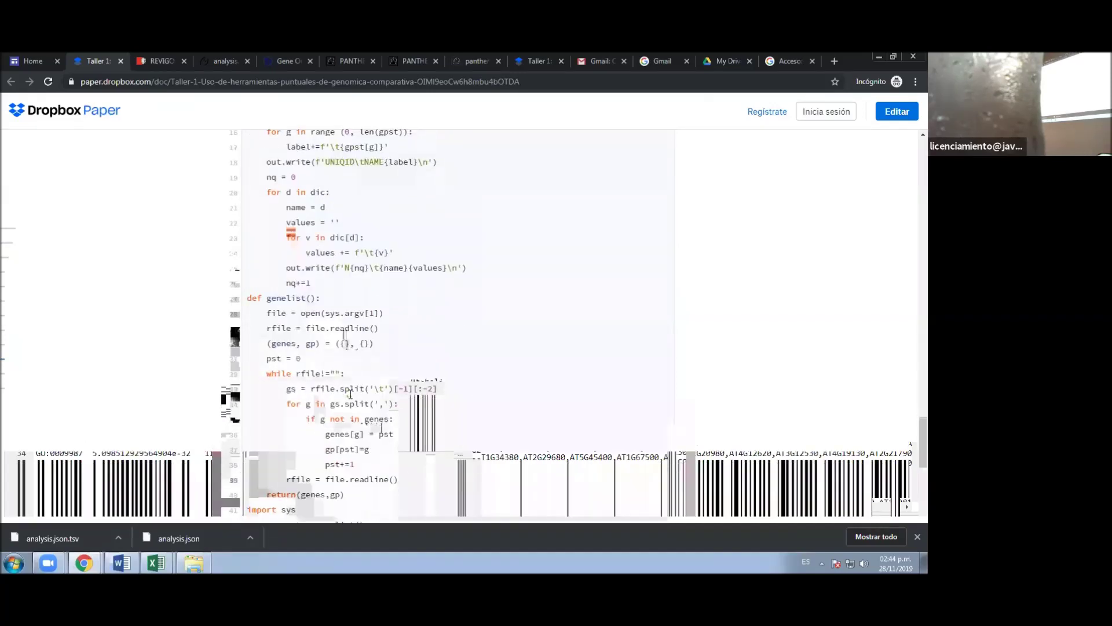
pyautogui.scroll(5, 350, 394)
pyautogui.scroll(1, 350, 395)
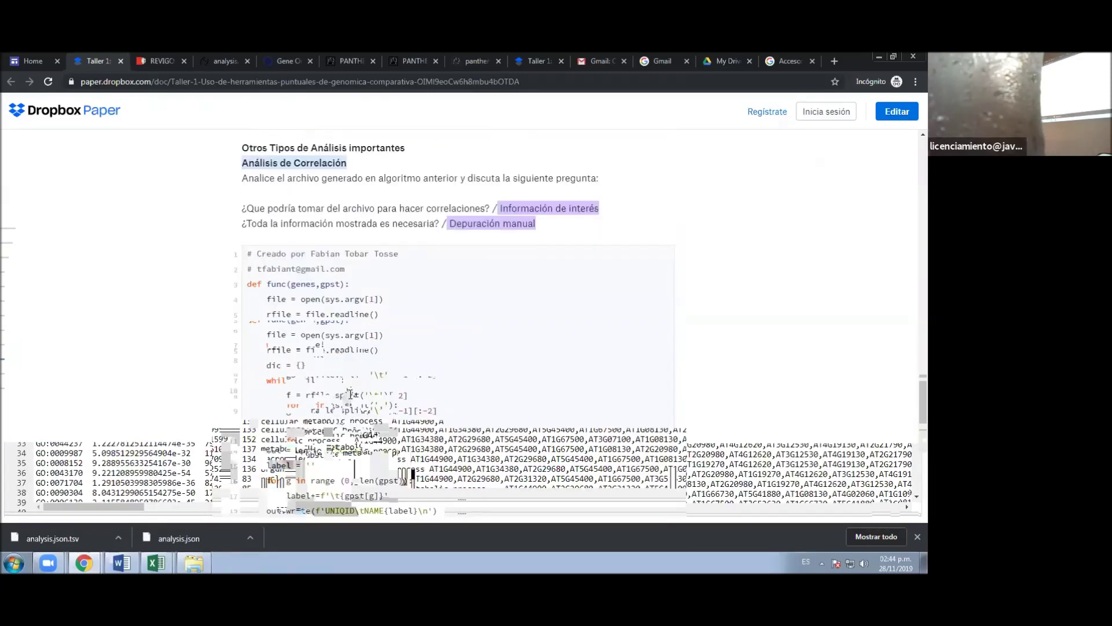
pyautogui.scroll(-1, 352, 388)
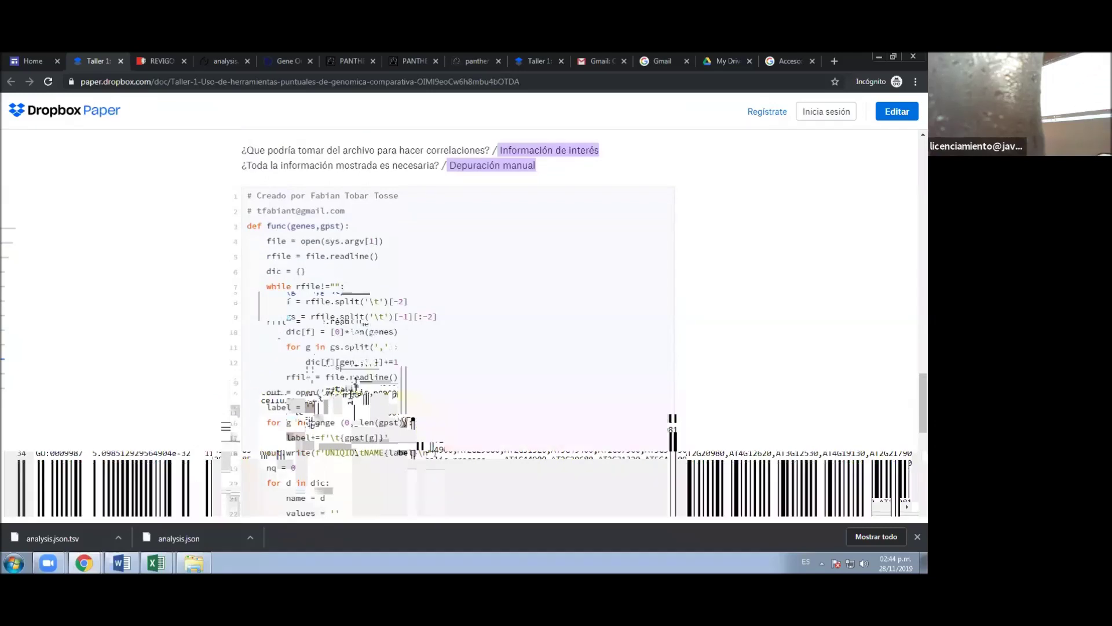
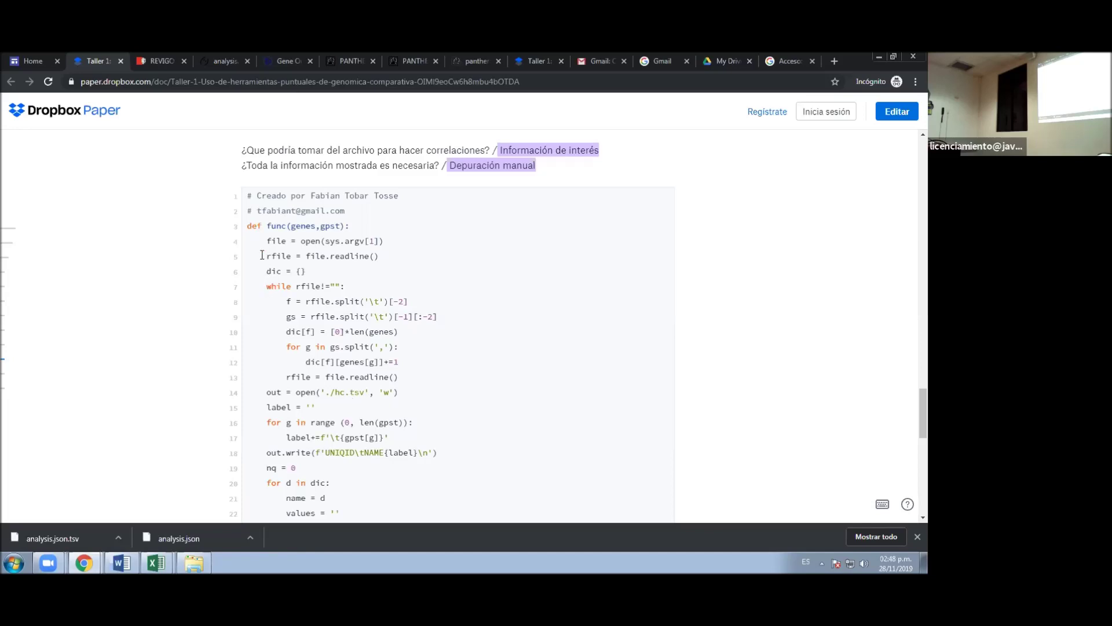
# - In Dropbox Paper, select the script from def func(genes,gpst) down to the final func(genes,gpst) line
pyautogui.moveTo(247, 225); pyautogui.dragTo(248, 256)
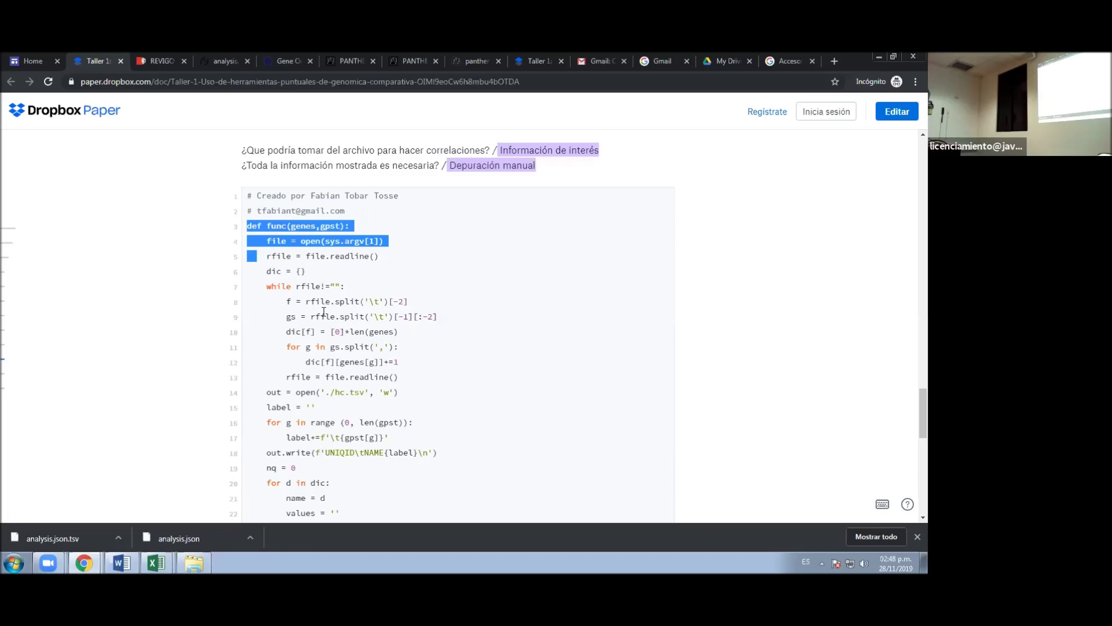
pyautogui.scroll(-4, 324, 311)
pyautogui.scroll(-4, 324, 311)
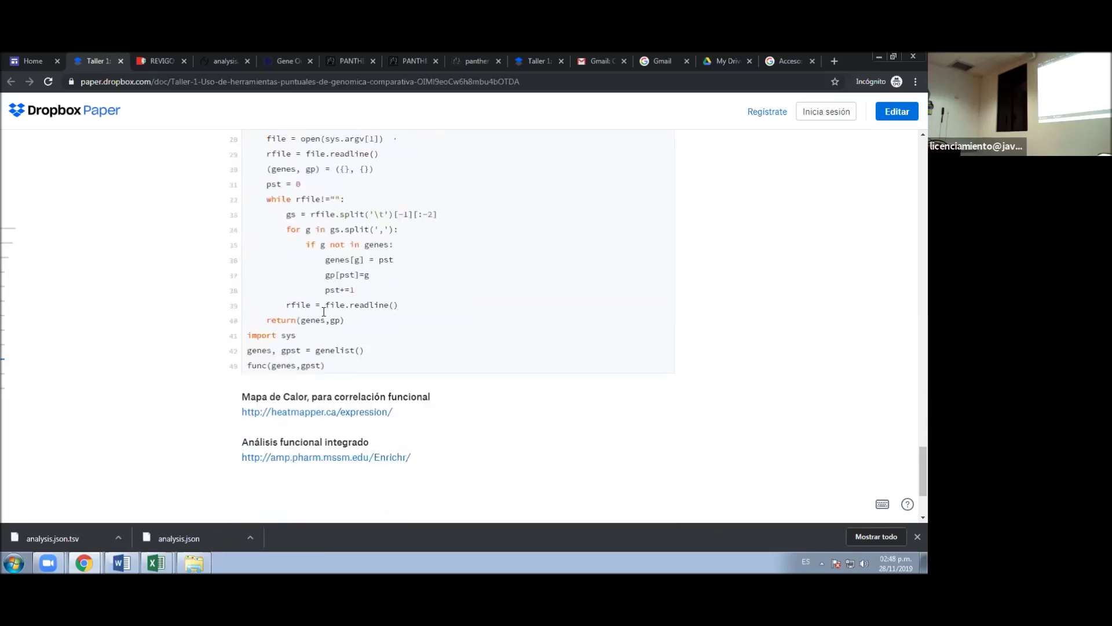
pyautogui.keyDown('shift'); pyautogui.click(328, 366); pyautogui.keyUp('shift')
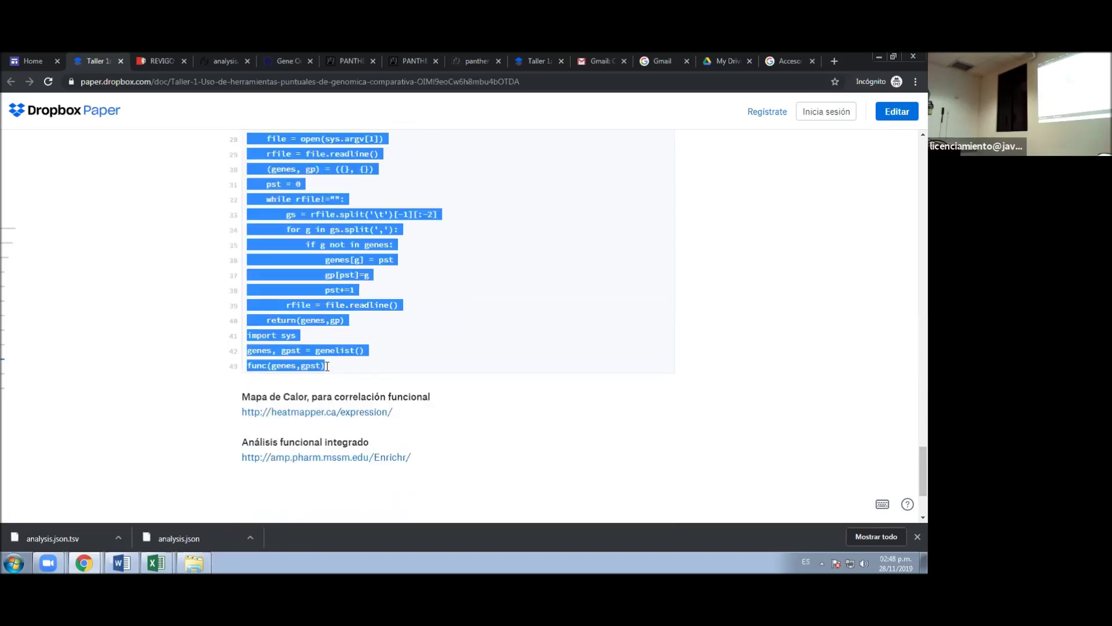
pyautogui.click(215, 62)
pyautogui.click(907, 107)
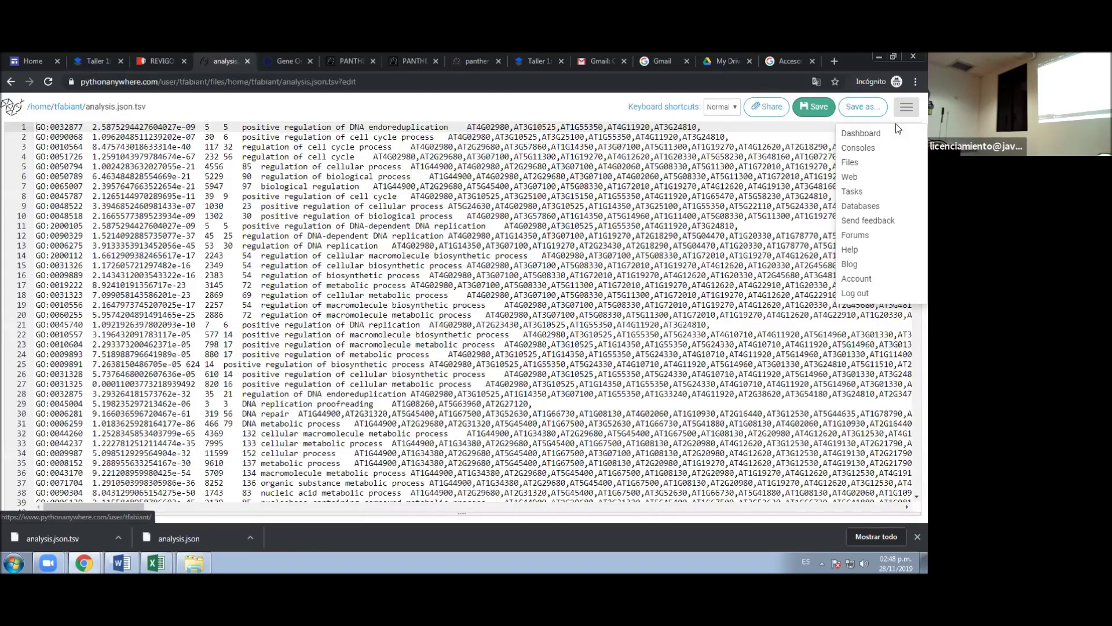
# - Create codigo2.py in the home Files, paste the 42-line script into it, and save
pyautogui.click(861, 163)
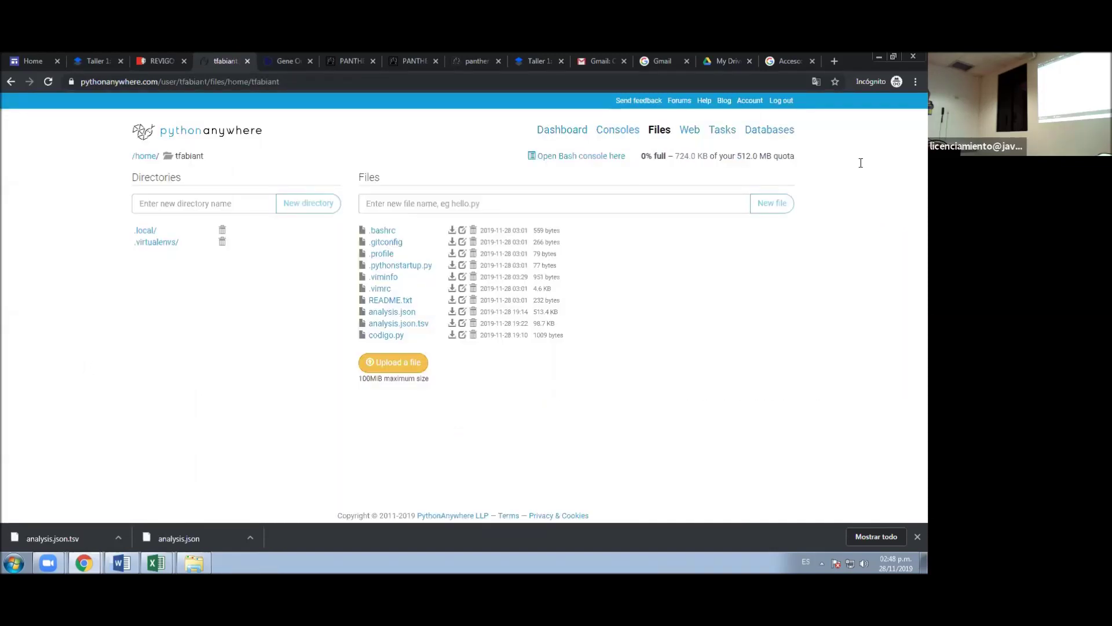
pyautogui.click(555, 203)
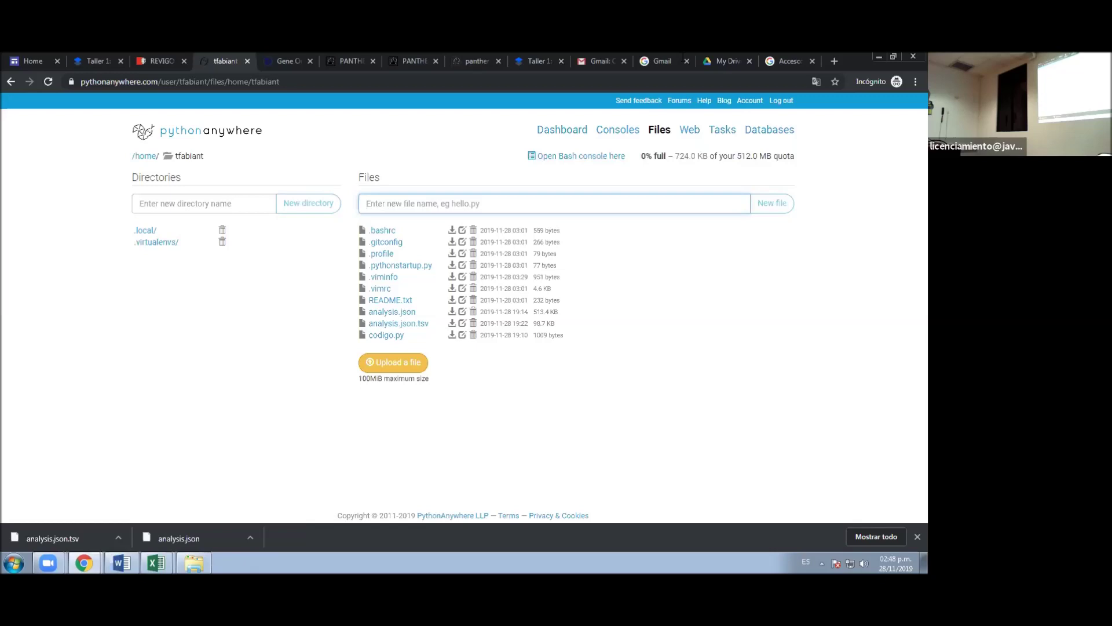
pyautogui.write('codi')
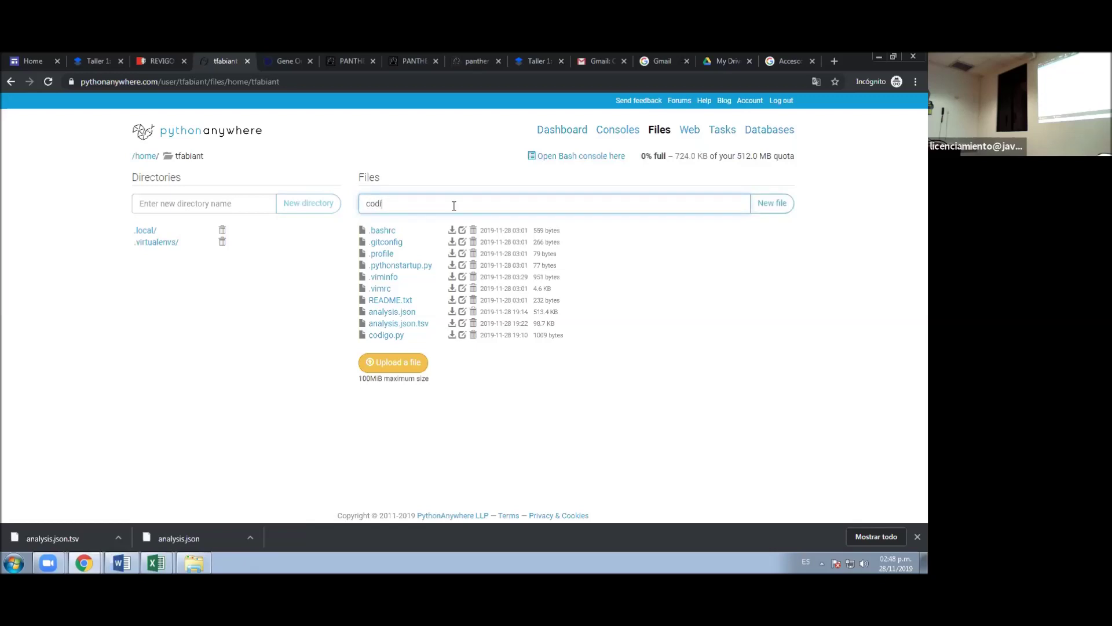
pyautogui.write('fogo2.py')
pyautogui.click(789, 206)
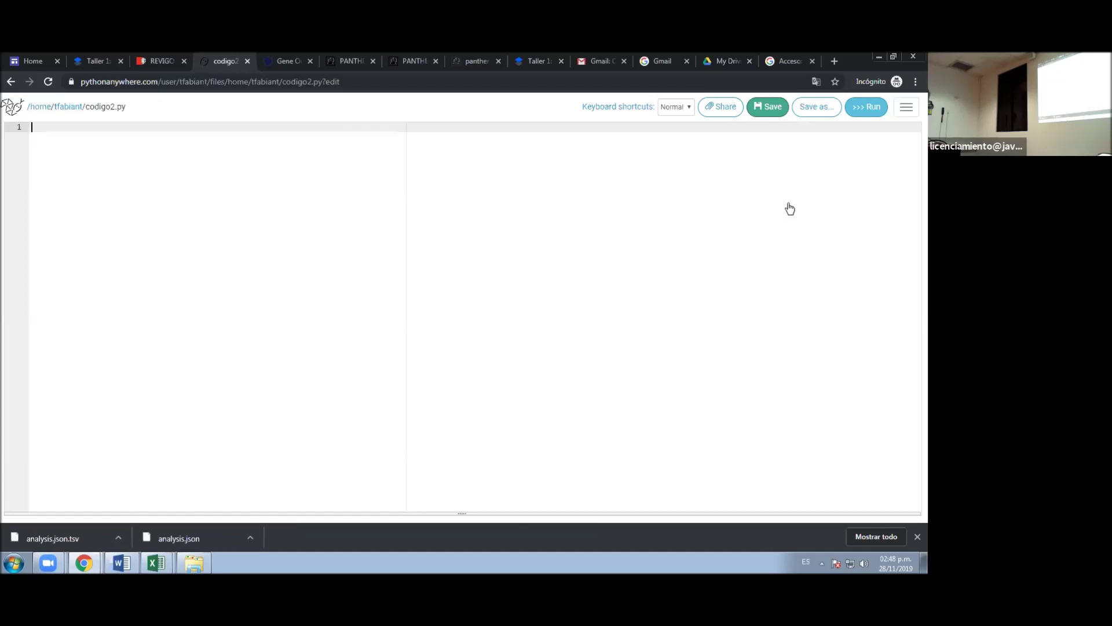
pyautogui.hotkey('ctrl', 'v')
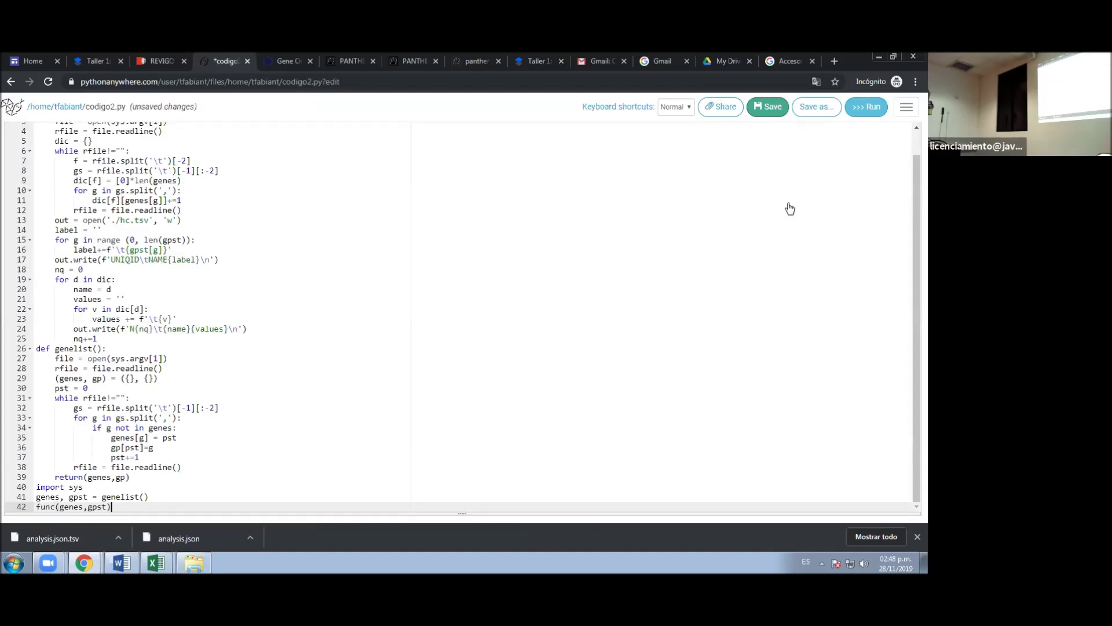
pyautogui.scroll(1, 570, 249)
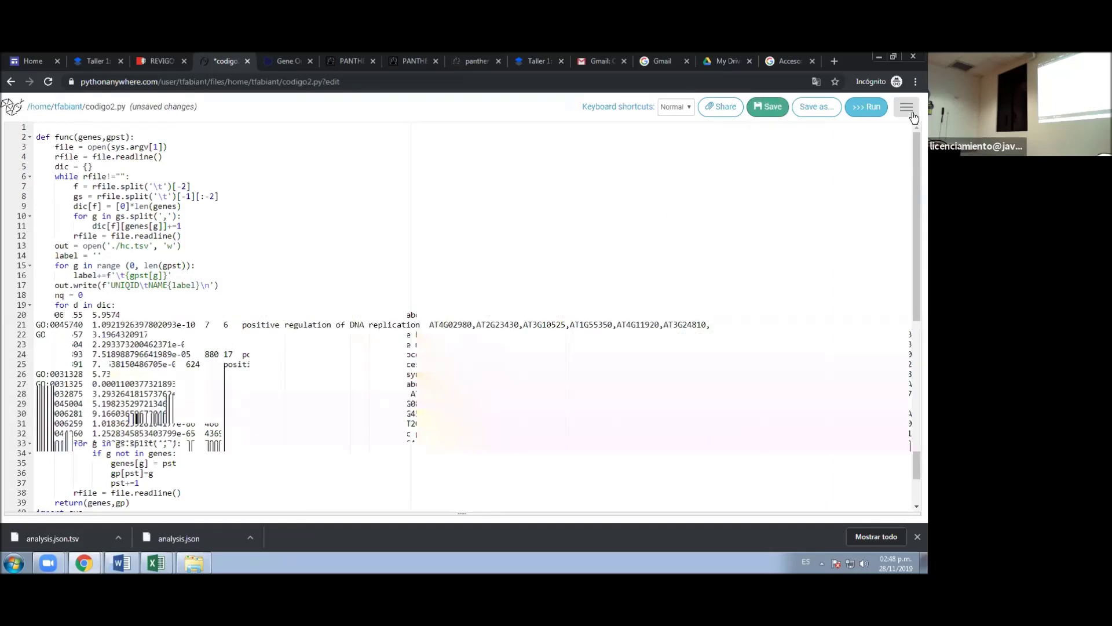
pyautogui.hotkey('ctrl', 's')
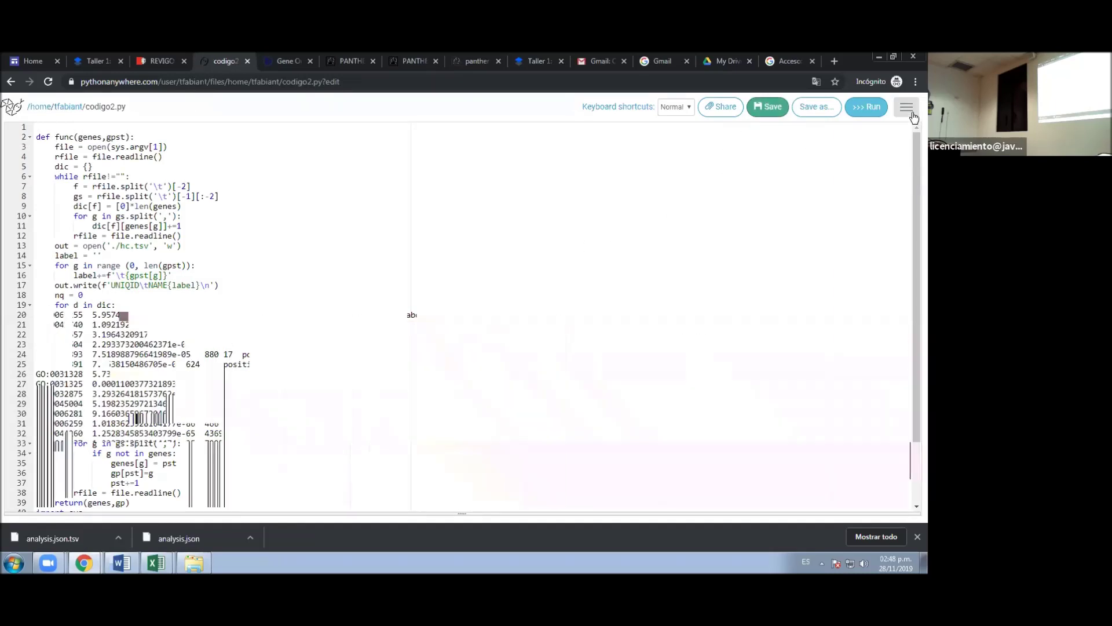
pyautogui.click(912, 113)
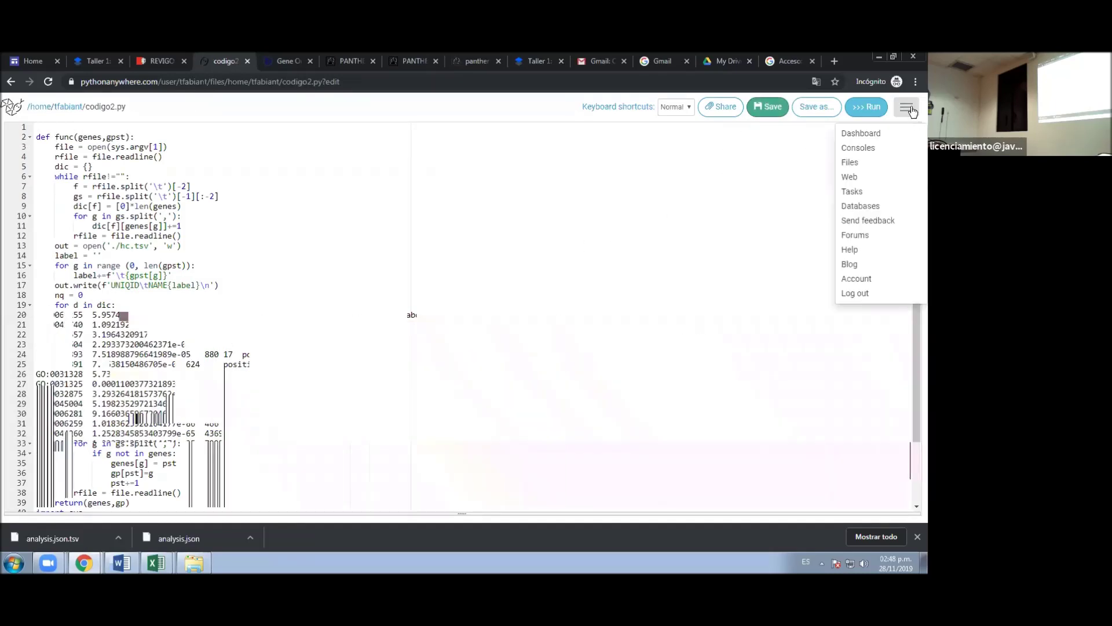
# - On the Consoles page, close the two existing Bash consoles and start a new Bash console
pyautogui.click(867, 148)
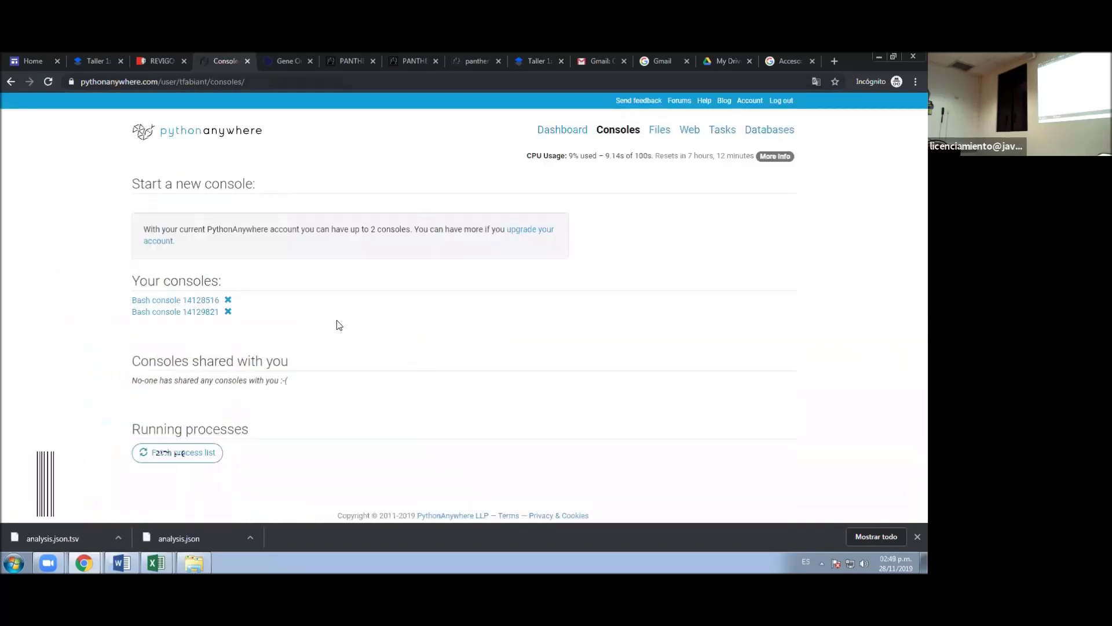
pyautogui.click(229, 313)
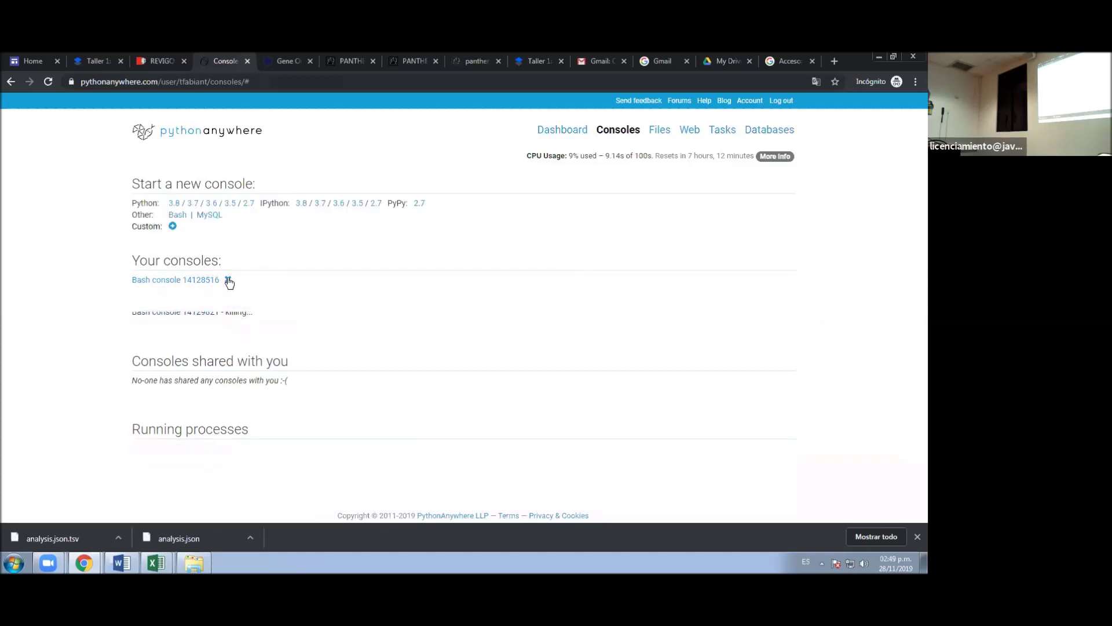
pyautogui.click(227, 279)
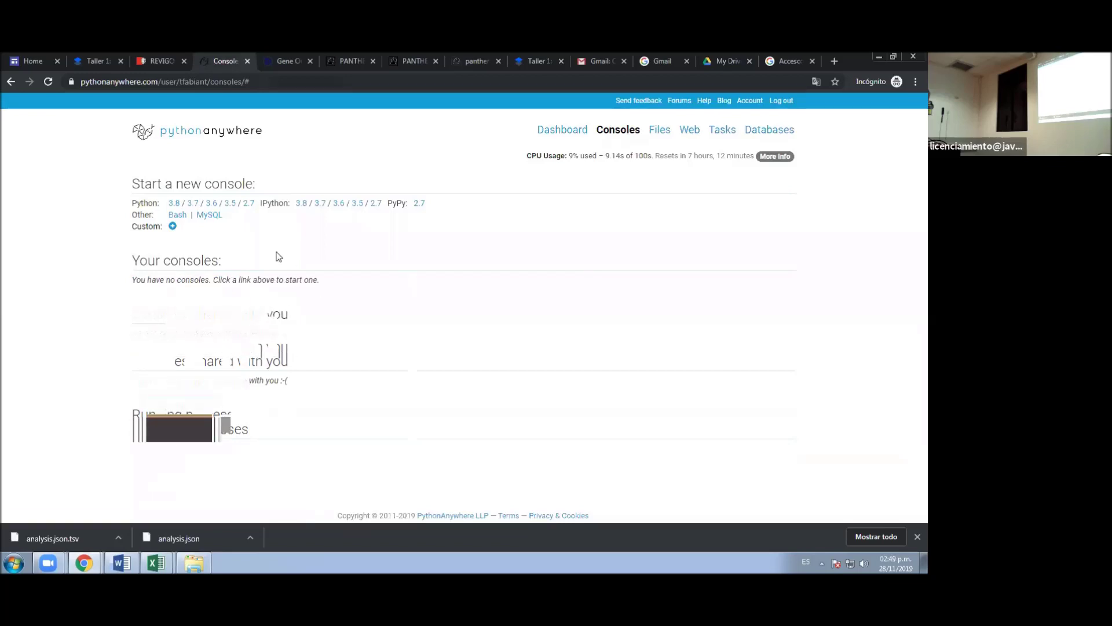
pyautogui.click(178, 215)
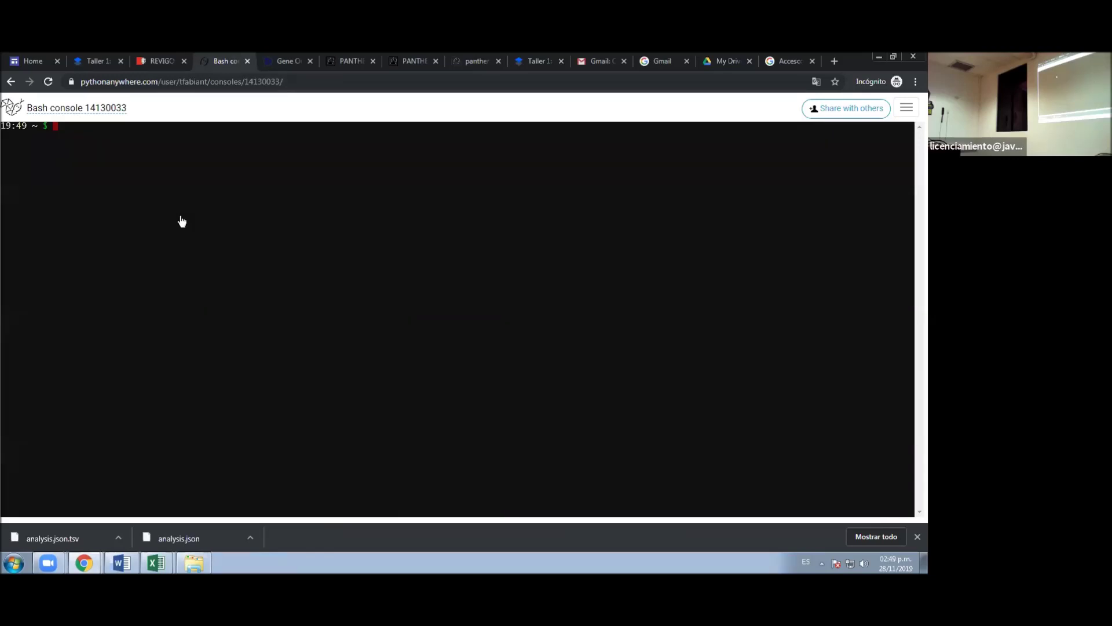
# - List the home folder, run python3 codigo2.py analysis.json.tsv, and return to Files
pyautogui.write('ls')
pyautogui.press('Return')
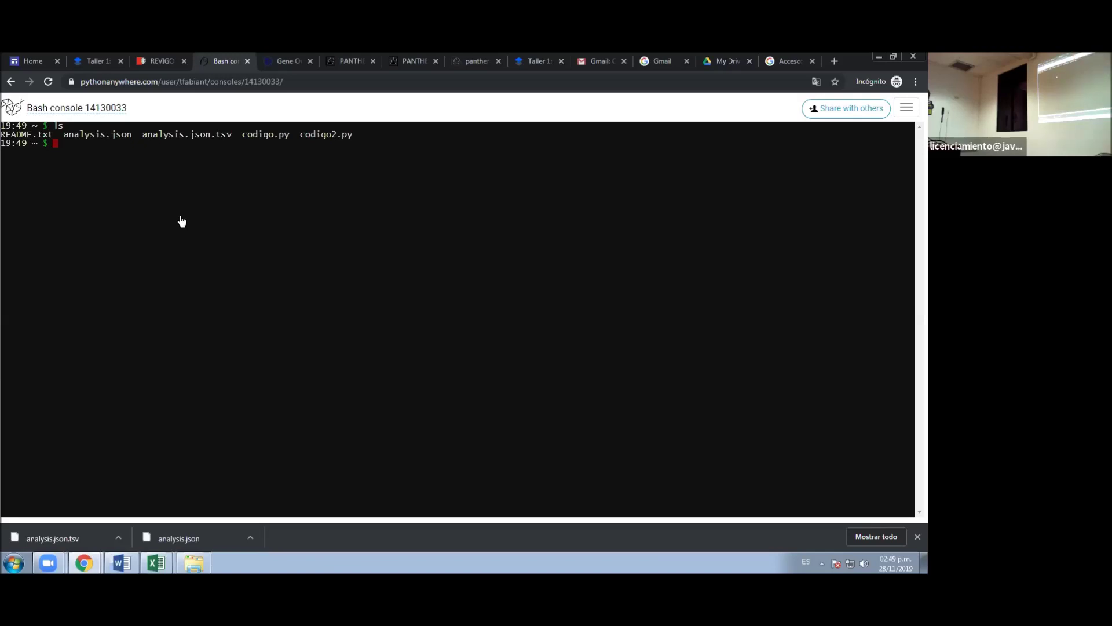
pyautogui.write('python3 codigo2')
pyautogui.press('Tab')
pyautogui.write('an')
pyautogui.press('Tab')
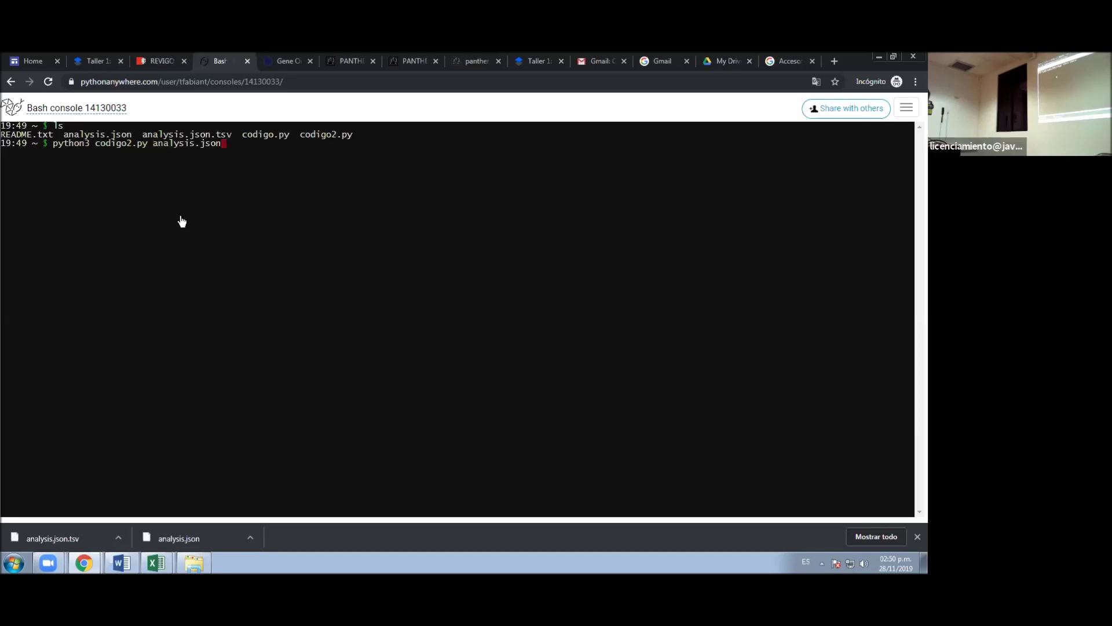
pyautogui.write('.')
pyautogui.press('Tab')
pyautogui.press('Return')
pyautogui.click(901, 110)
pyautogui.click(850, 163)
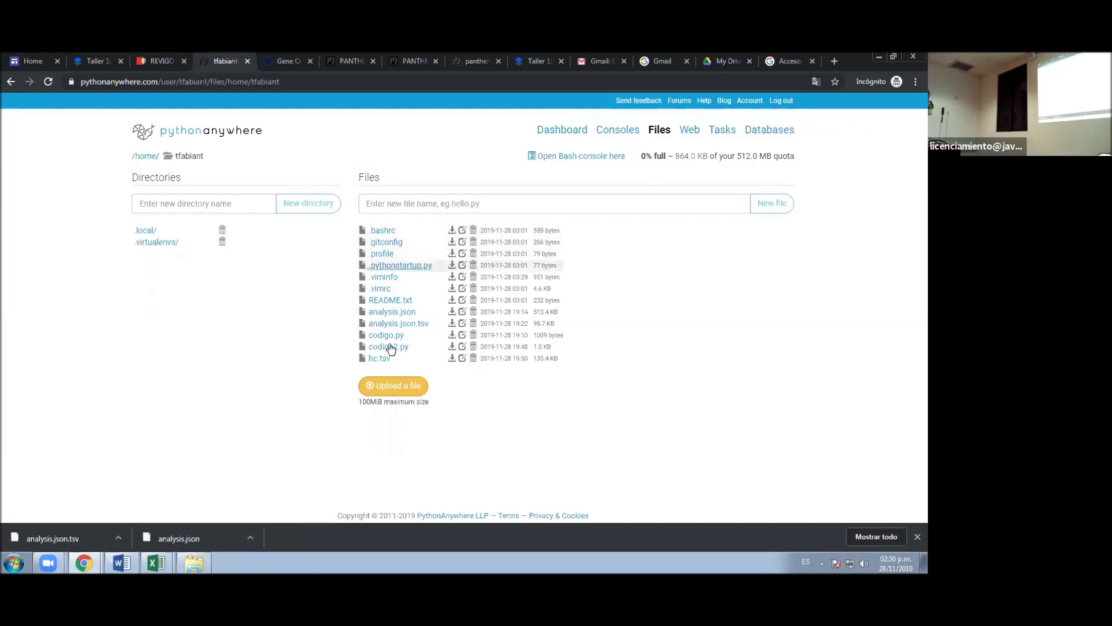
# - Open hc.tsv from the Files list to view its GO-term rows of 0/1 gene values
pyautogui.click(380, 360)
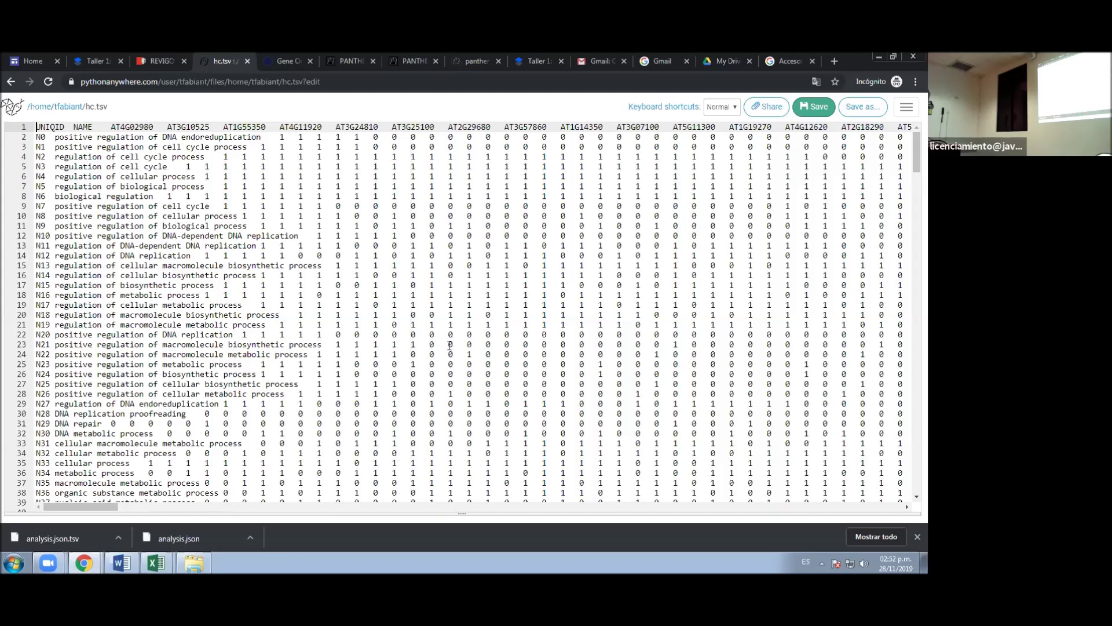
pyautogui.click(94, 62)
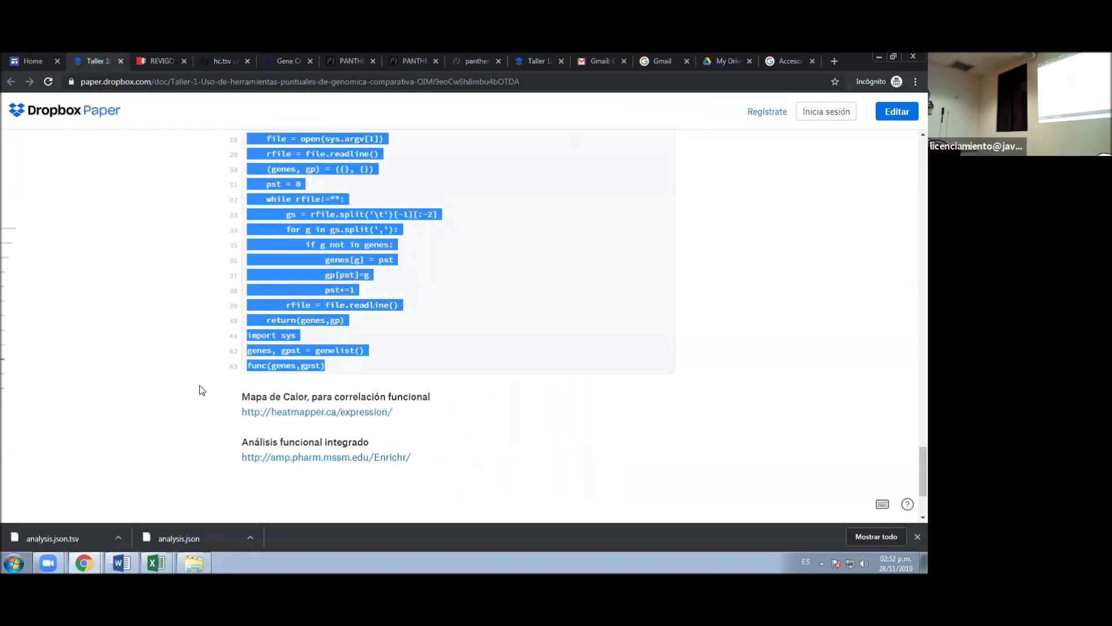
pyautogui.scroll(-2, 439, 391)
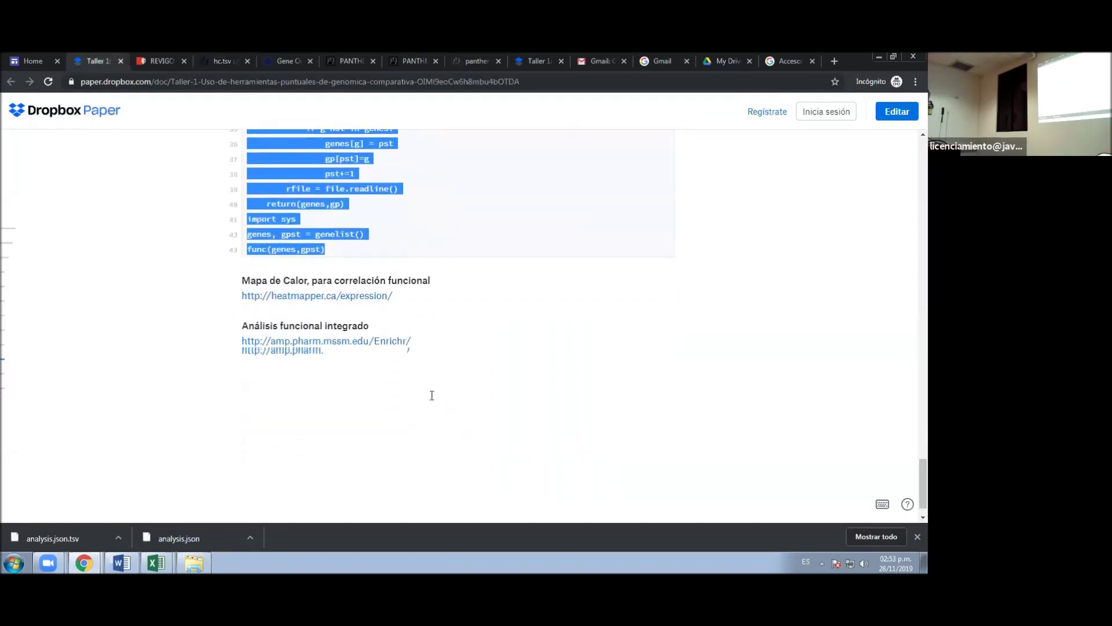
pyautogui.click(308, 296)
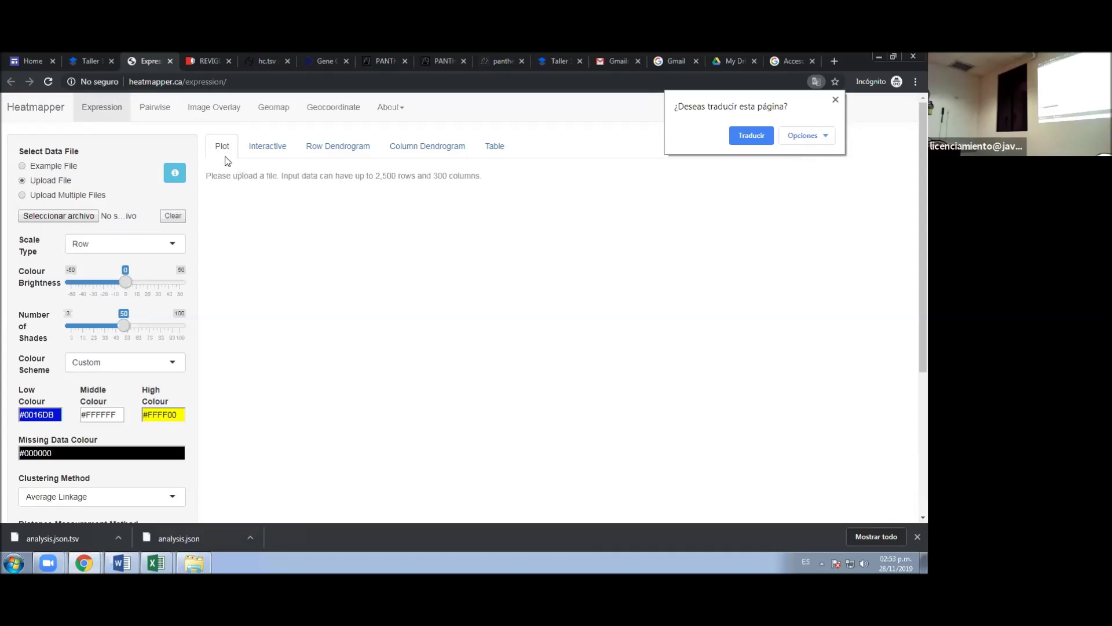
# - Download hc.tsv from the PythonAnywhere Files list, then return to the Heatmapper page
pyautogui.click(241, 59)
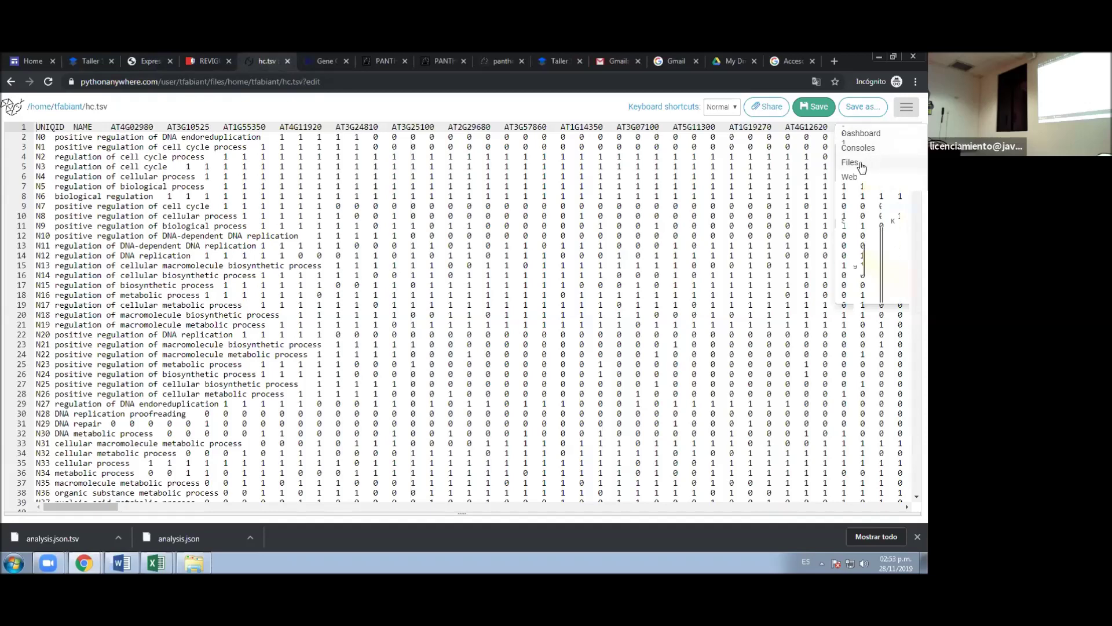
pyautogui.hotkey('alt', 'Left')
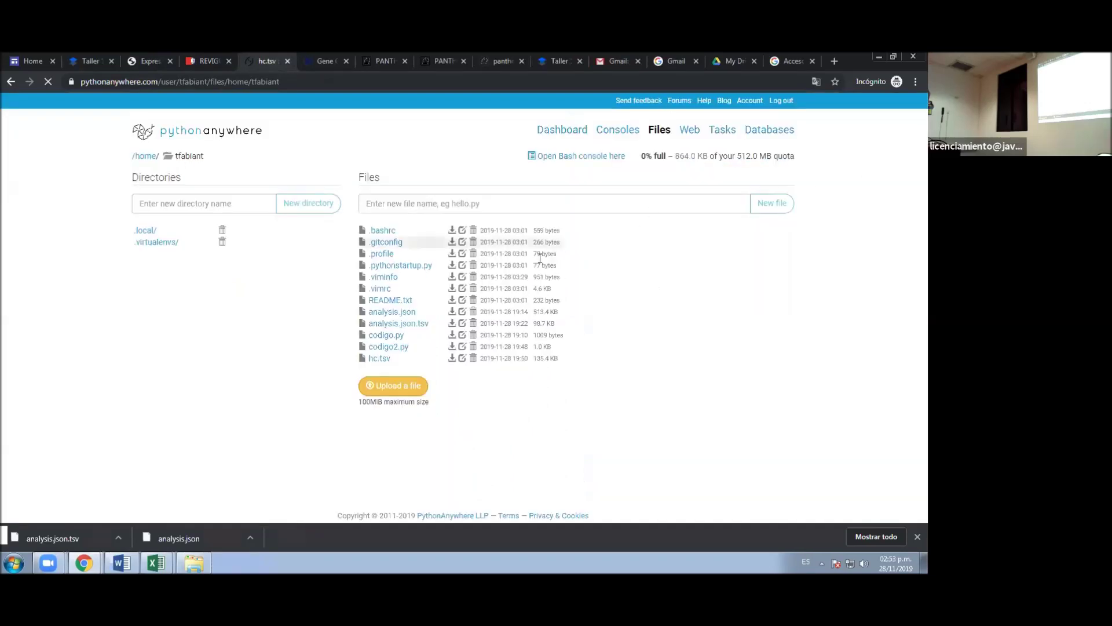
pyautogui.click(453, 360)
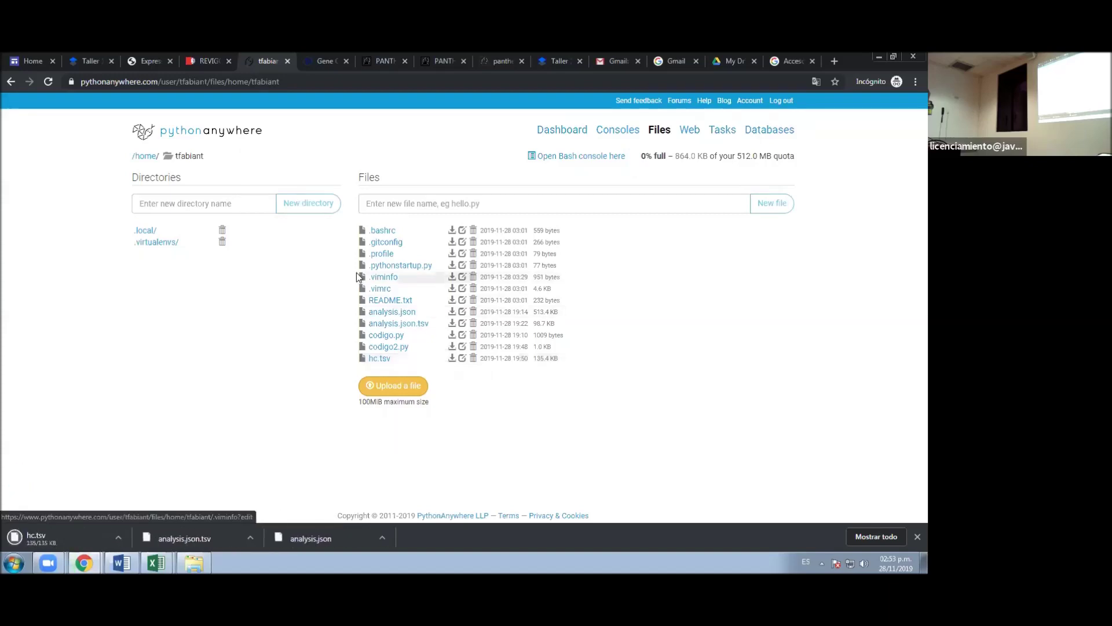
pyautogui.click(147, 61)
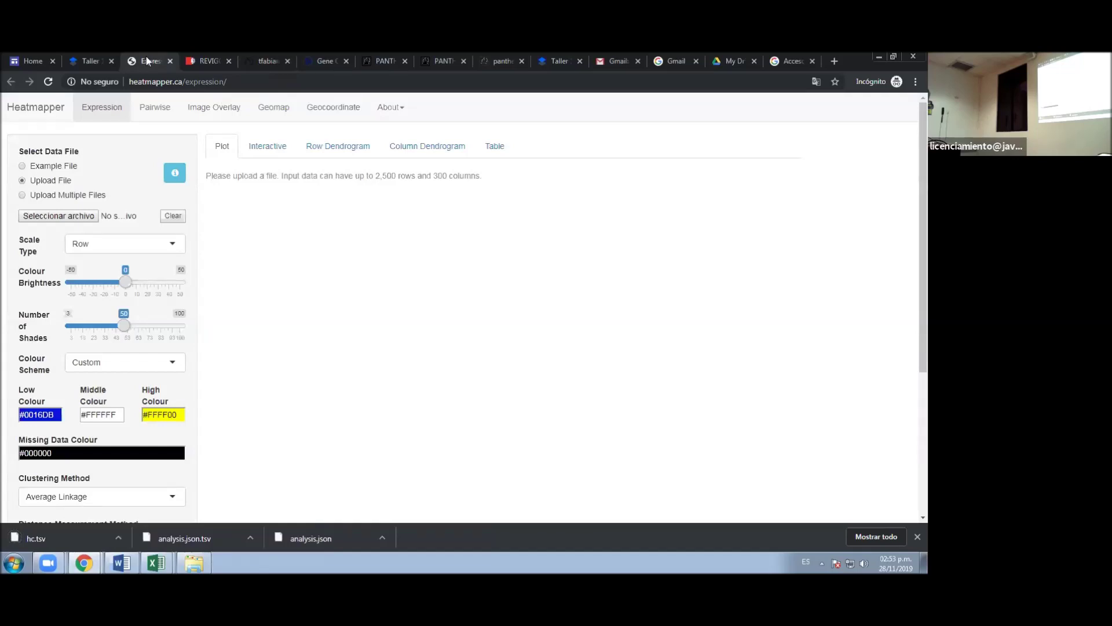
# - Upload hc.tsv from Descargas to Heatmapper Expression and view the result under Interactive
pyautogui.click(77, 217)
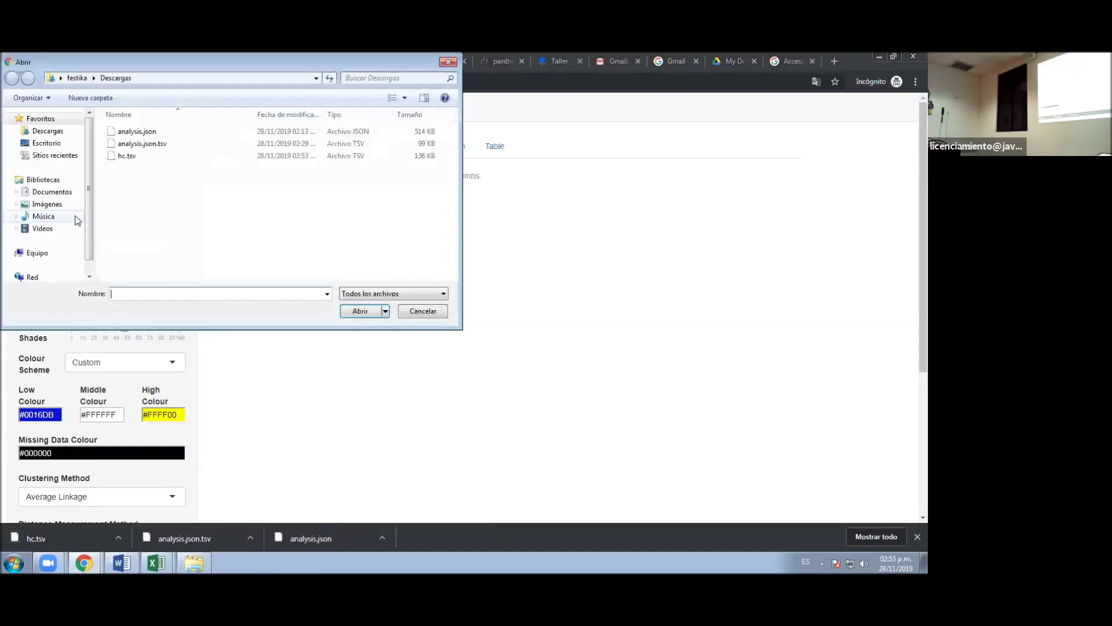
pyautogui.click(167, 155)
pyautogui.click(371, 310)
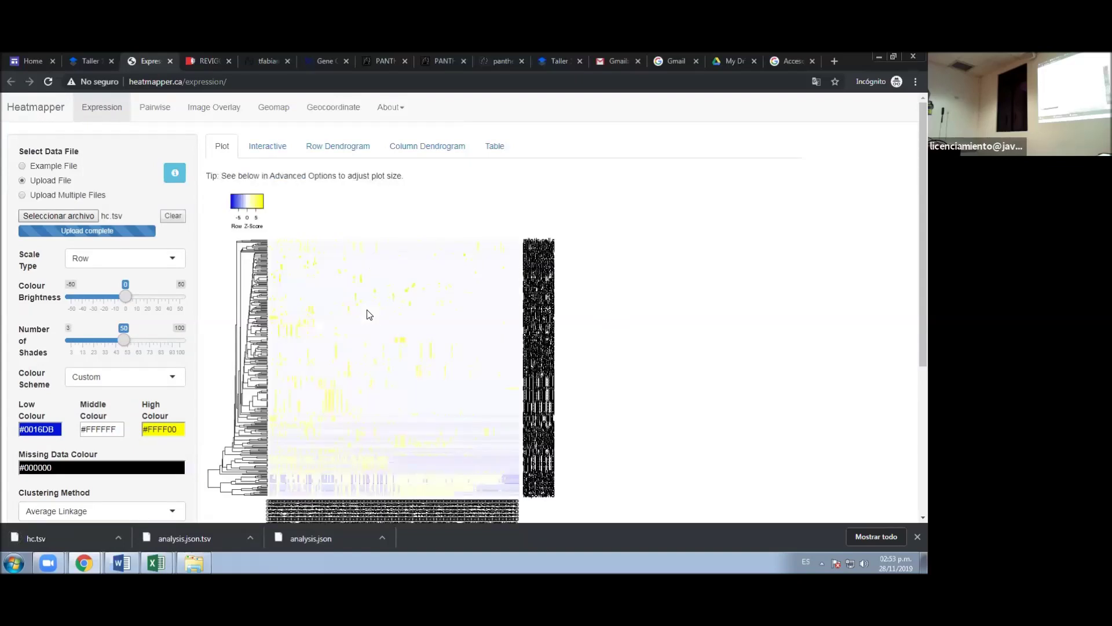
pyautogui.click(274, 149)
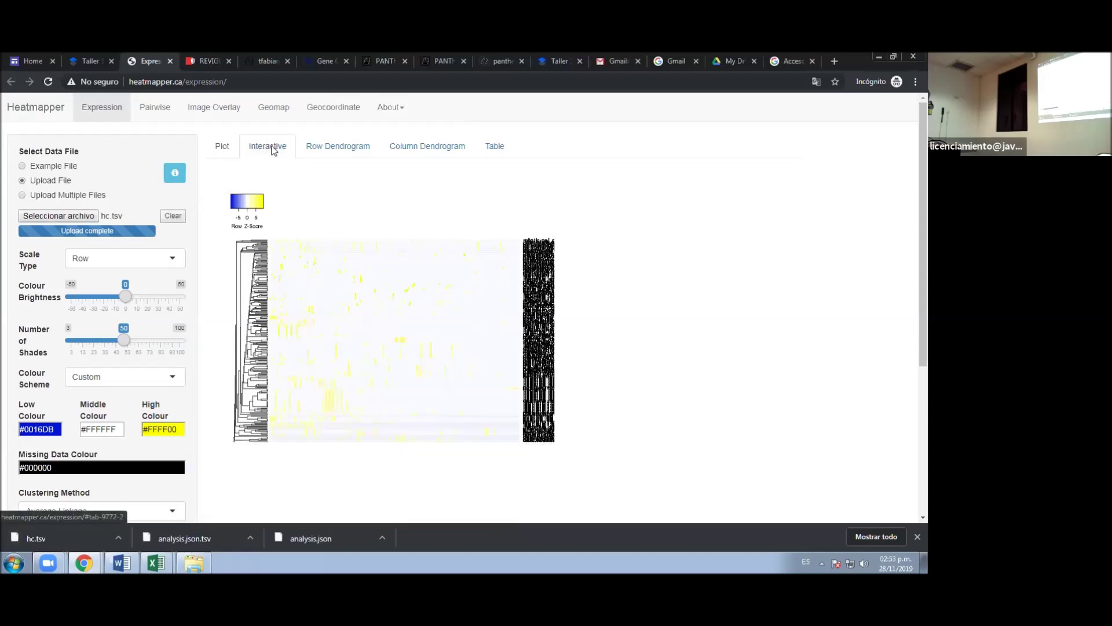